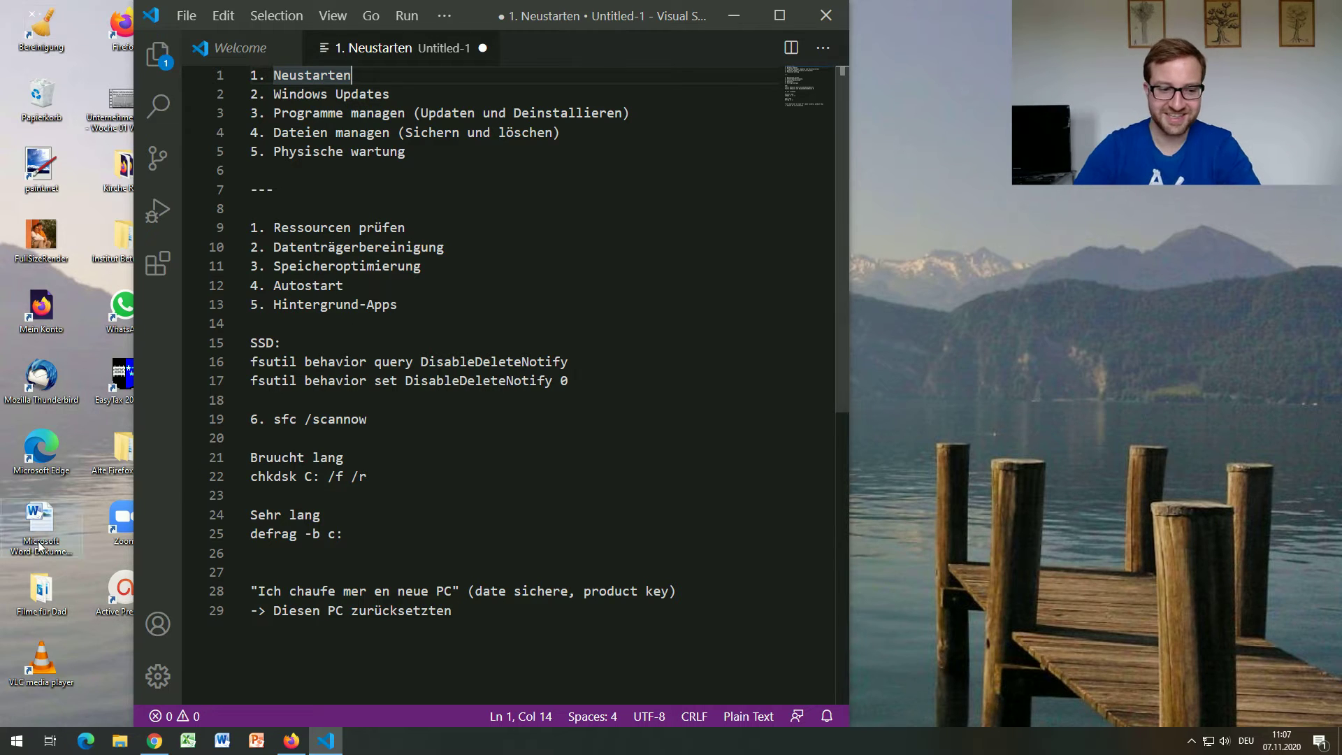
# Show the power options of the Start menu with the restart choice, then dismiss them without restarting
pyautogui.click(17, 740)
pyautogui.click(18, 711)
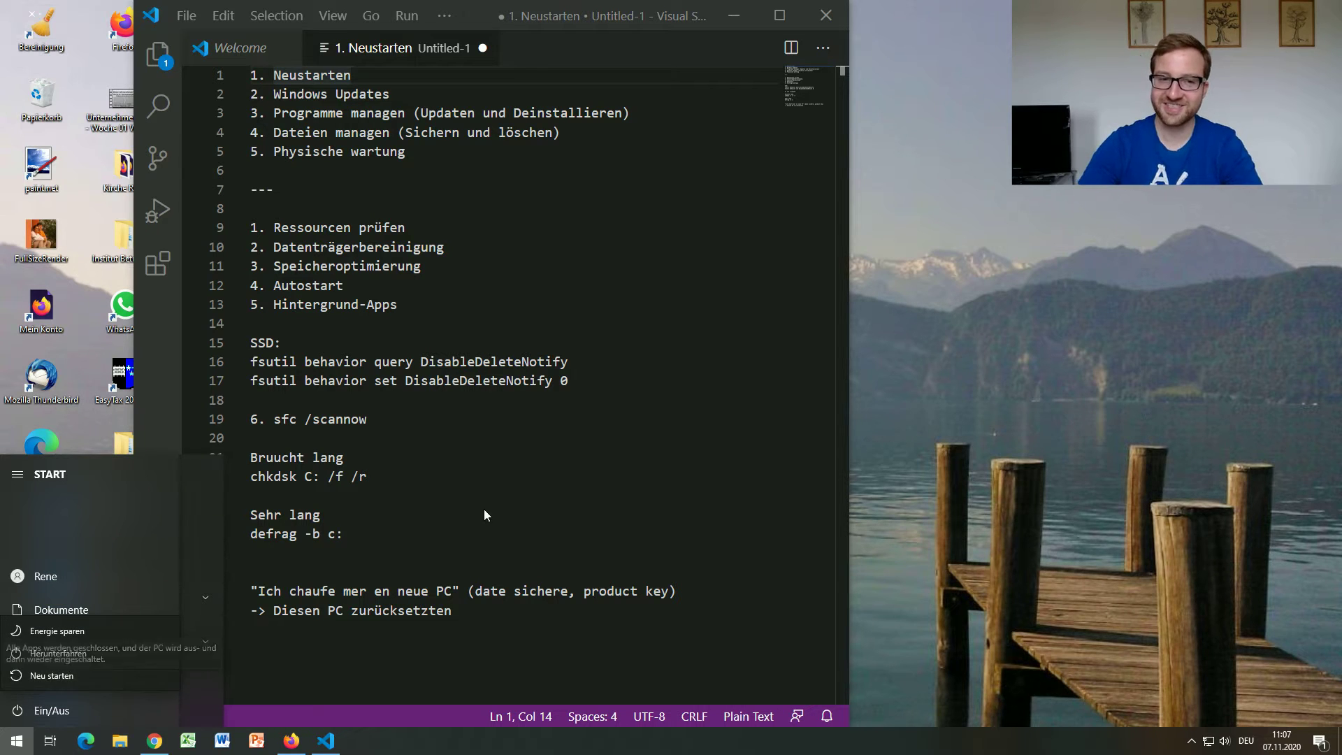
pyautogui.press('Escape')
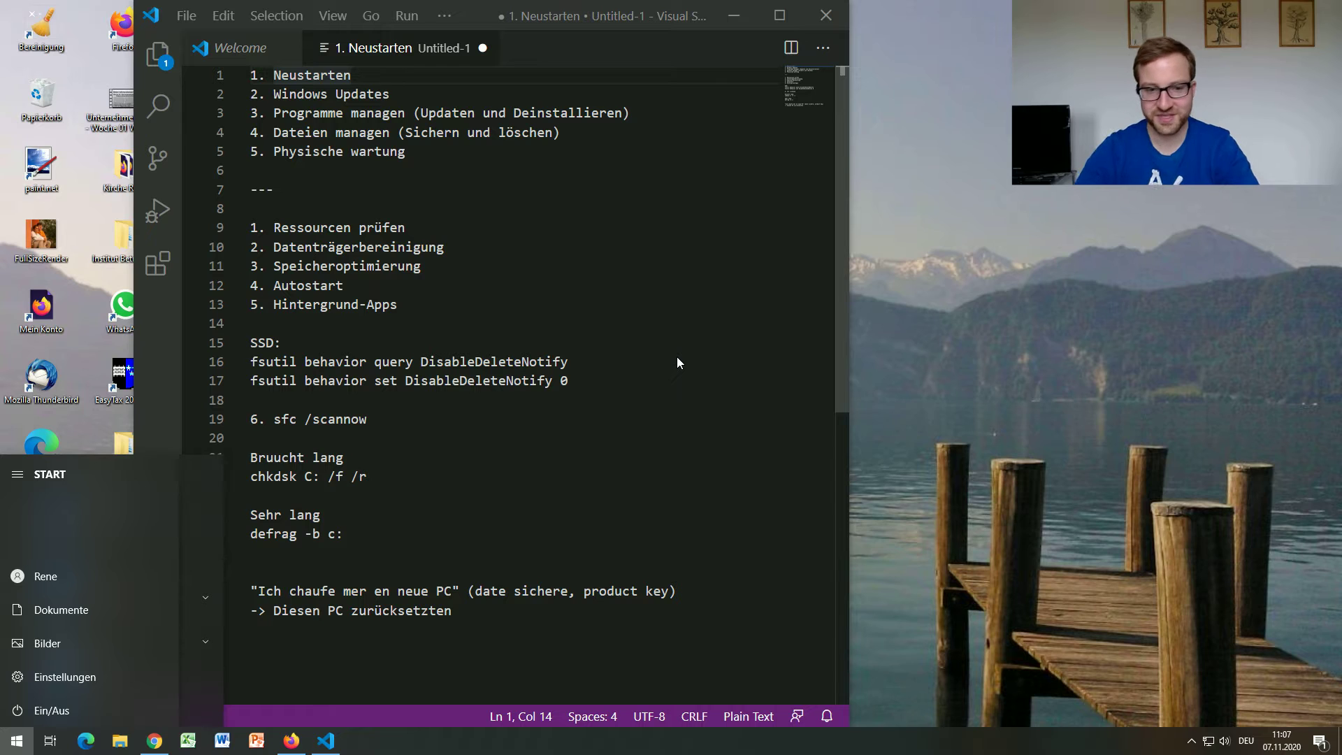
pyautogui.click(639, 292)
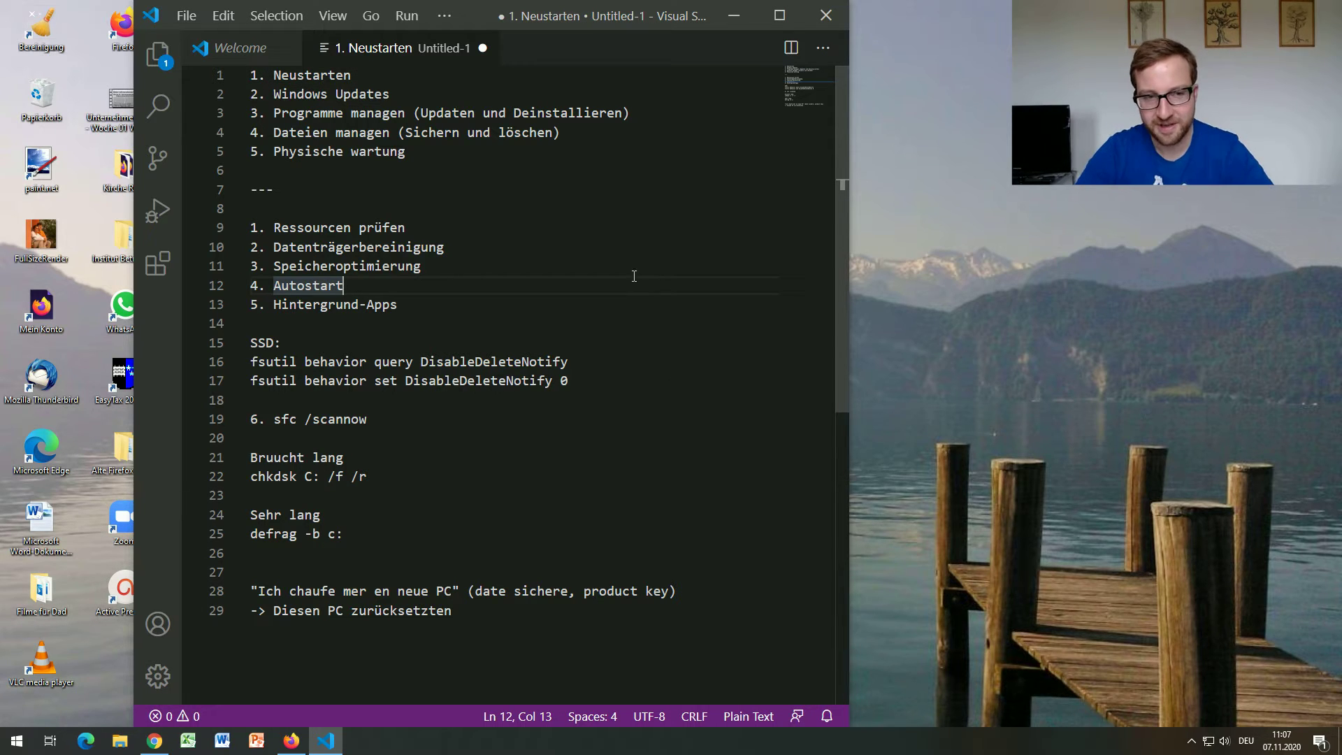
# Search Windows for "updates", review the Windows Update settings page and close it
pyautogui.click(430, 94)
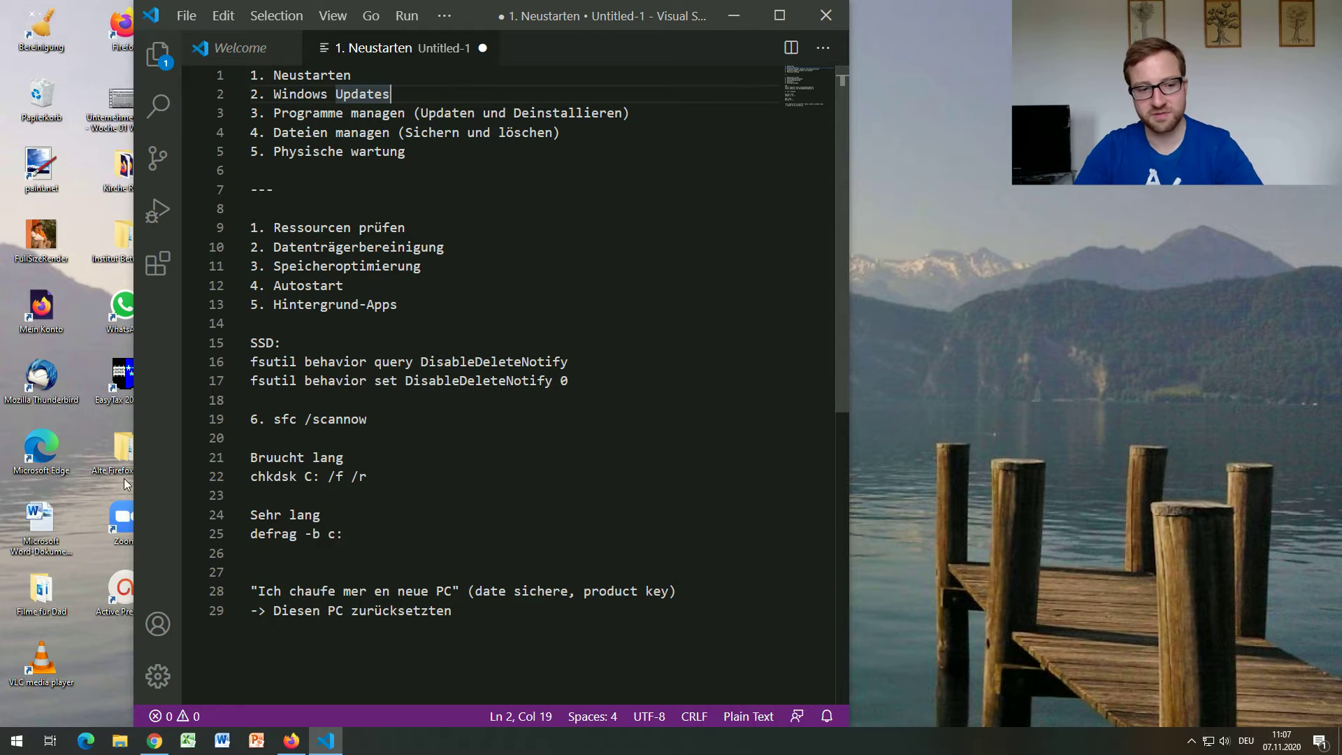
pyautogui.click(17, 741)
pyautogui.write('u')
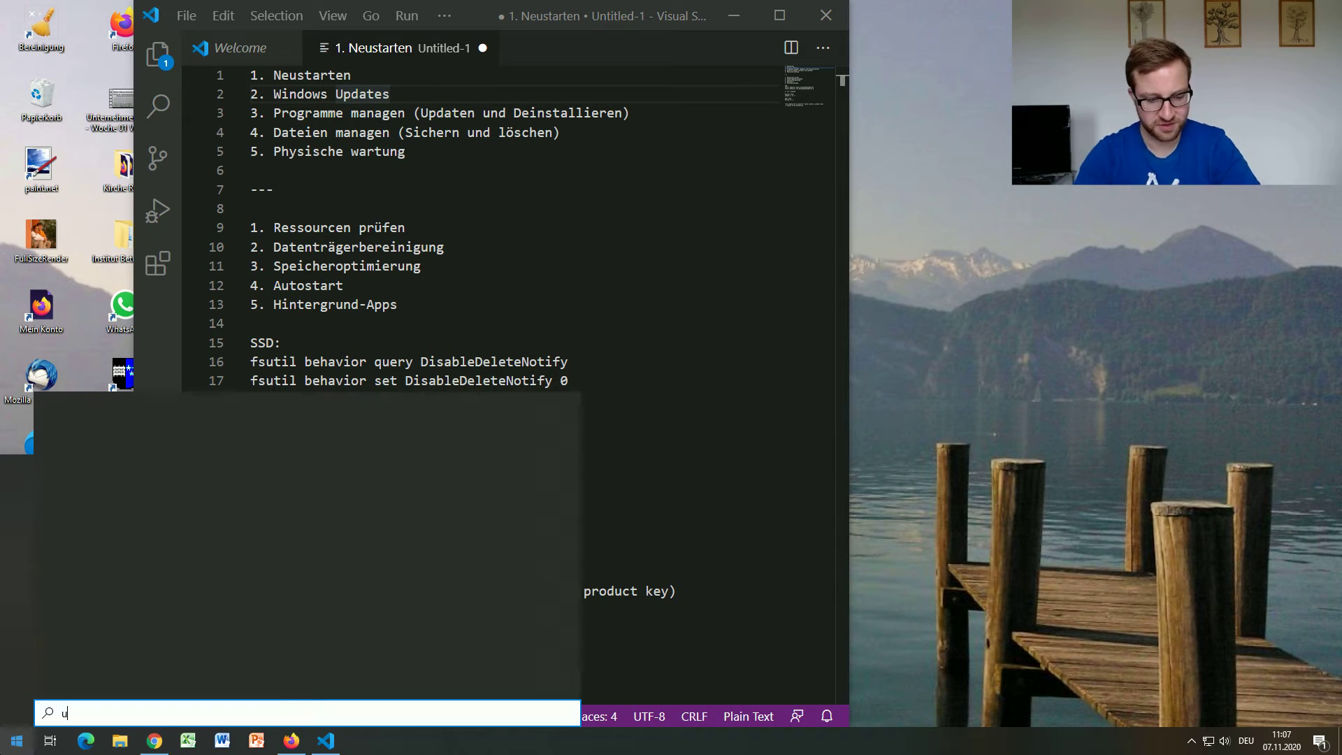
pyautogui.write('pdates')
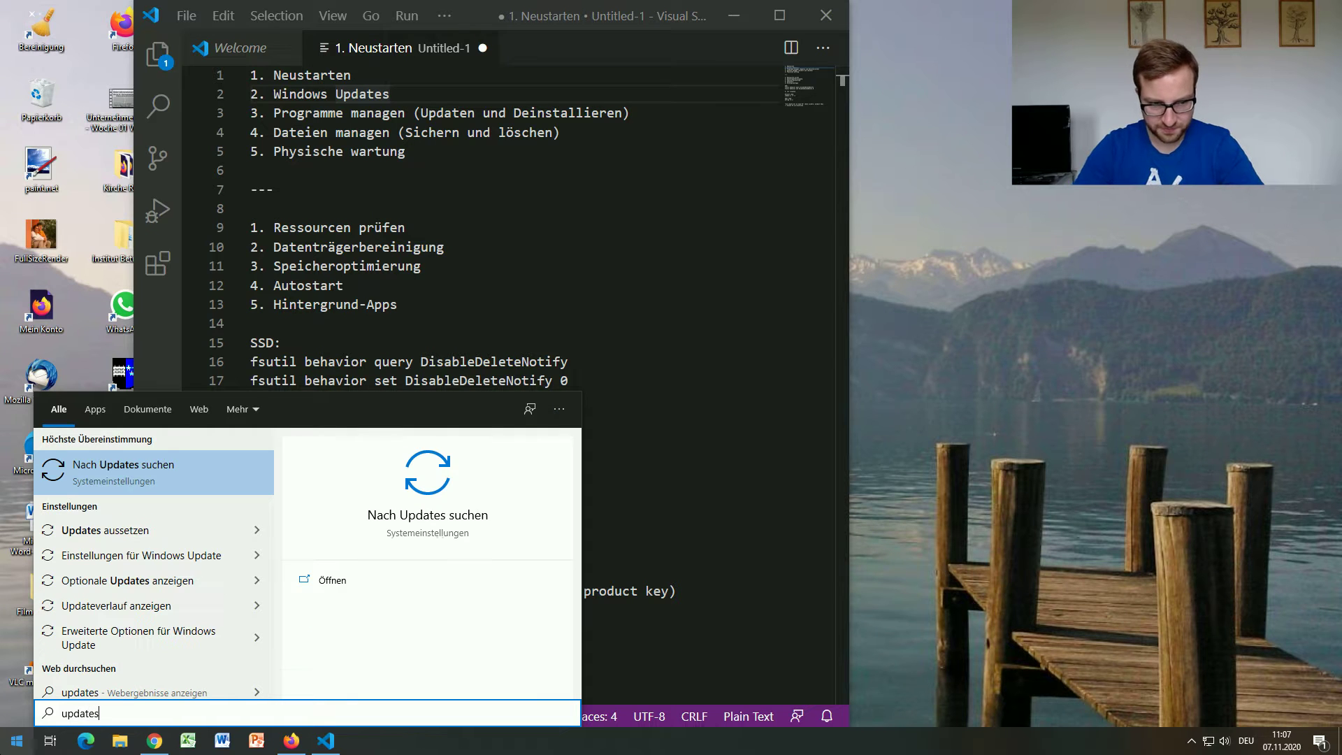
pyautogui.click(153, 476)
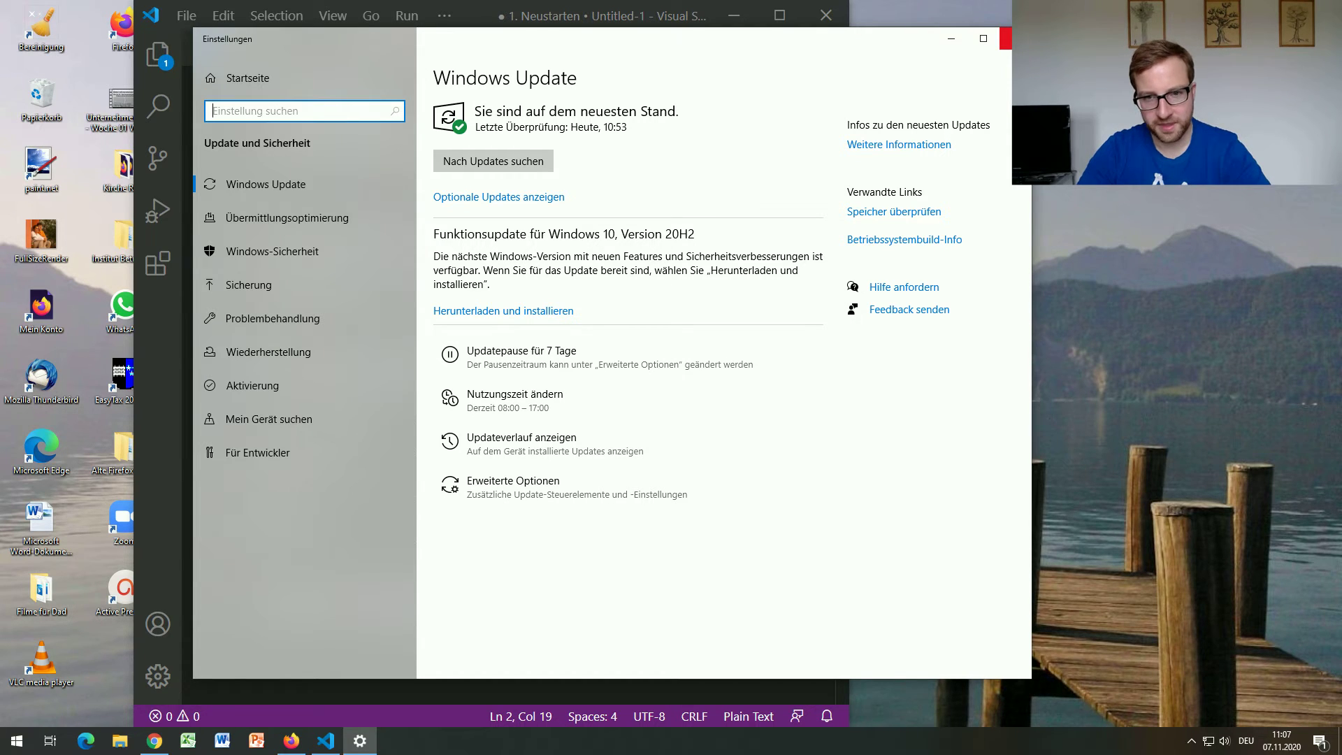
pyautogui.click(1007, 39)
# Add "chocolatey" to the end of the "Programme managen" checklist line and delete it again
pyautogui.click(337, 109)
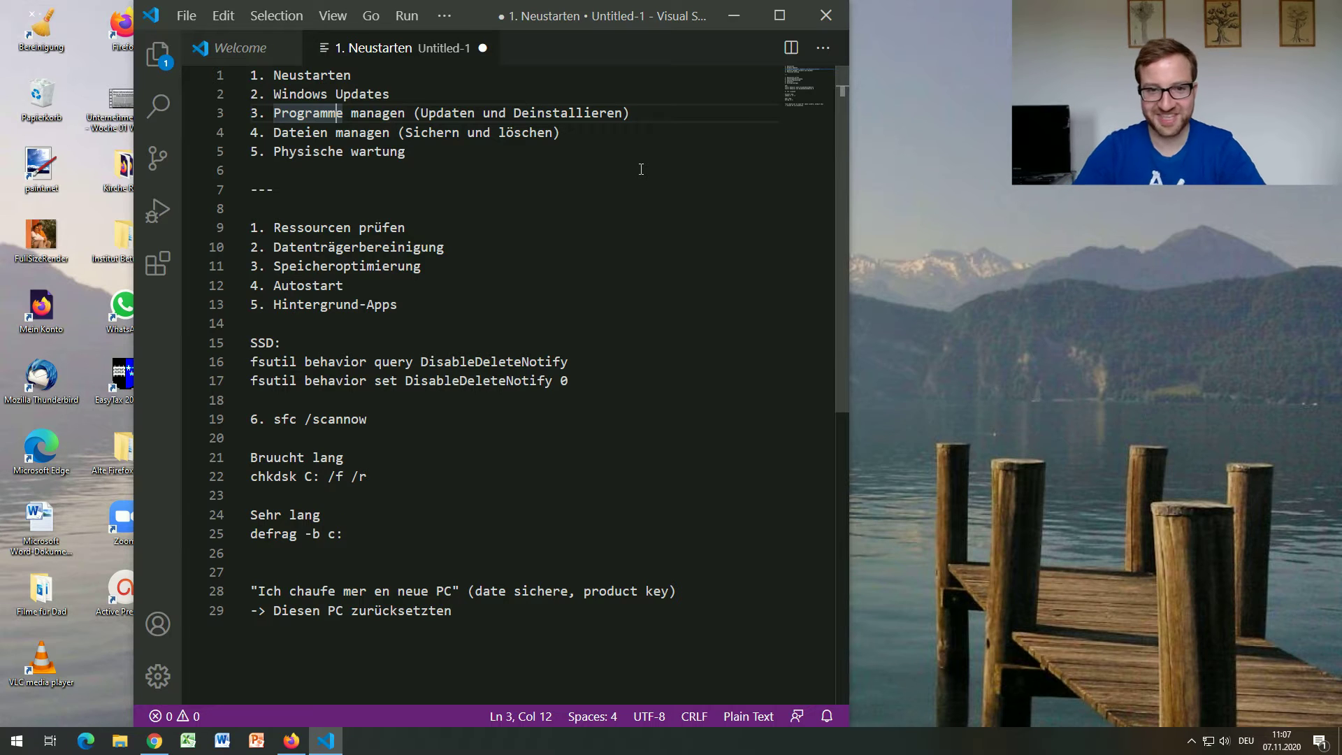
pyautogui.click(638, 112)
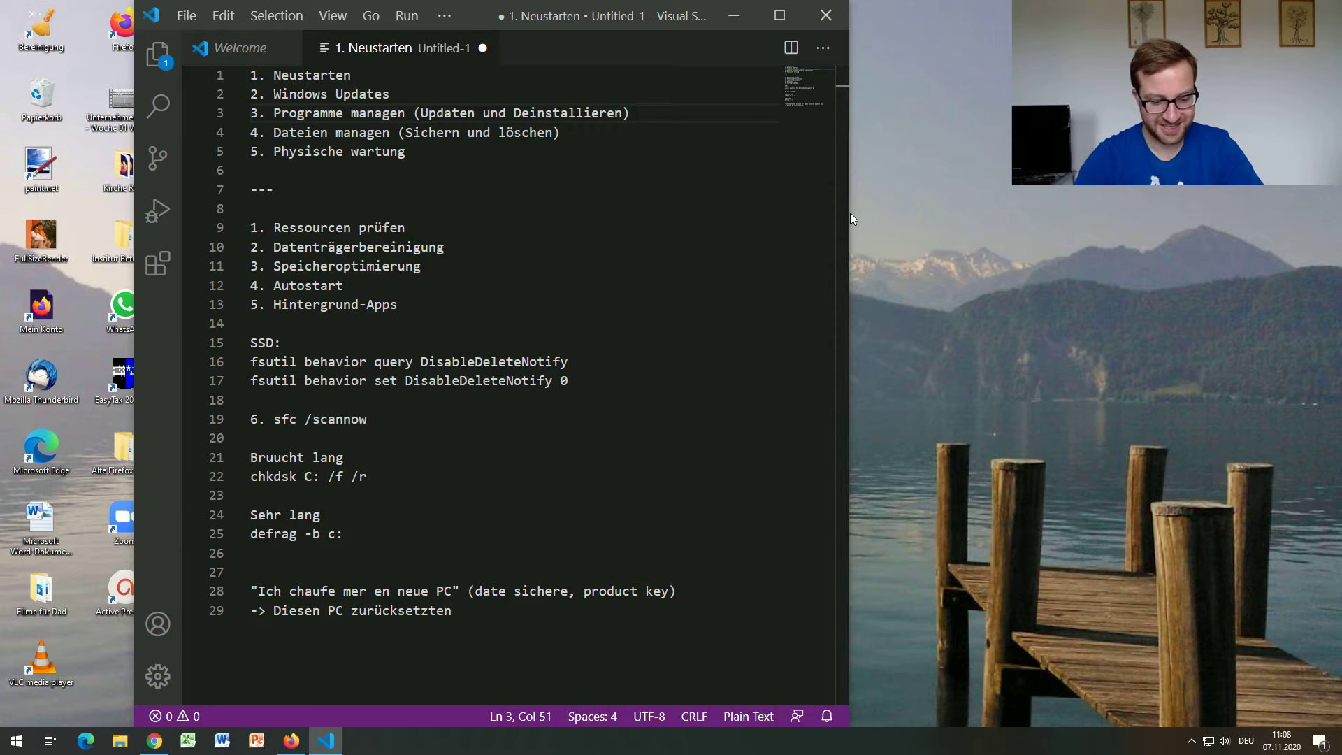
pyautogui.write('chocolatey')
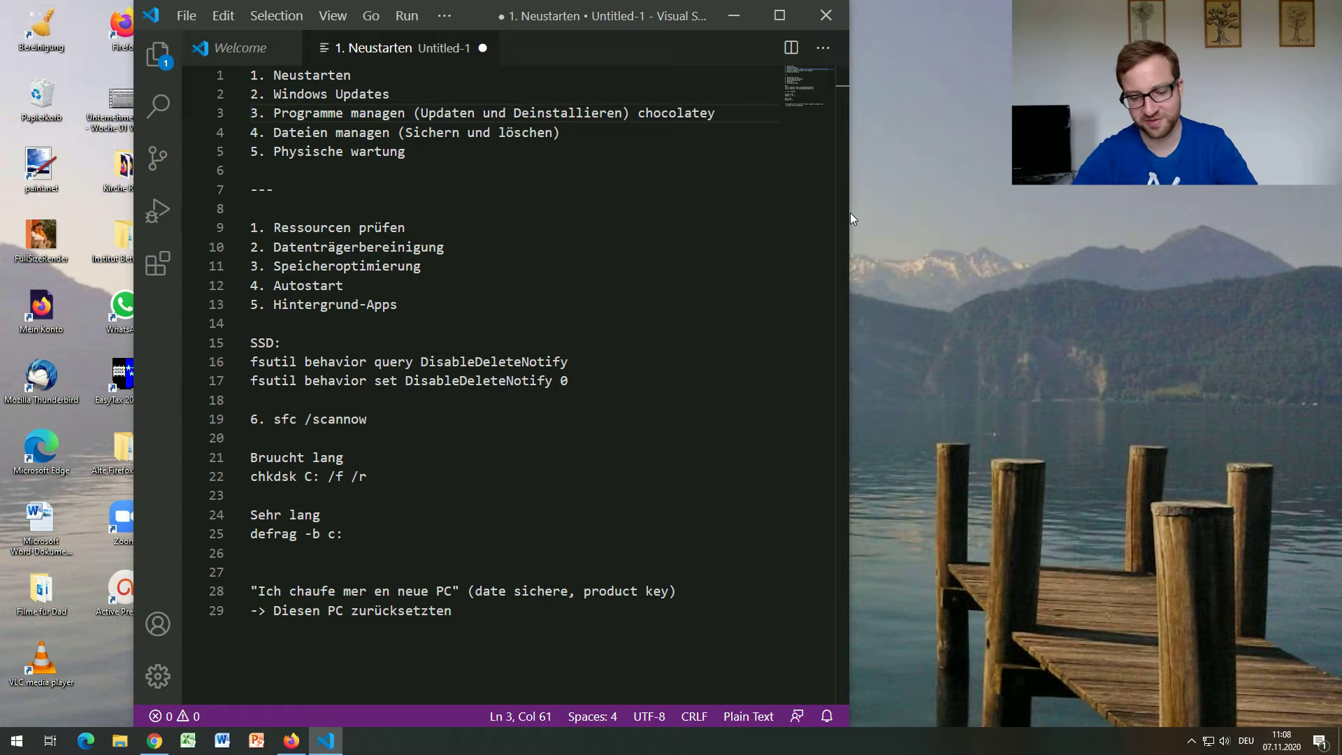
pyautogui.press('BackSpace')
pyautogui.press('BackSpace')
pyautogui.press('BackSpace')
pyautogui.press('BackSpace')
pyautogui.press('BackSpace')
pyautogui.press('BackSpace')
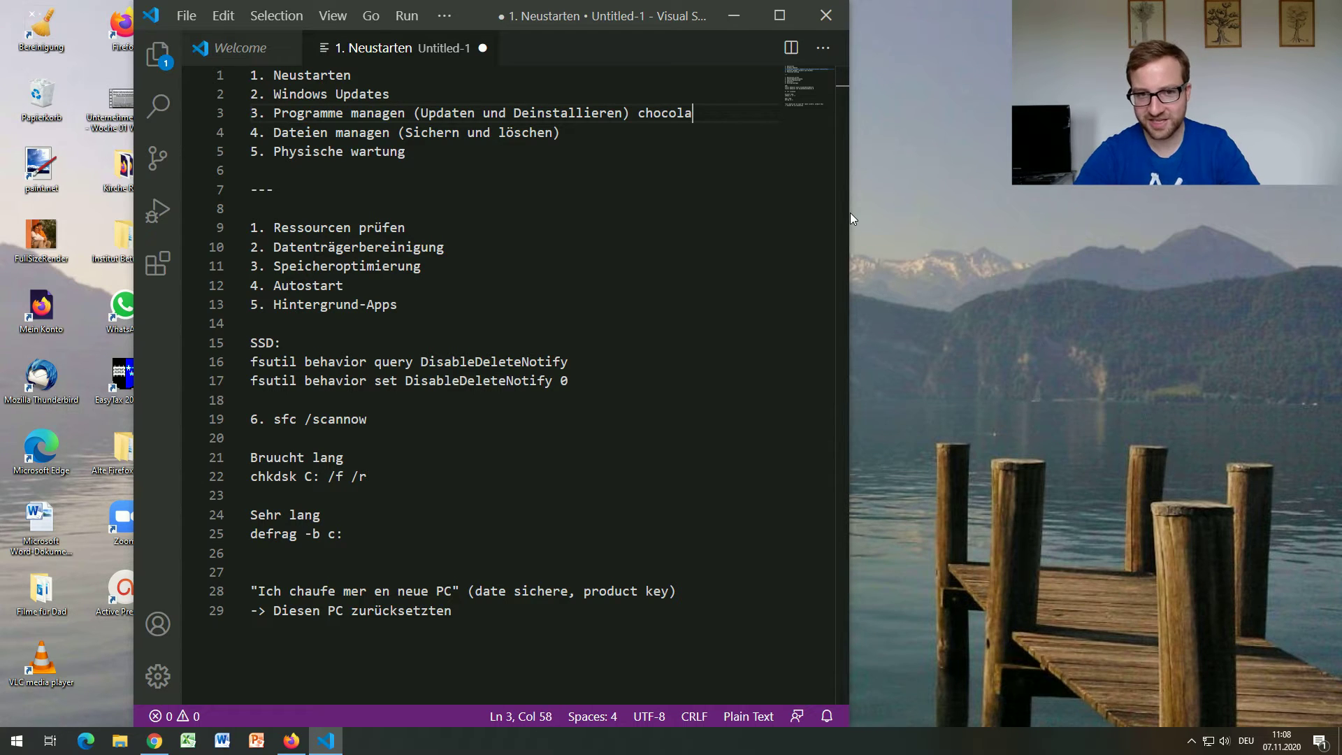
pyautogui.press('BackSpace')
pyautogui.press('BackSpace')
pyautogui.press('BackSpace')
pyautogui.press('BackSpace')
pyautogui.press('BackSpace')
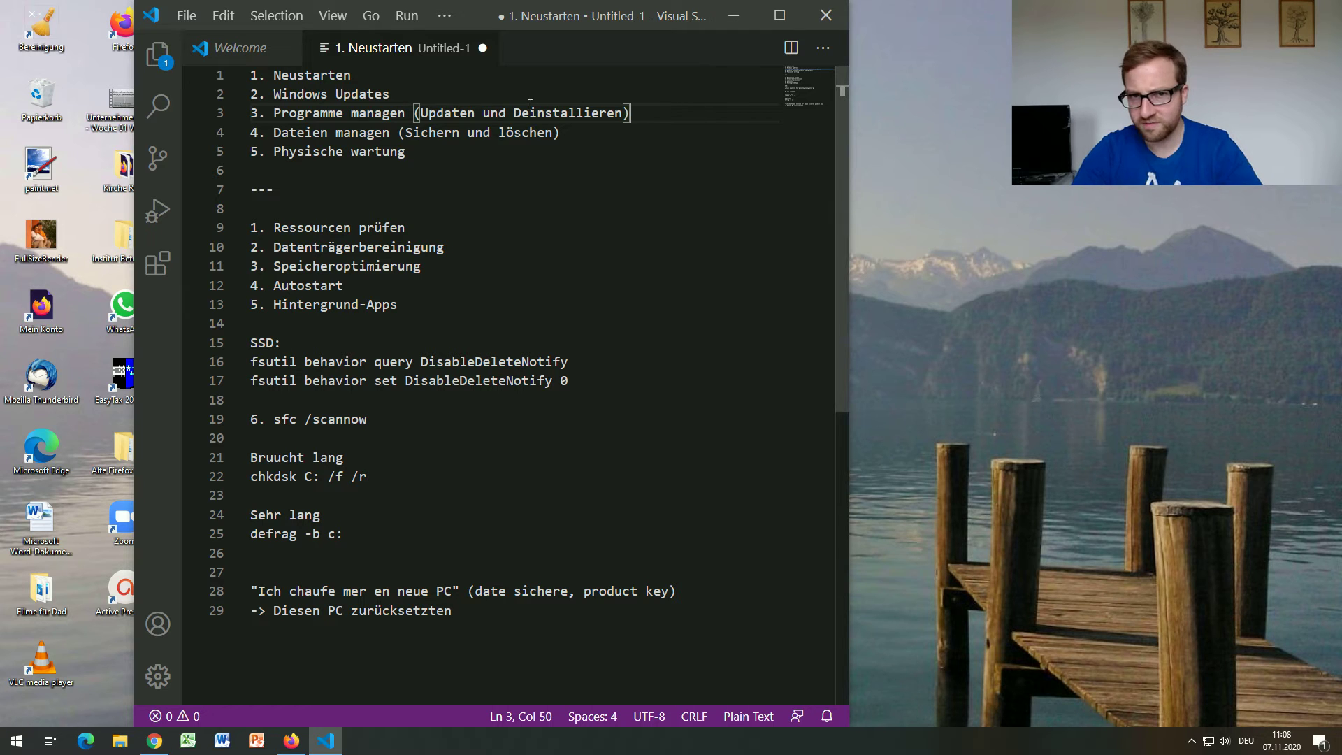
# Search Windows for "programme", open the add or remove programs settings and expand the Brawlhalla entry to show its uninstall option
pyautogui.click(17, 741)
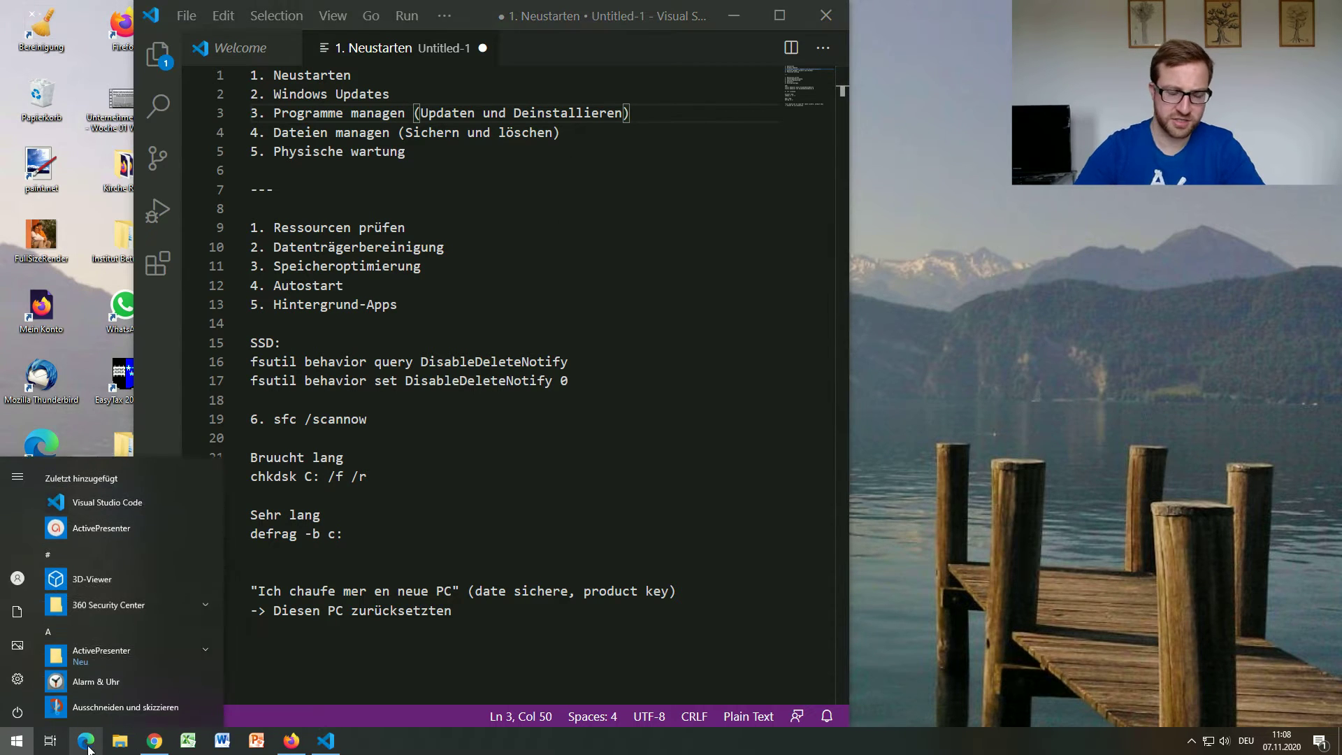
pyautogui.write('programme')
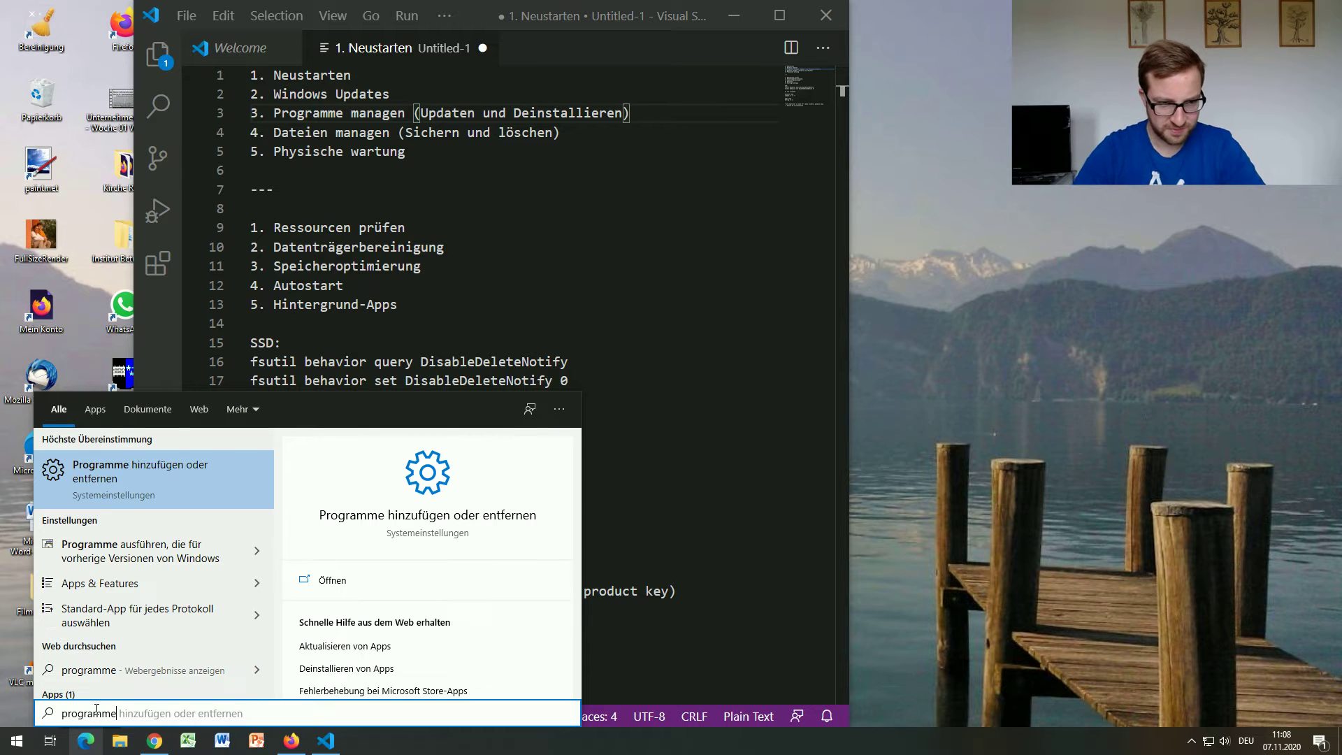
pyautogui.click(181, 476)
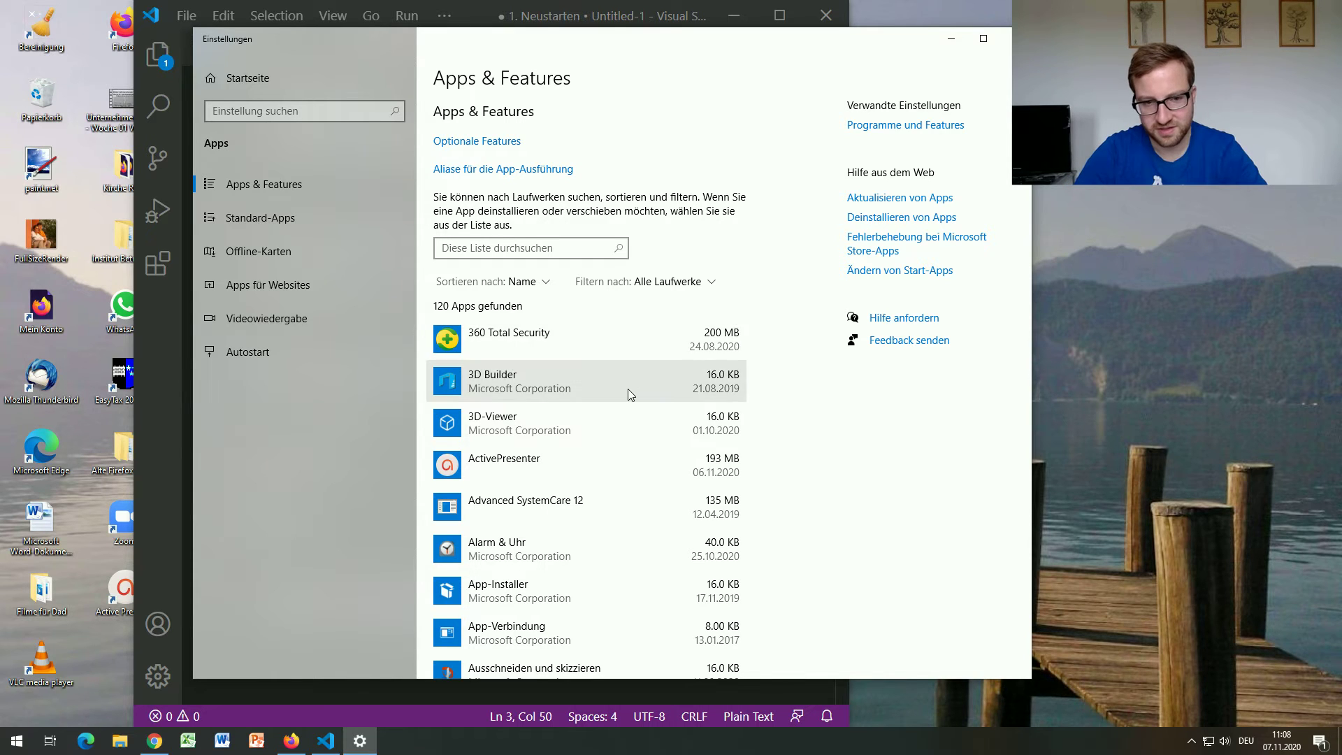
pyautogui.scroll(-5, 628, 389)
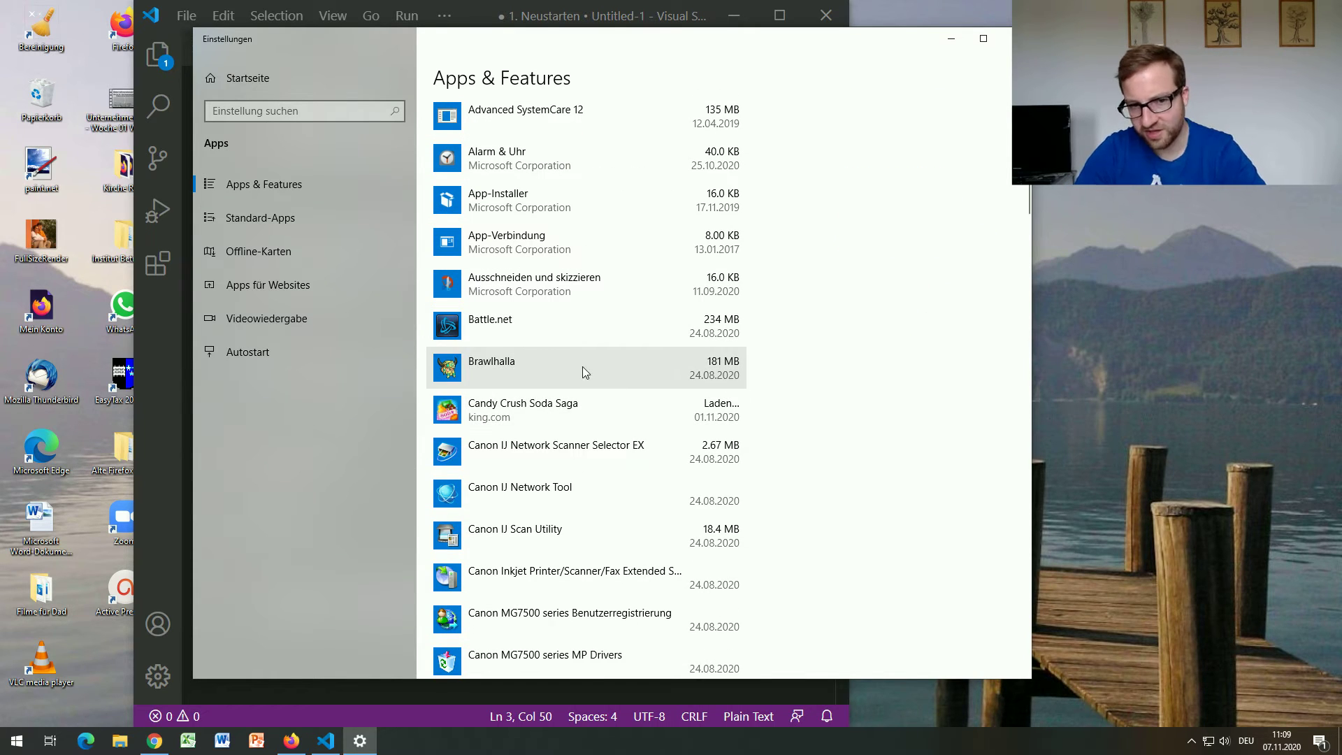
pyautogui.click(517, 369)
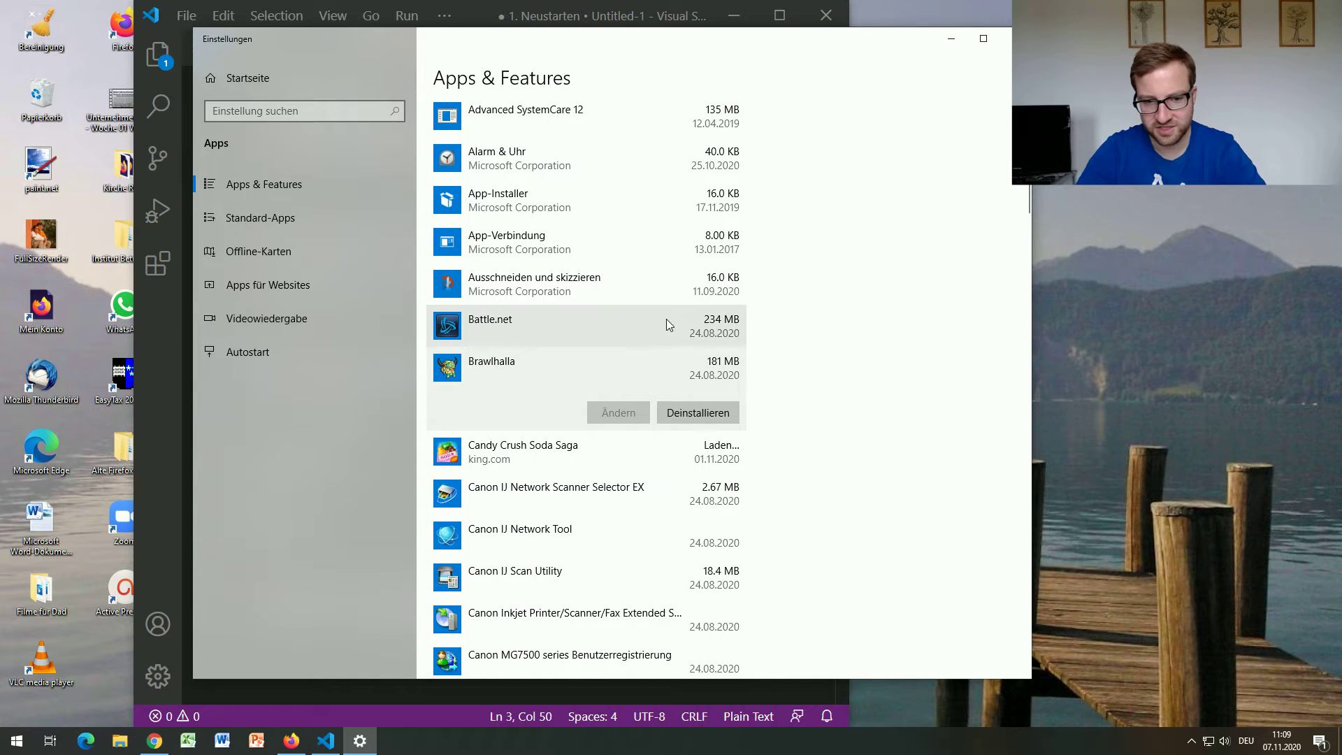
# Look through the list of installed apps and close the settings window
pyautogui.scroll(-10, 588, 337)
pyautogui.scroll(12, 588, 337)
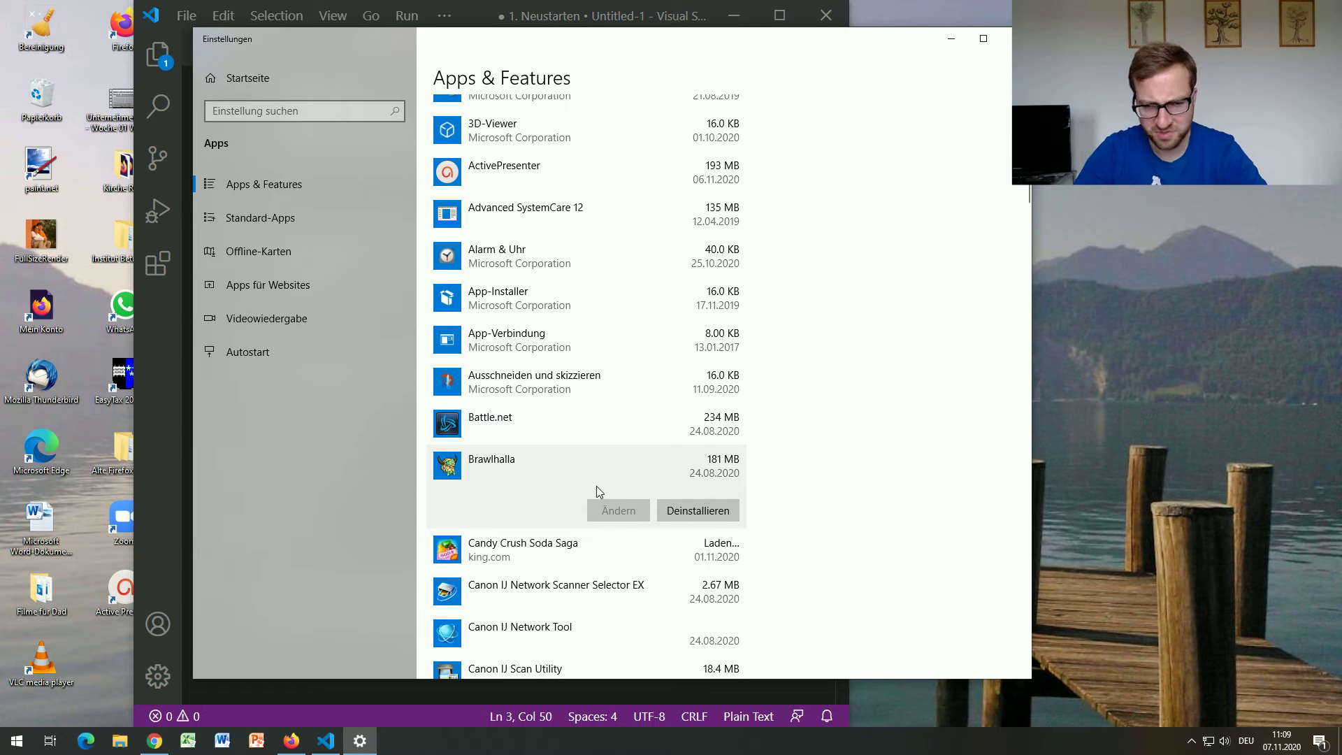
pyautogui.scroll(-10, 600, 482)
pyautogui.scroll(15, 604, 472)
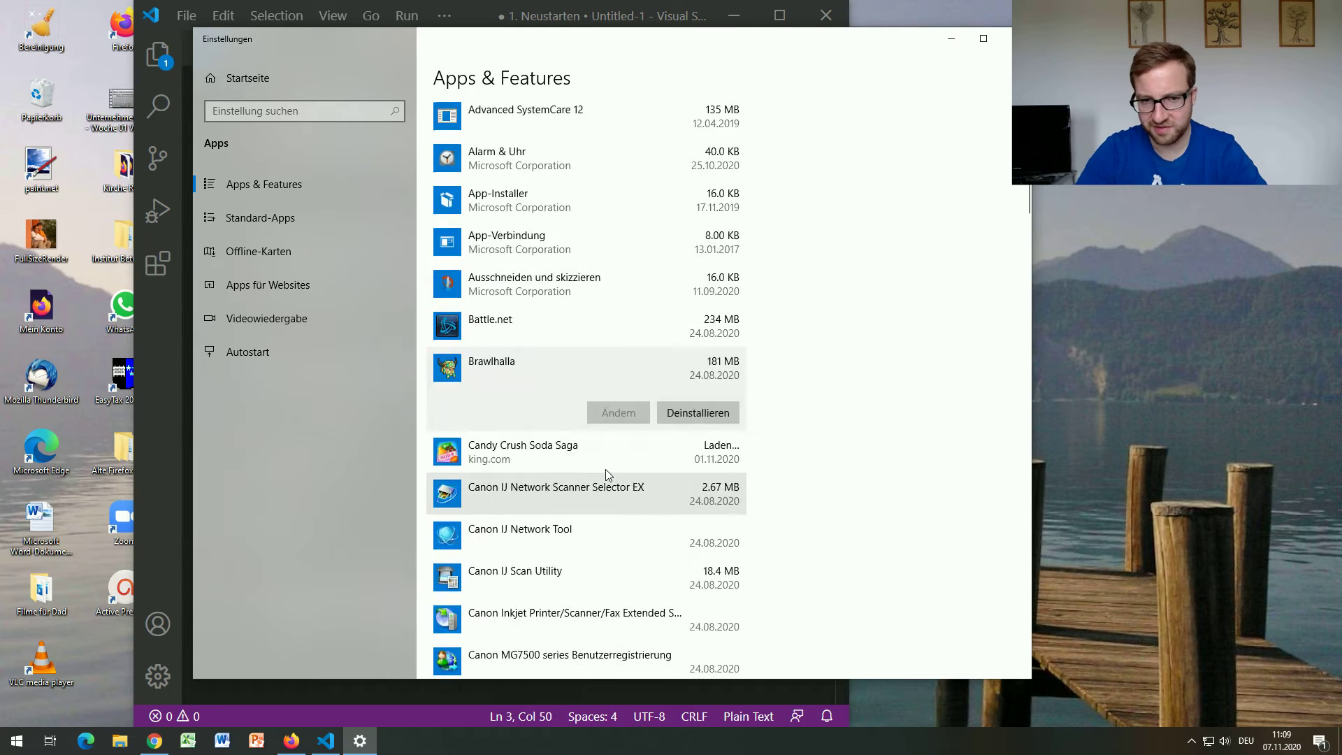
pyautogui.click(1004, 40)
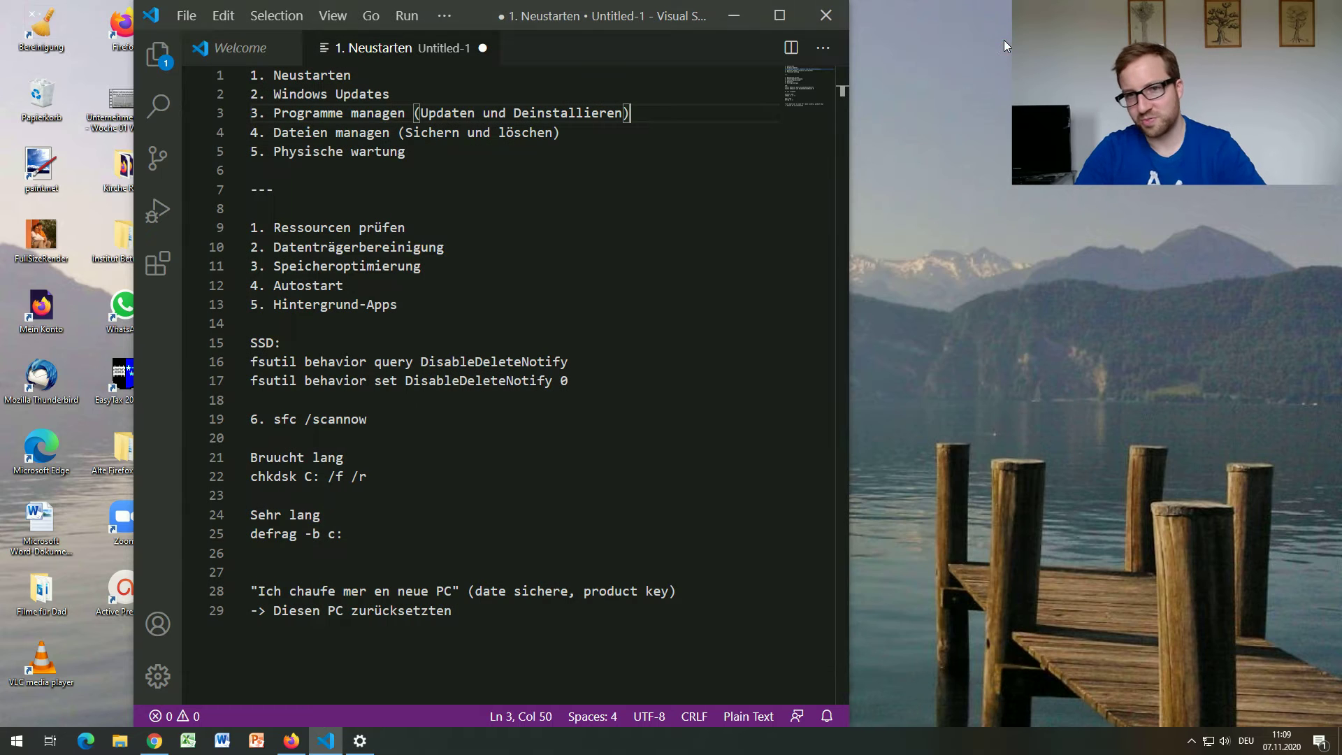
pyautogui.click(602, 130)
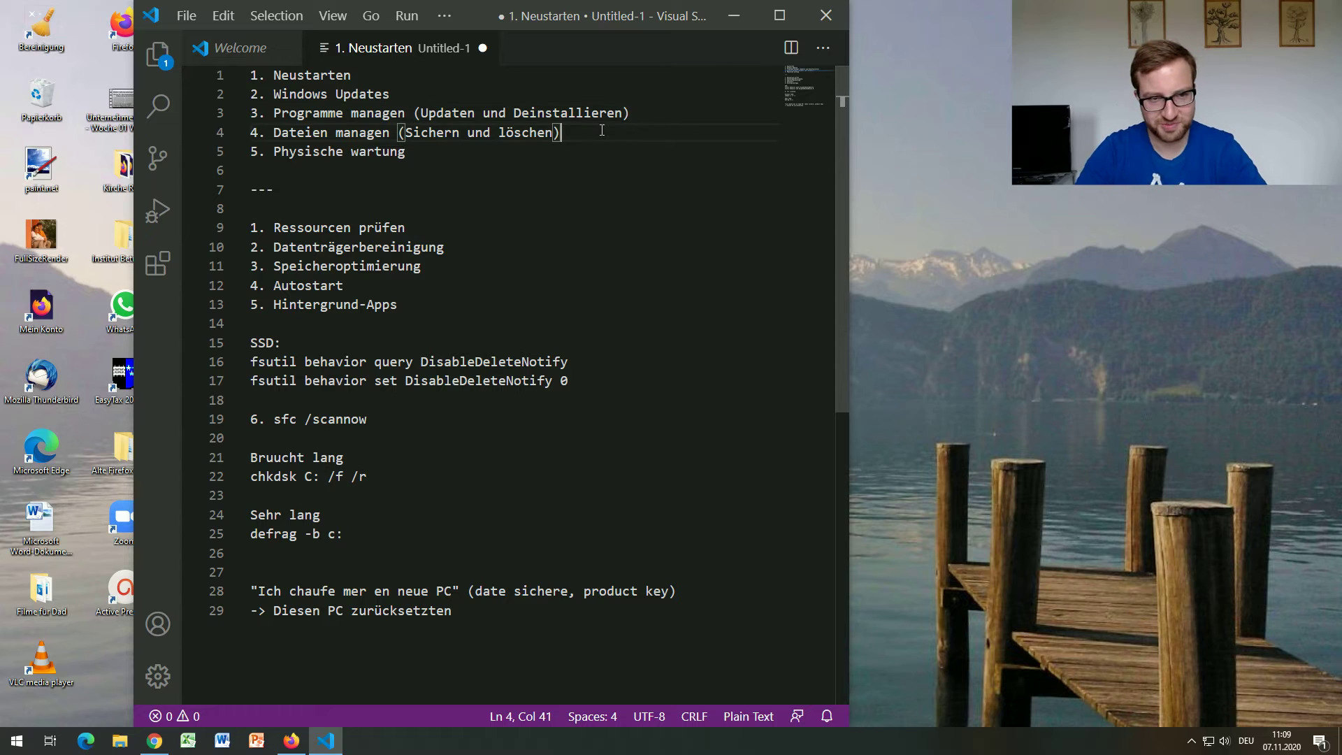
pyautogui.click(289, 133)
pyautogui.click(367, 133)
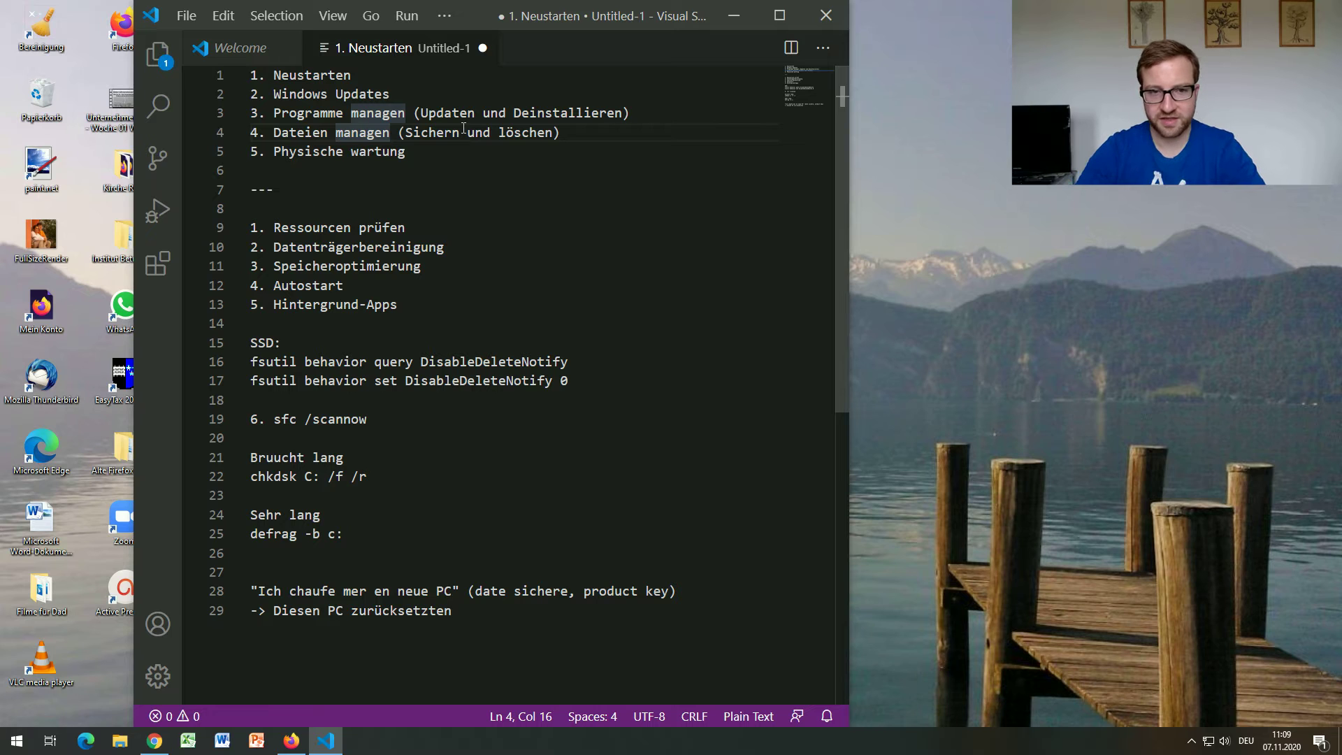
pyautogui.click(506, 132)
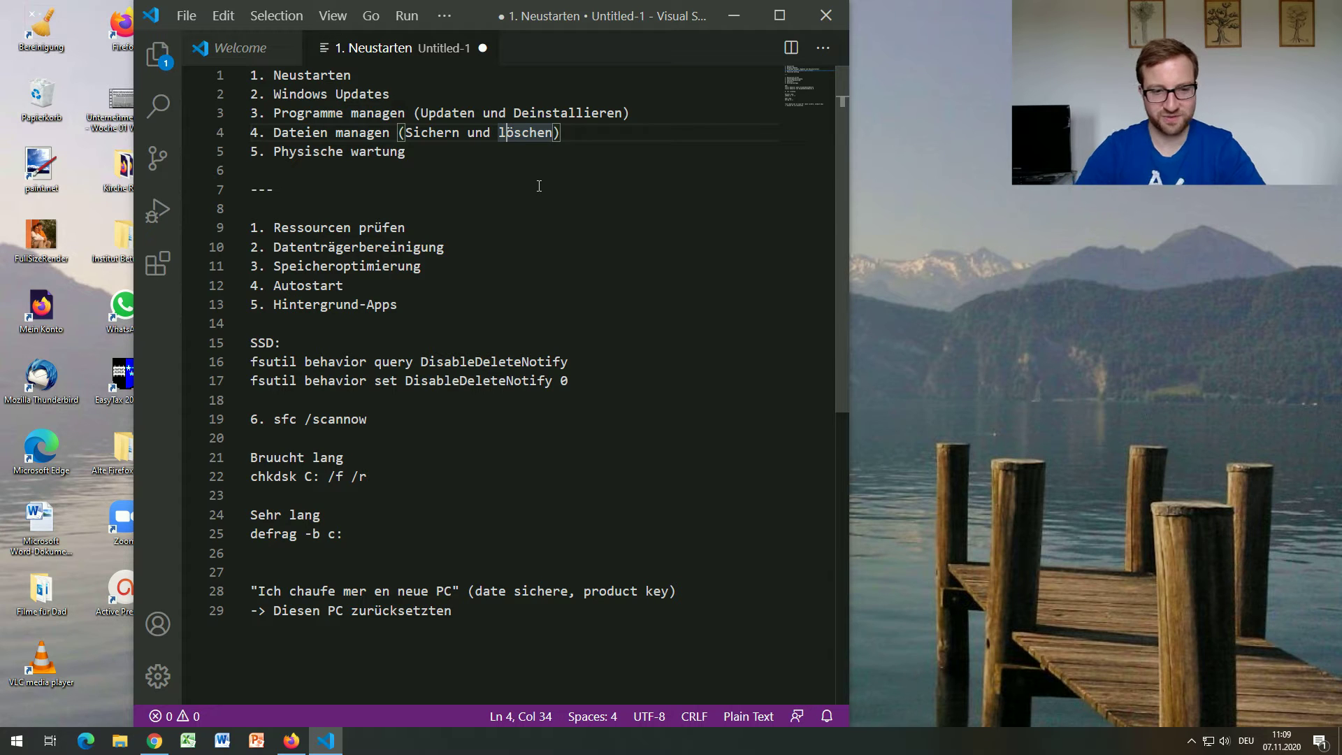
# Check the size of the Downloads folder in its properties in File Explorer and close them
pyautogui.click(126, 745)
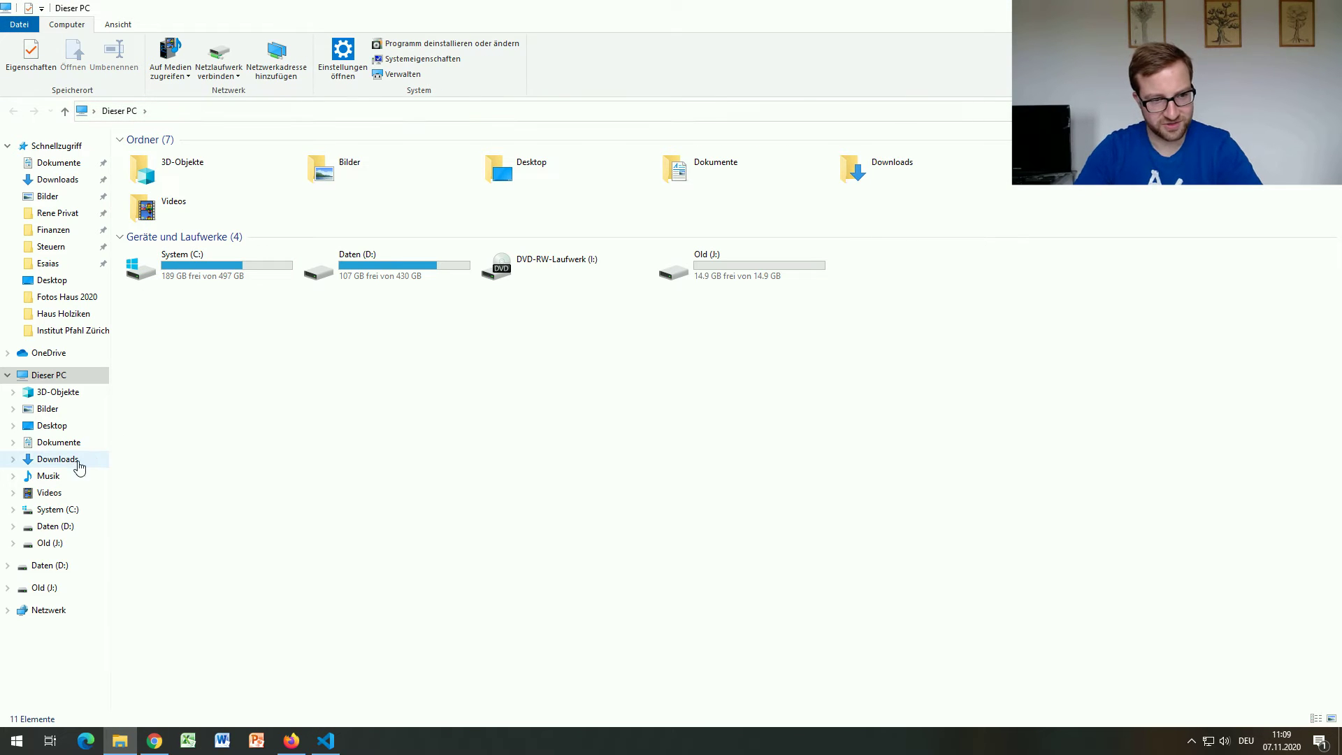
pyautogui.rightClick(55, 458)
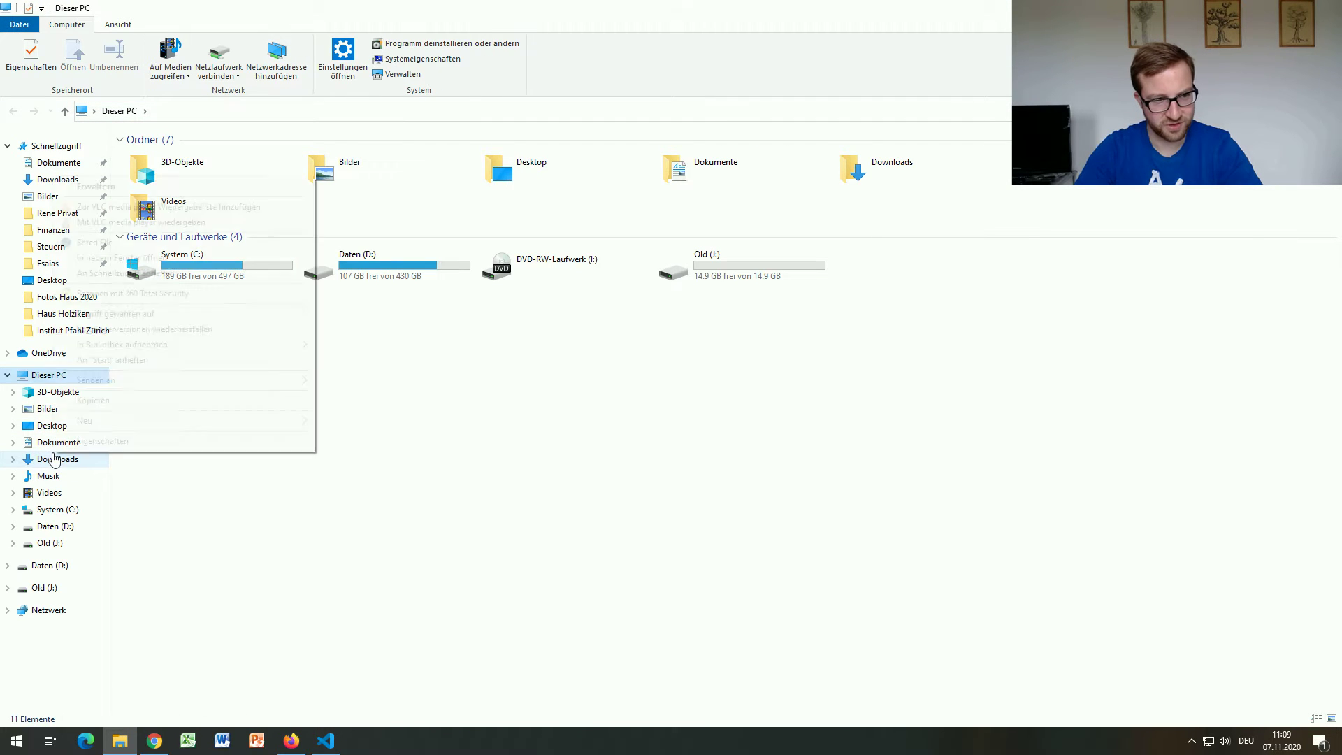
pyautogui.click(104, 441)
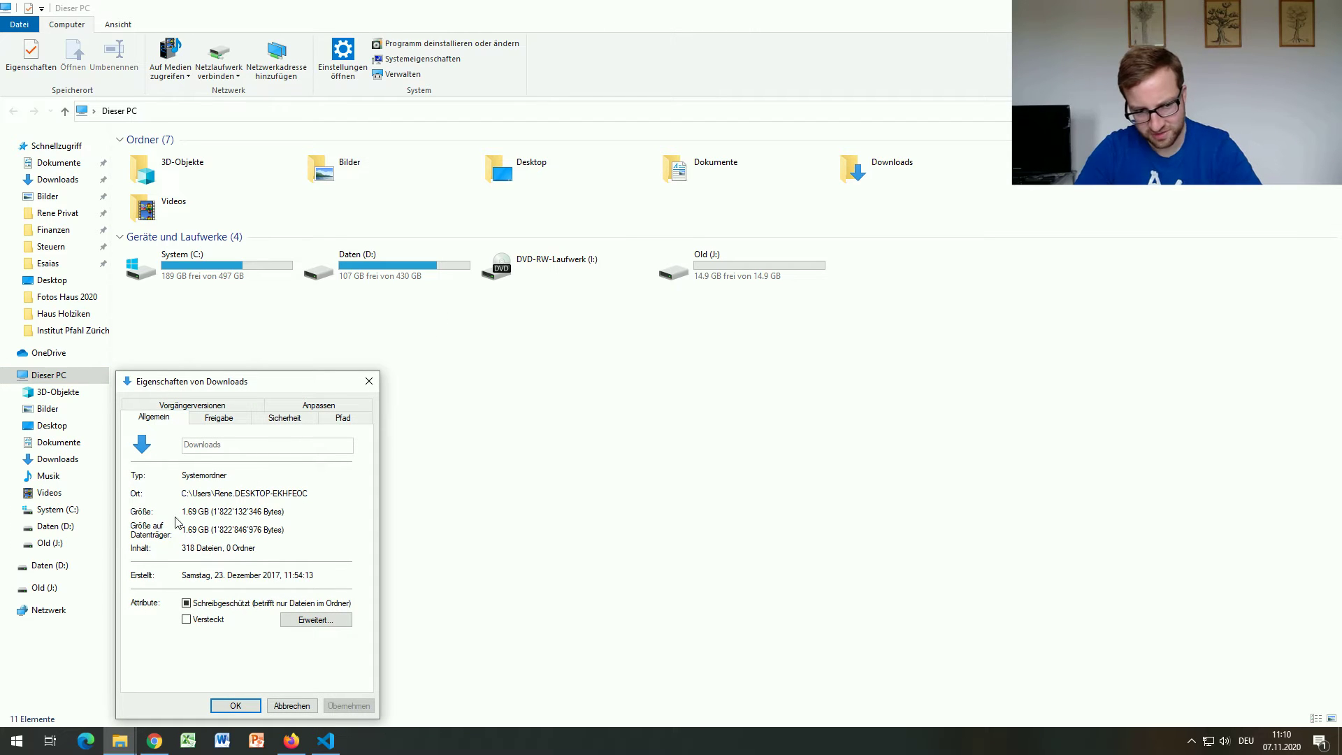
pyautogui.click(369, 381)
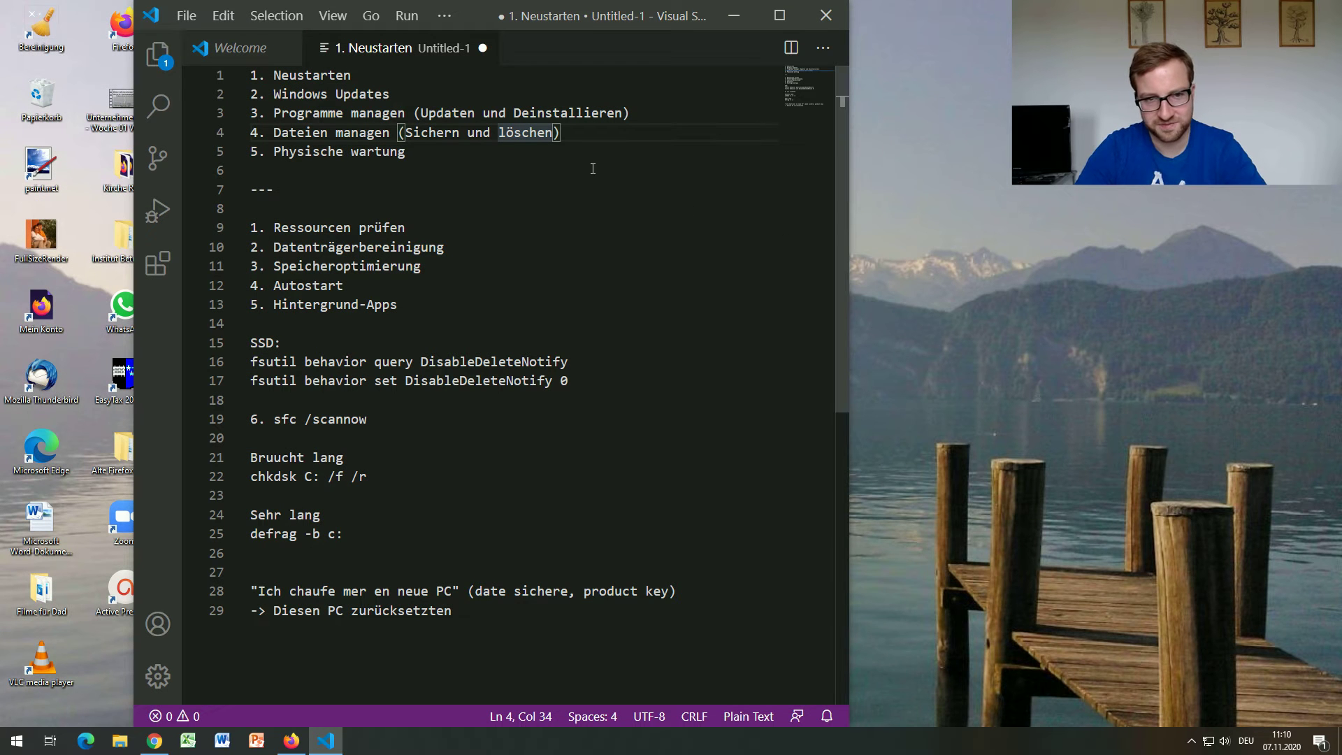
pyautogui.click(590, 131)
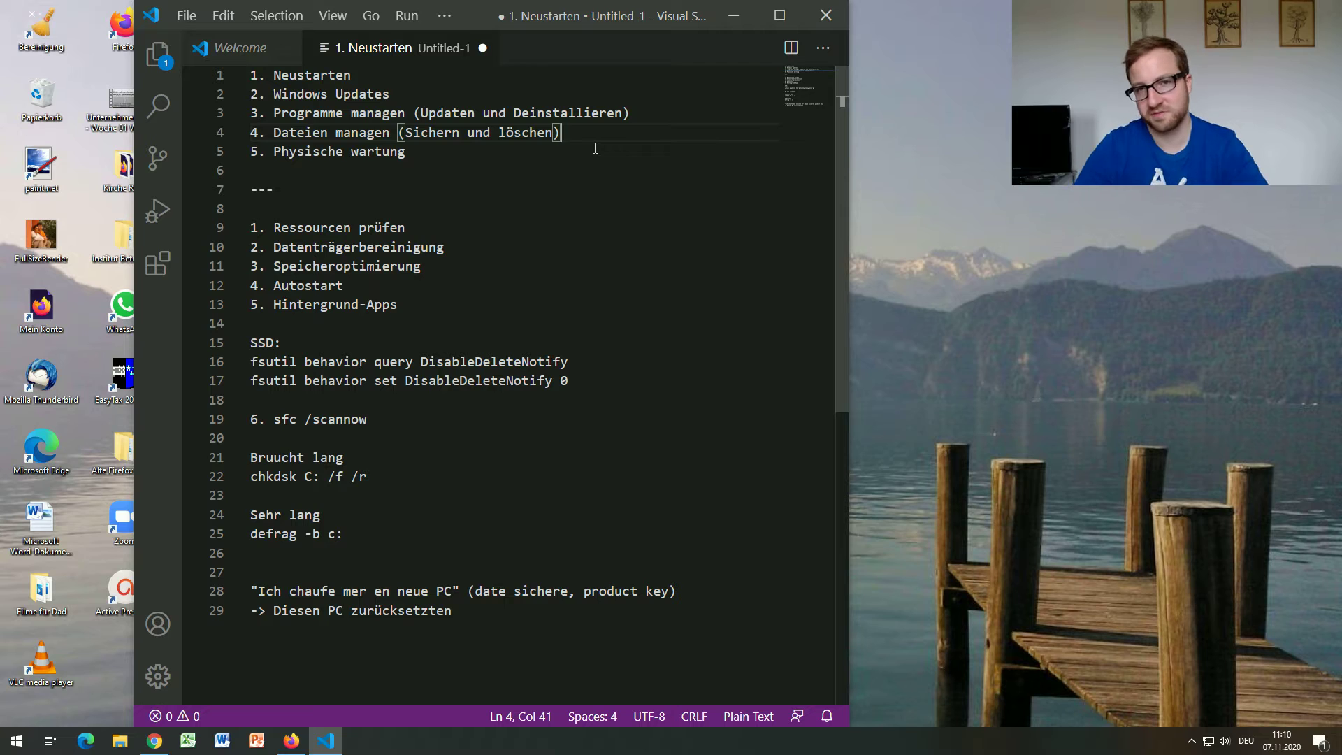
pyautogui.click(409, 153)
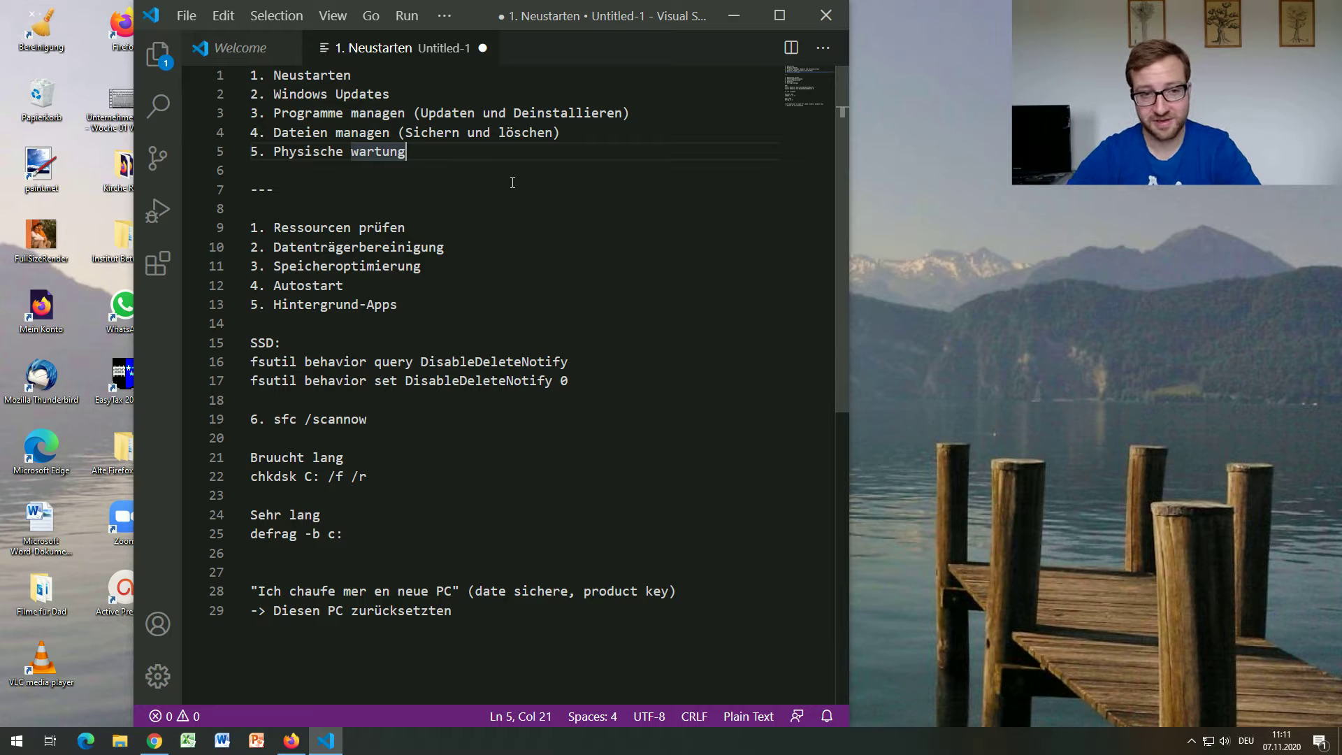
pyautogui.click(340, 179)
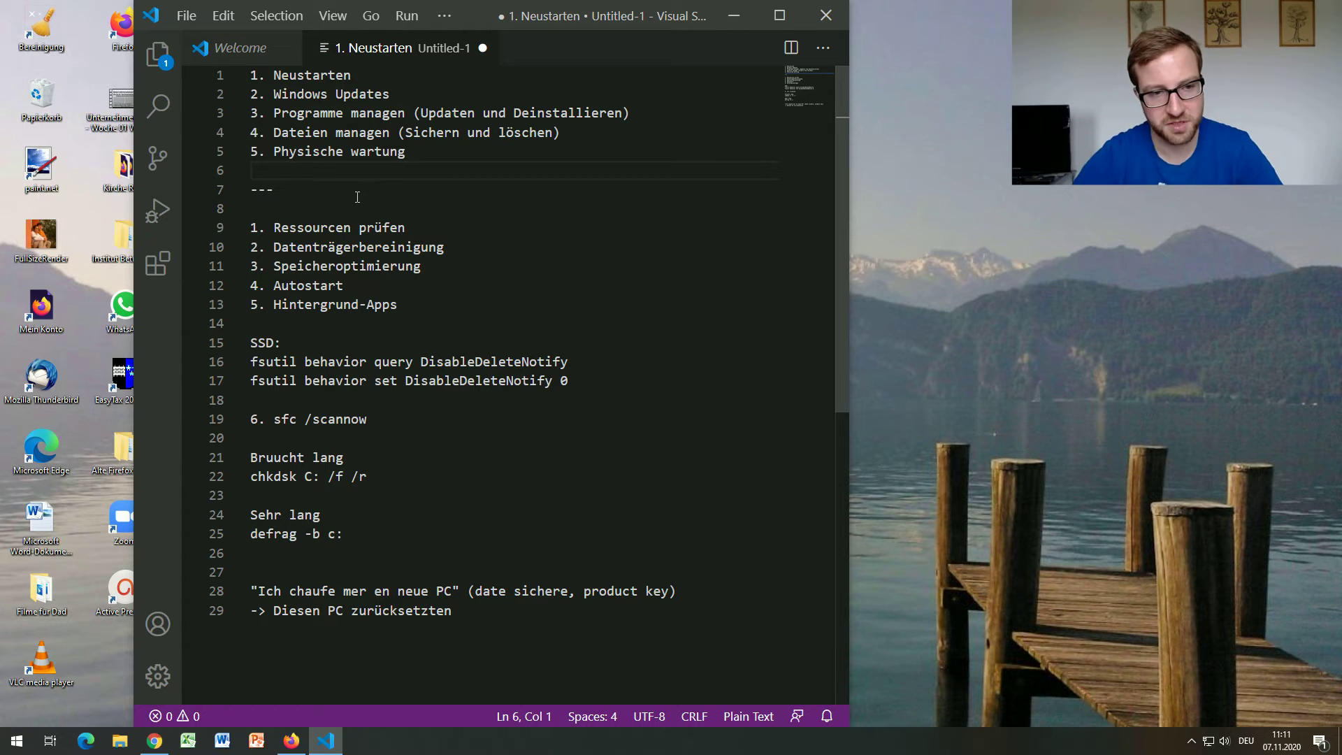
pyautogui.click(345, 218)
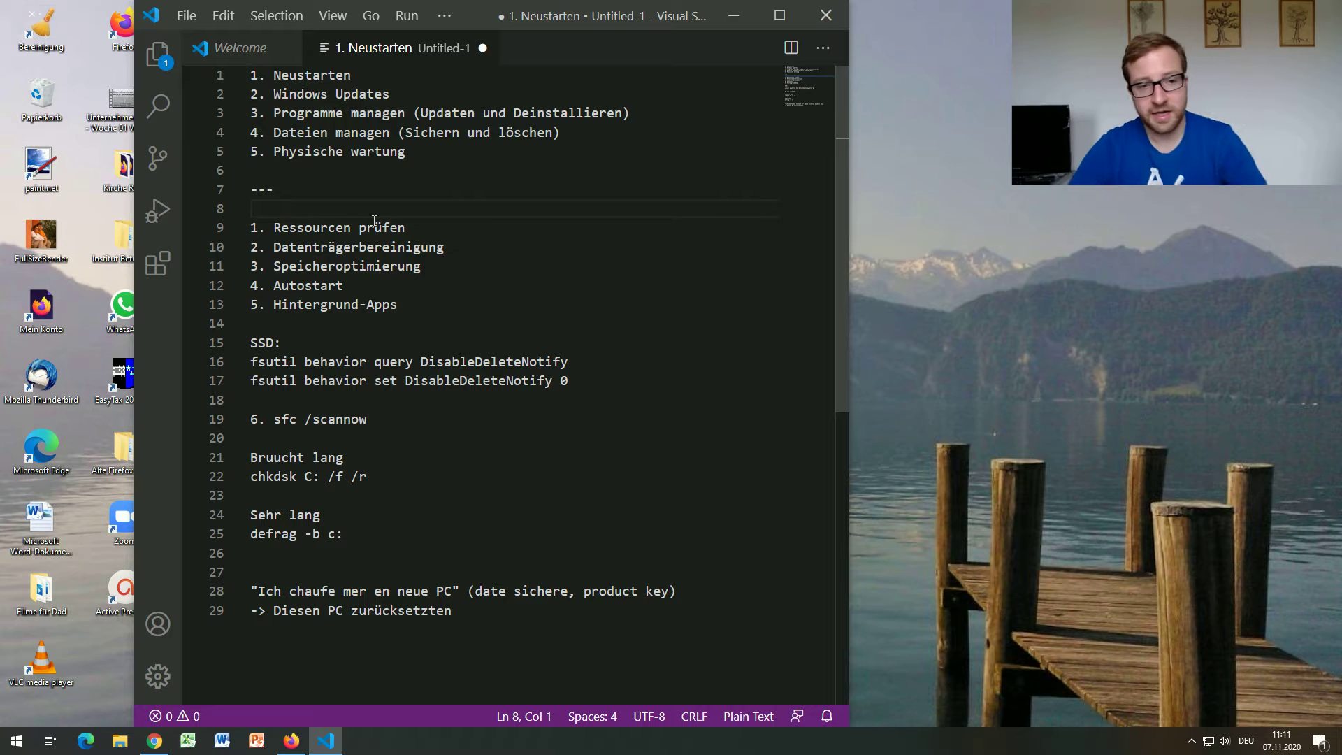
pyautogui.click(421, 227)
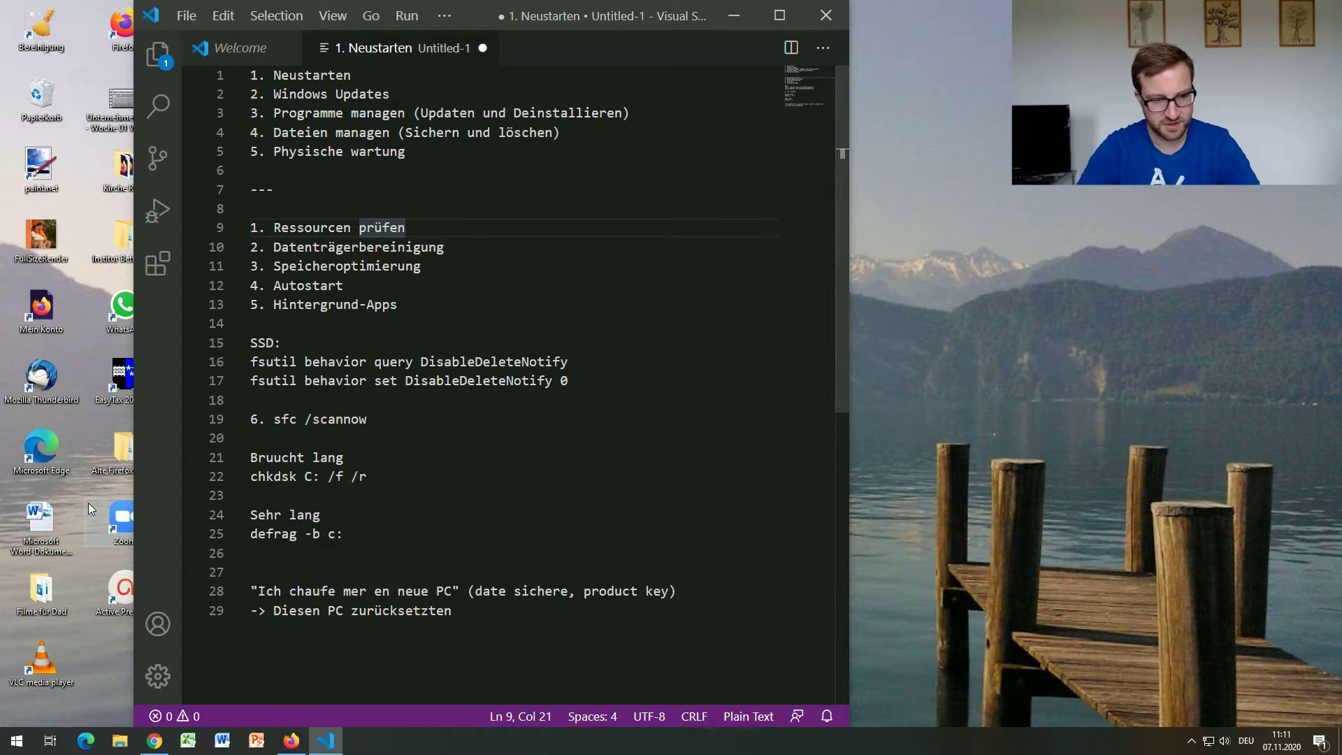
# Open Task Manager to examine resource use by process, then switch to the open Google Chrome window
pyautogui.rightClick(32, 739)
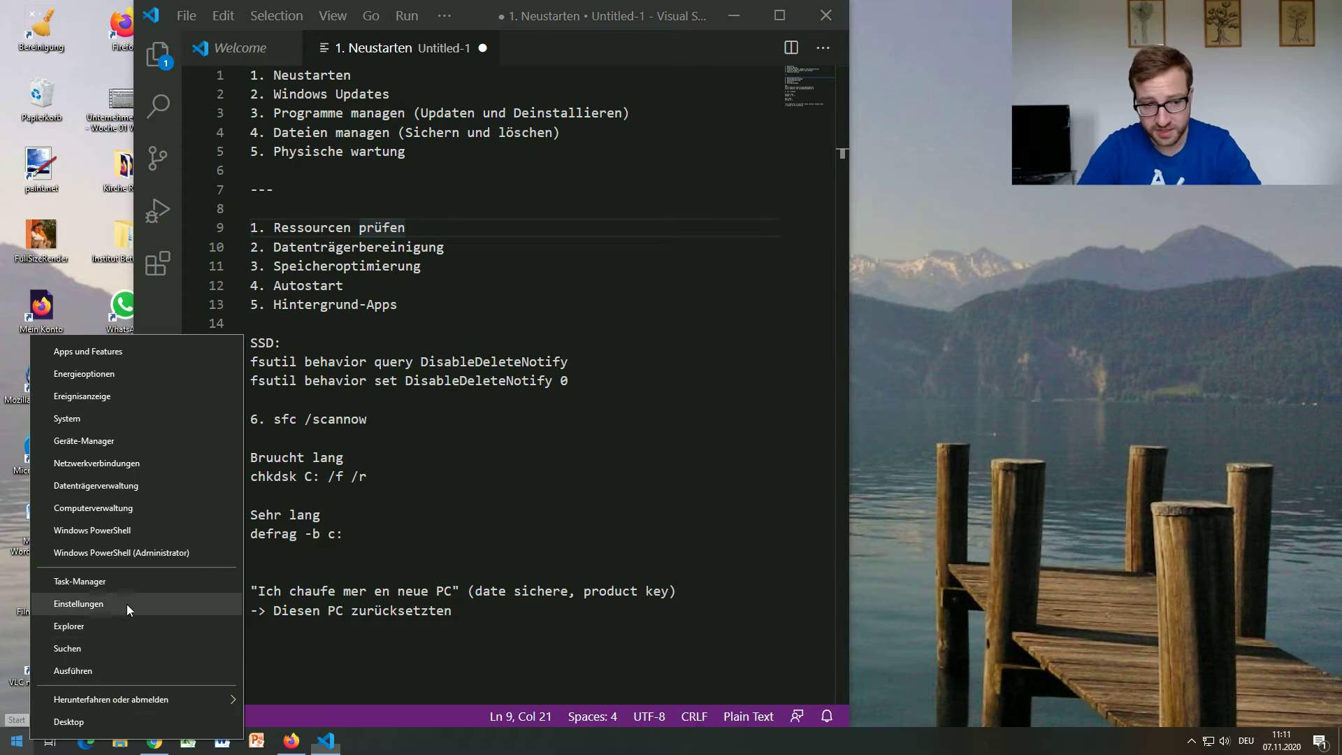
pyautogui.click(125, 584)
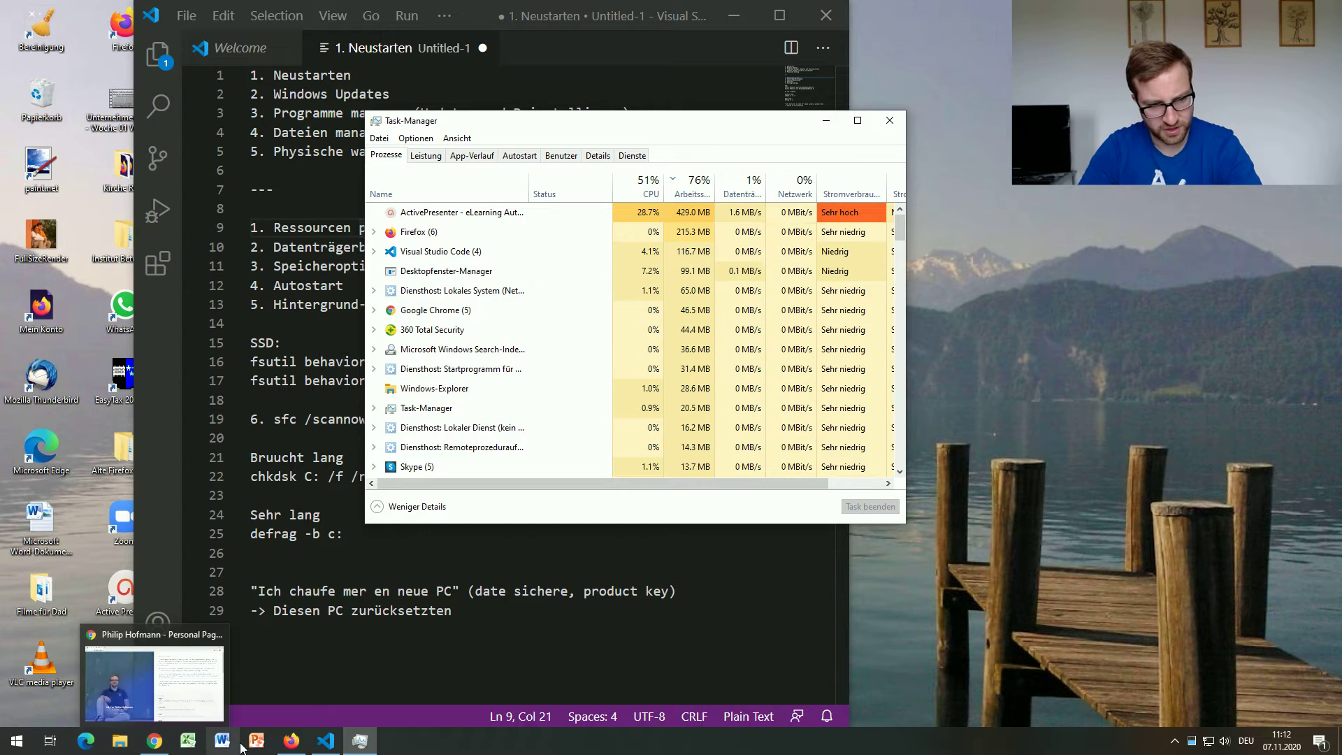
pyautogui.click(155, 741)
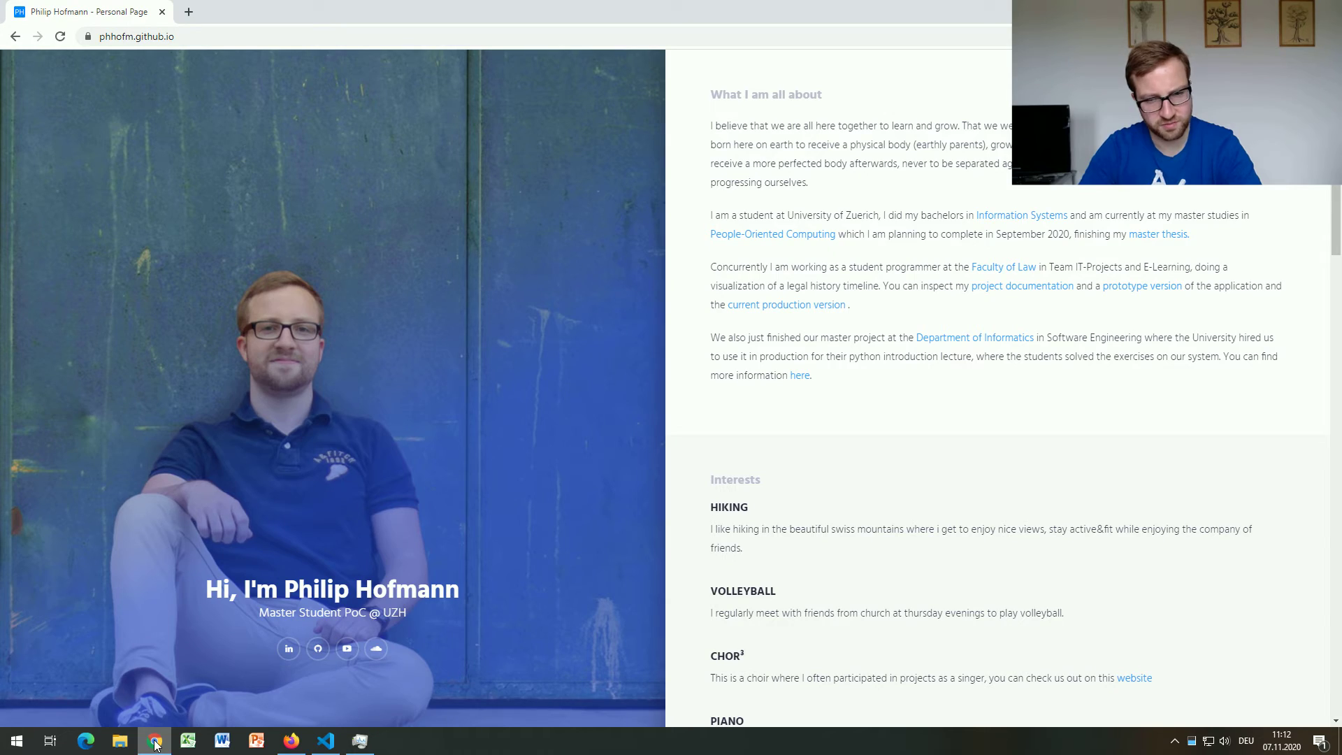
# Look over the web page in Chrome, switch to the Firefox window, and return to the checklist with Task Manager
pyautogui.scroll(-5, 361, 656)
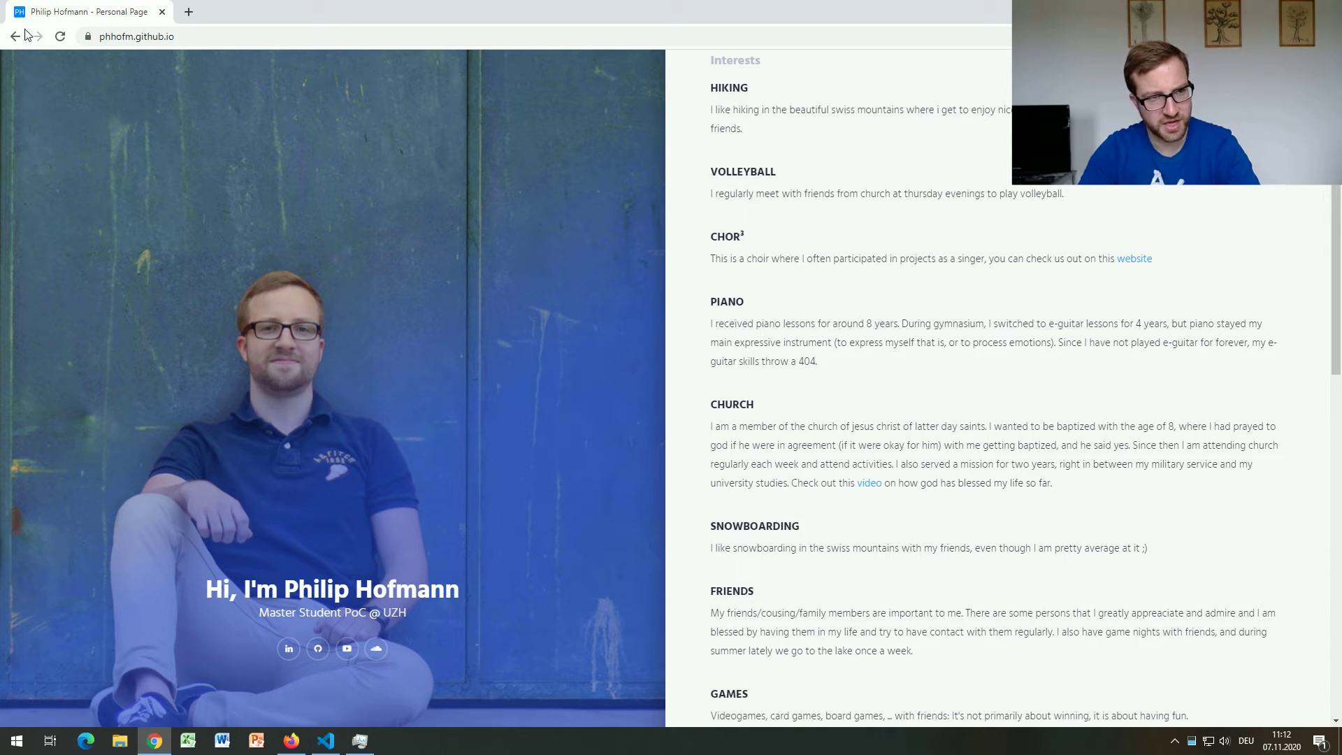
pyautogui.click(154, 741)
pyautogui.click(291, 741)
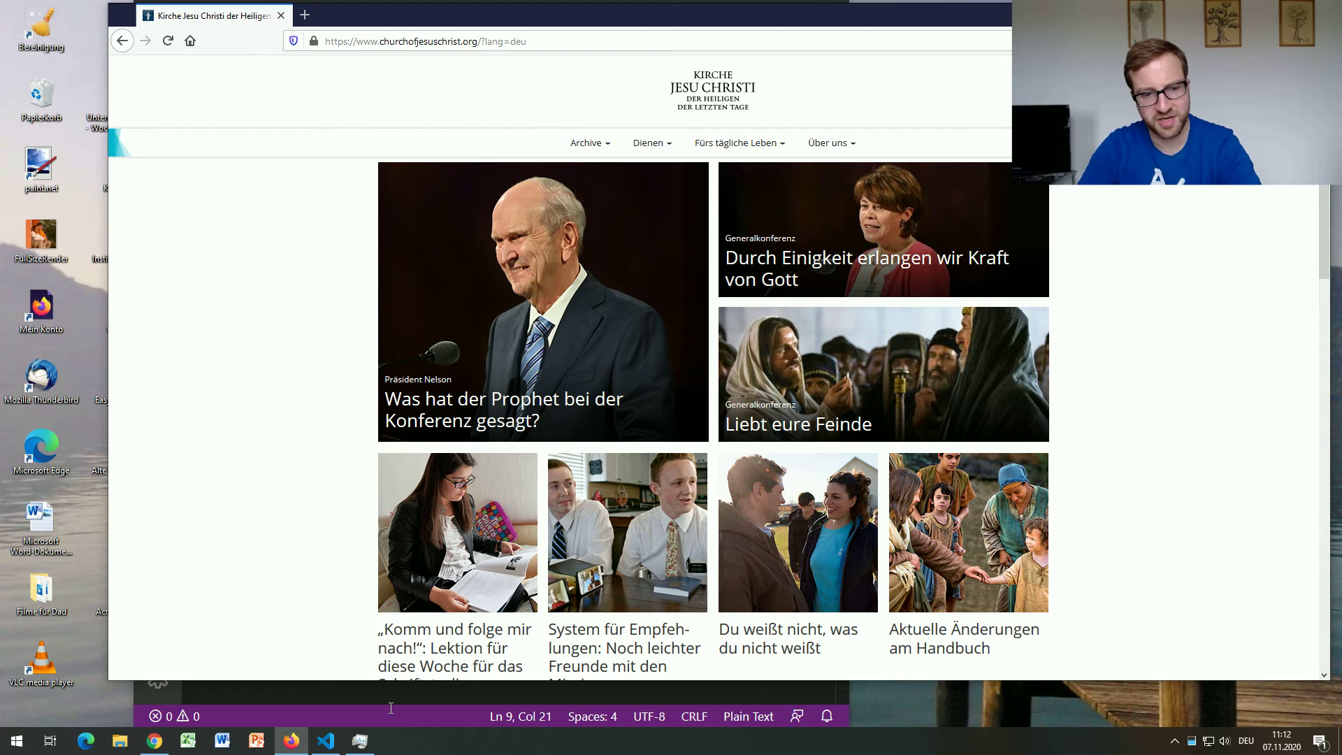
pyautogui.click(316, 743)
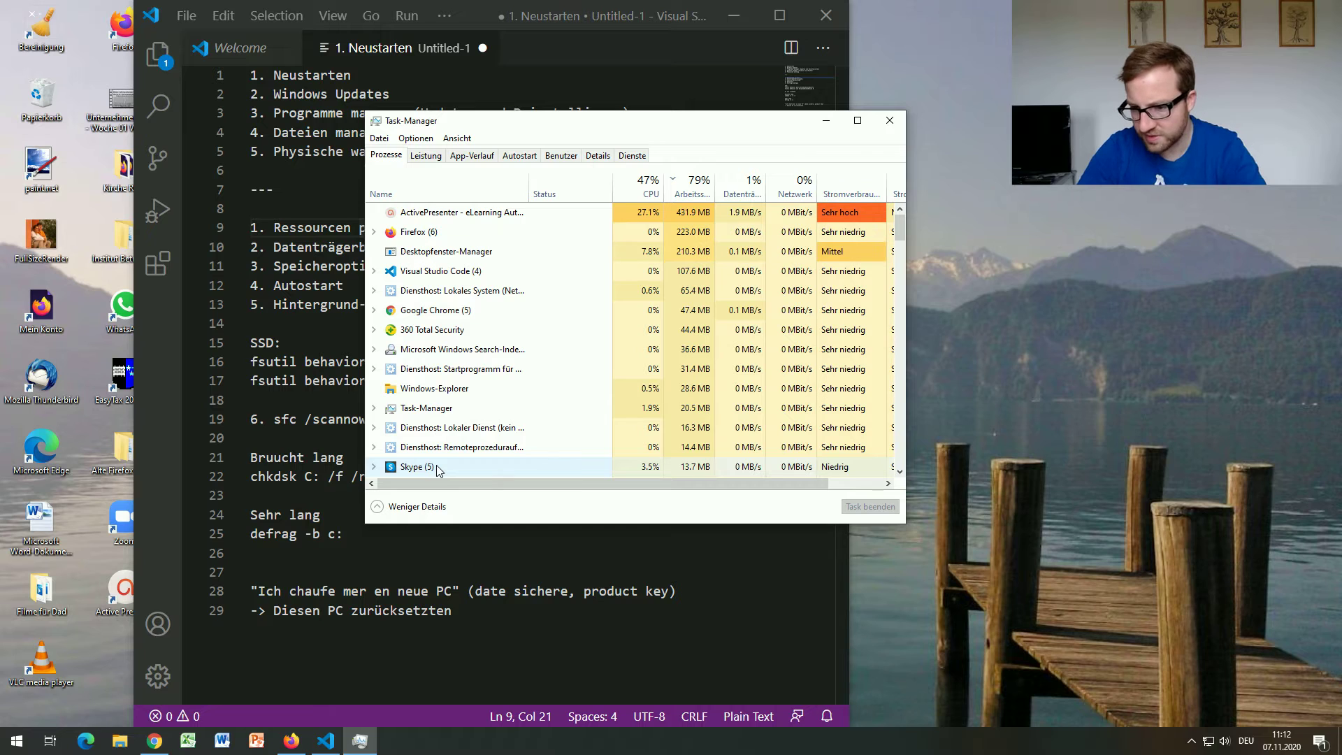
# Check the hidden background icons in the notification area and show the memory performance graph in Task Manager
pyautogui.click(1189, 741)
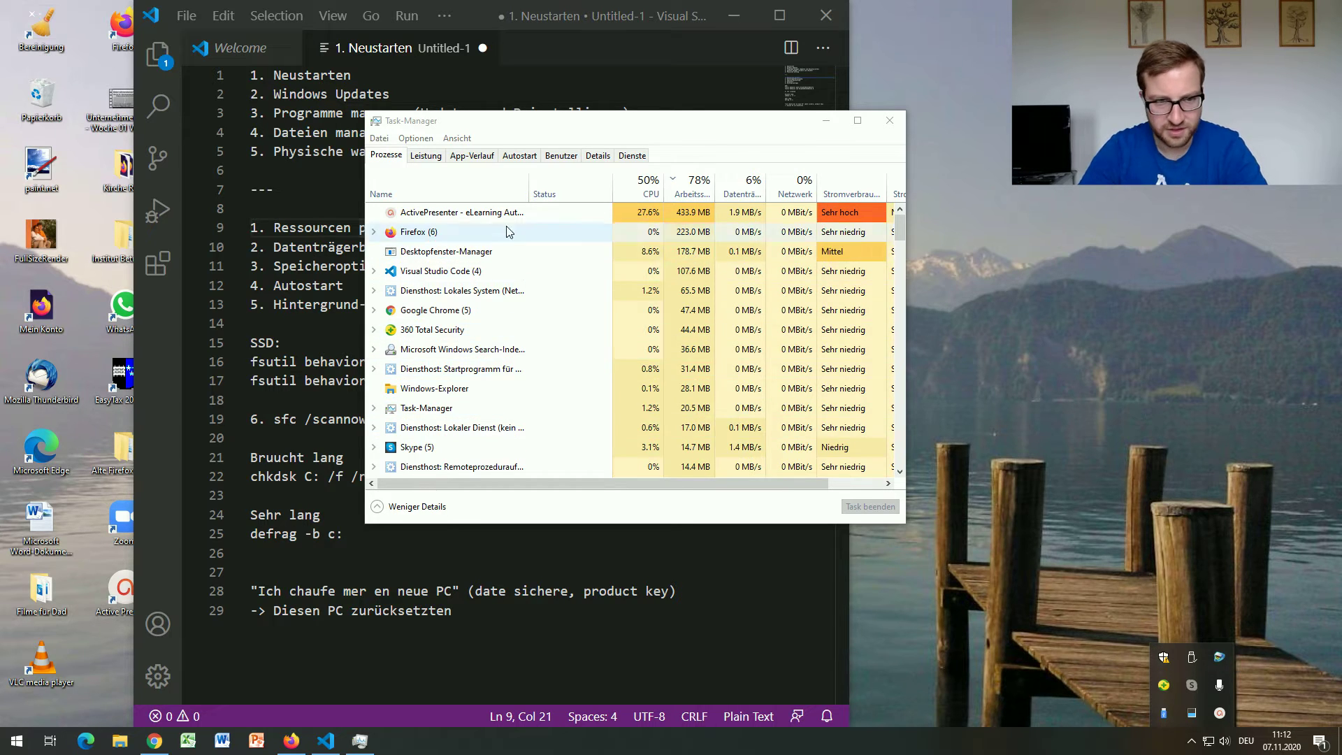
pyautogui.click(703, 139)
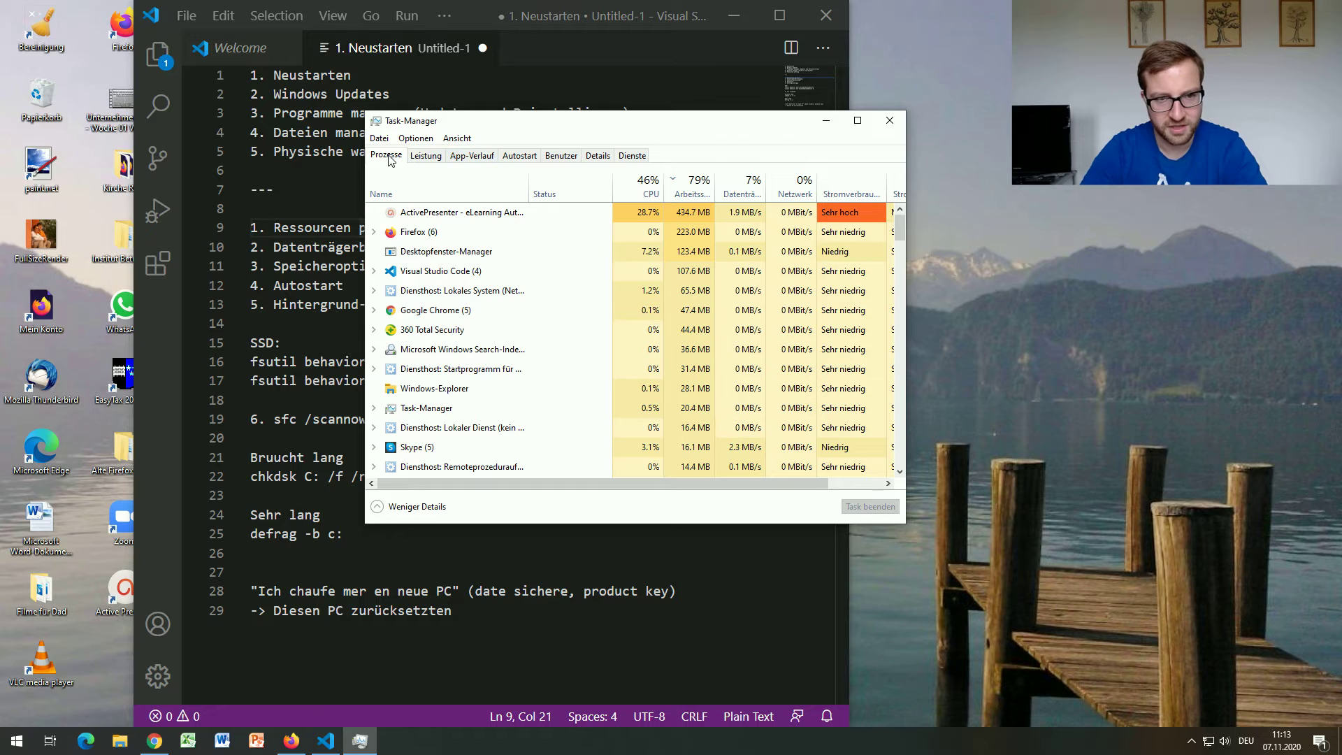
pyautogui.click(426, 155)
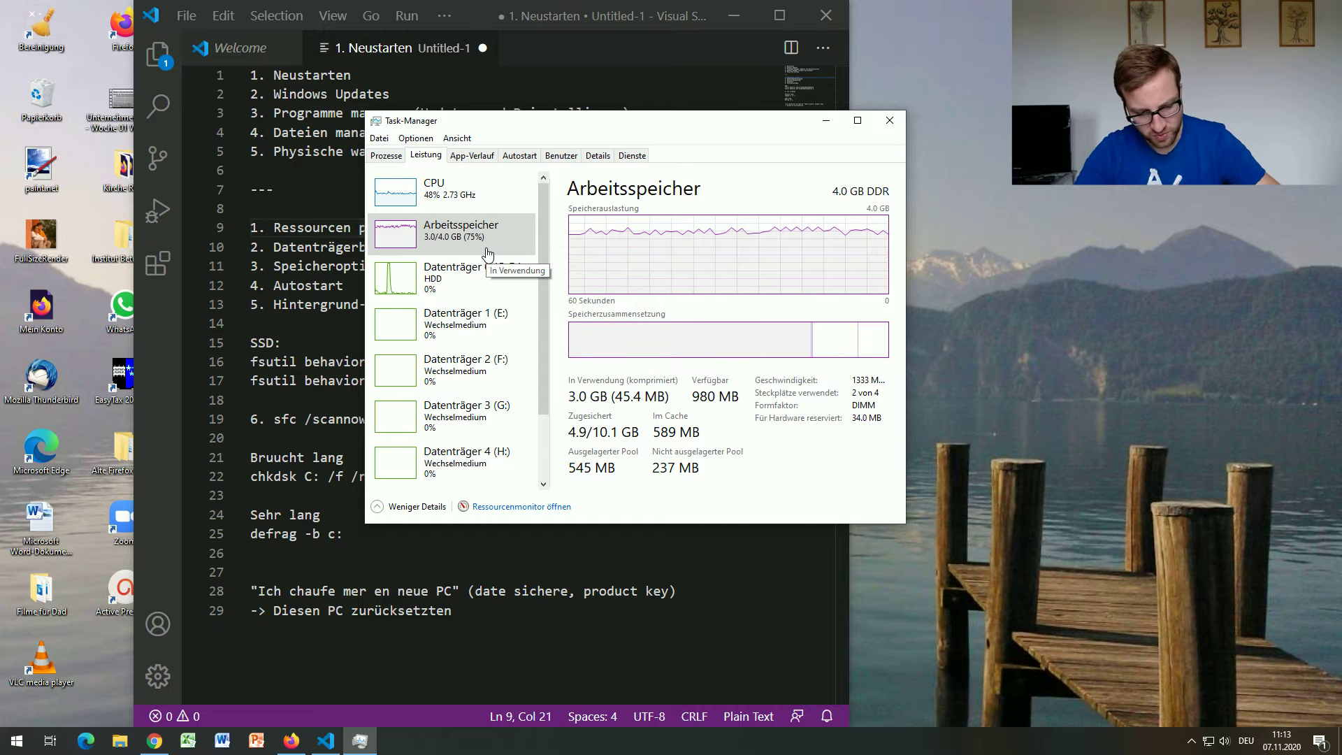
# Check the ReadyBoost support of the Old (J:) drive in its properties, then close File Explorer
pyautogui.press('super+e')
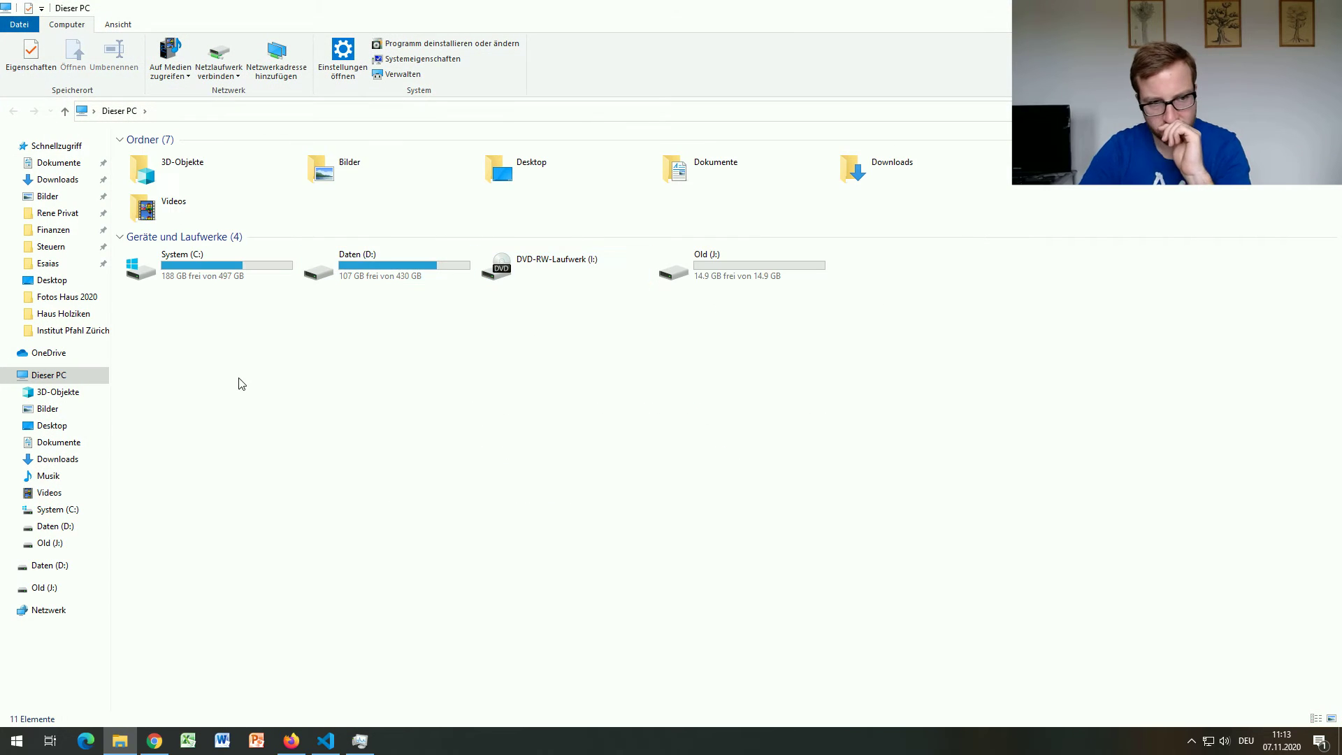
pyautogui.rightClick(753, 258)
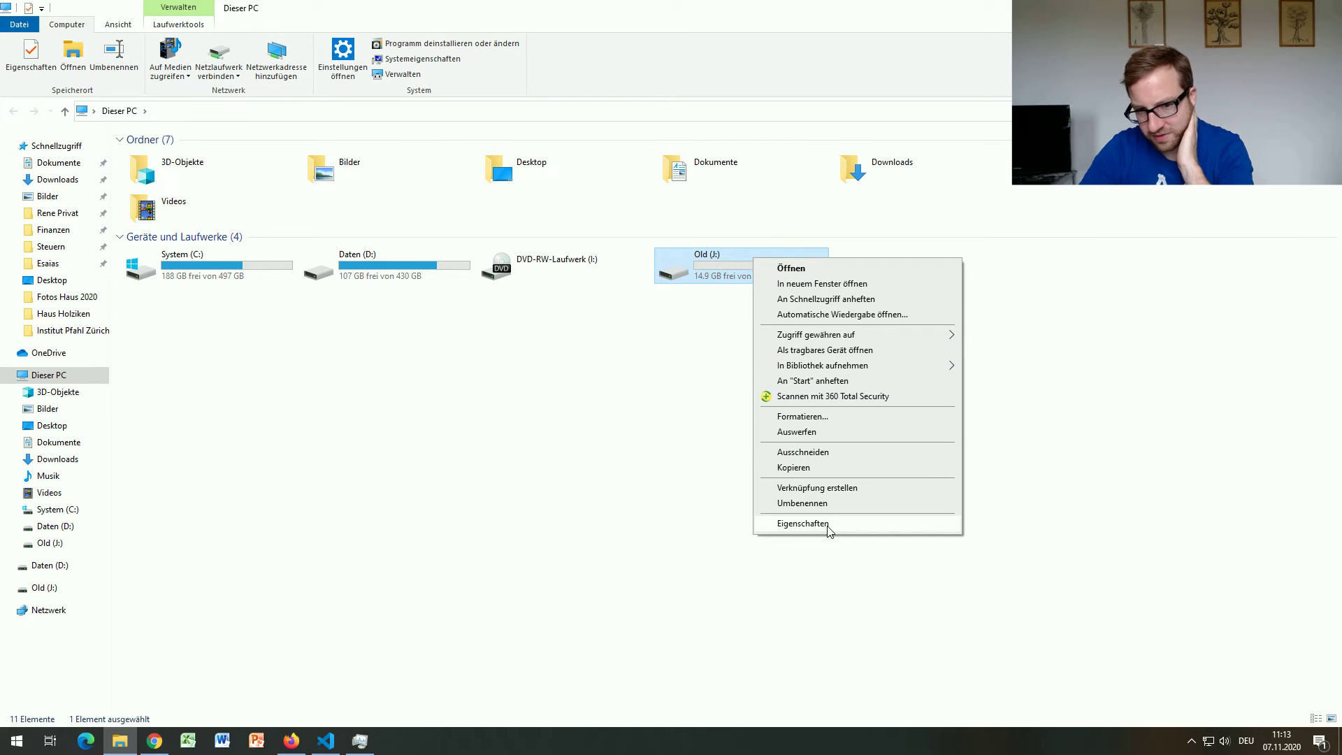
pyautogui.click(829, 526)
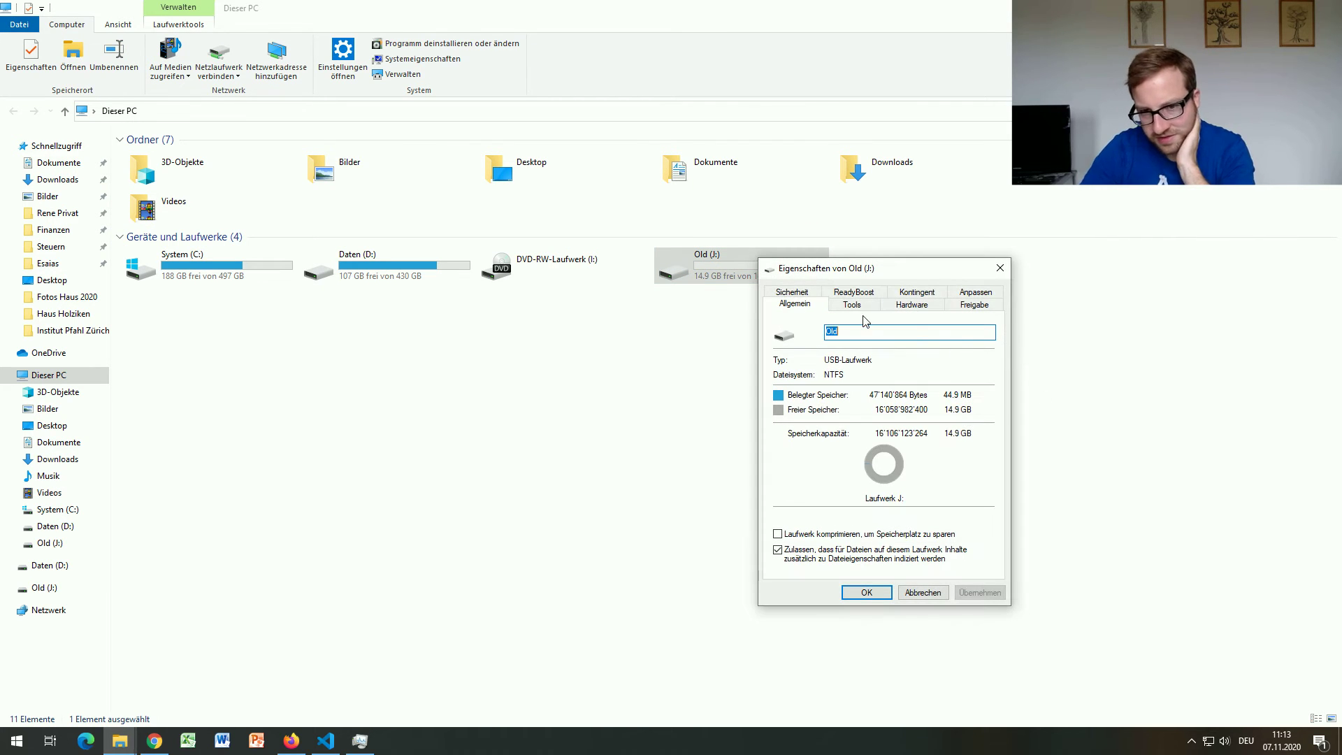
pyautogui.click(853, 293)
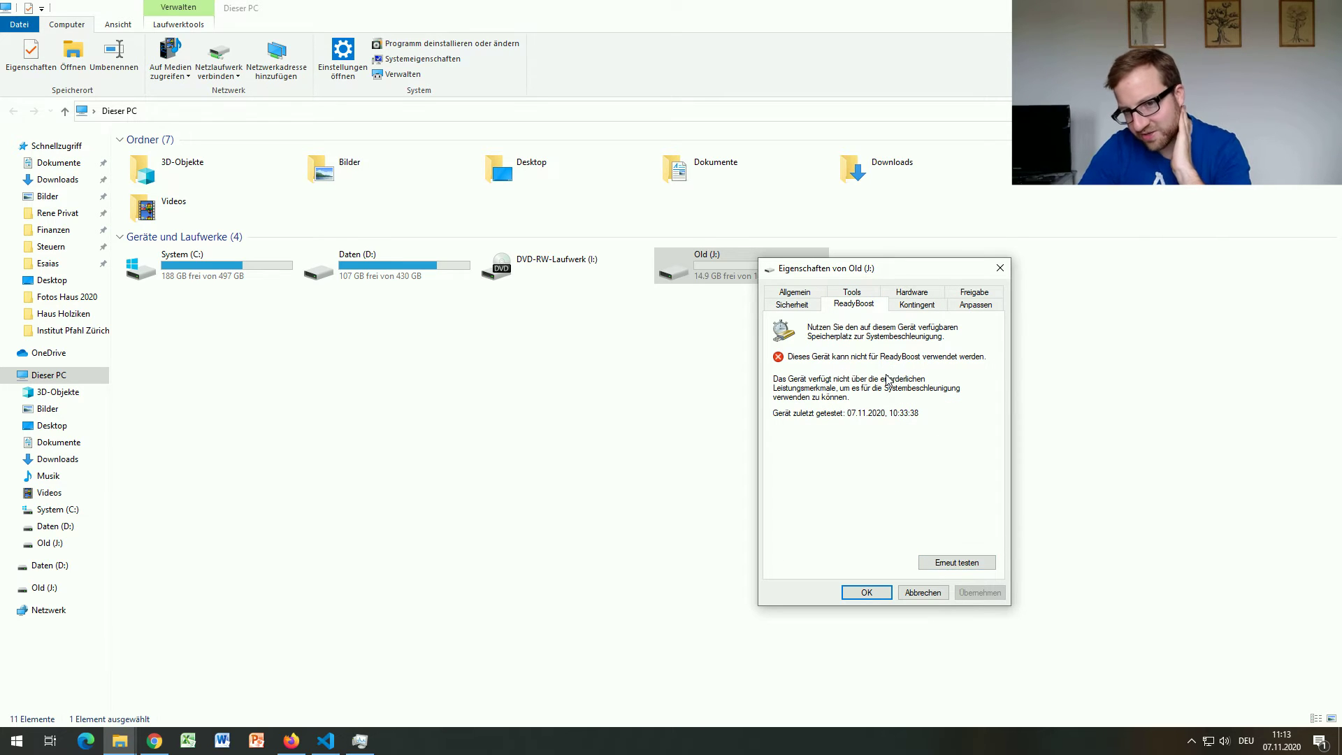
pyautogui.click(1000, 269)
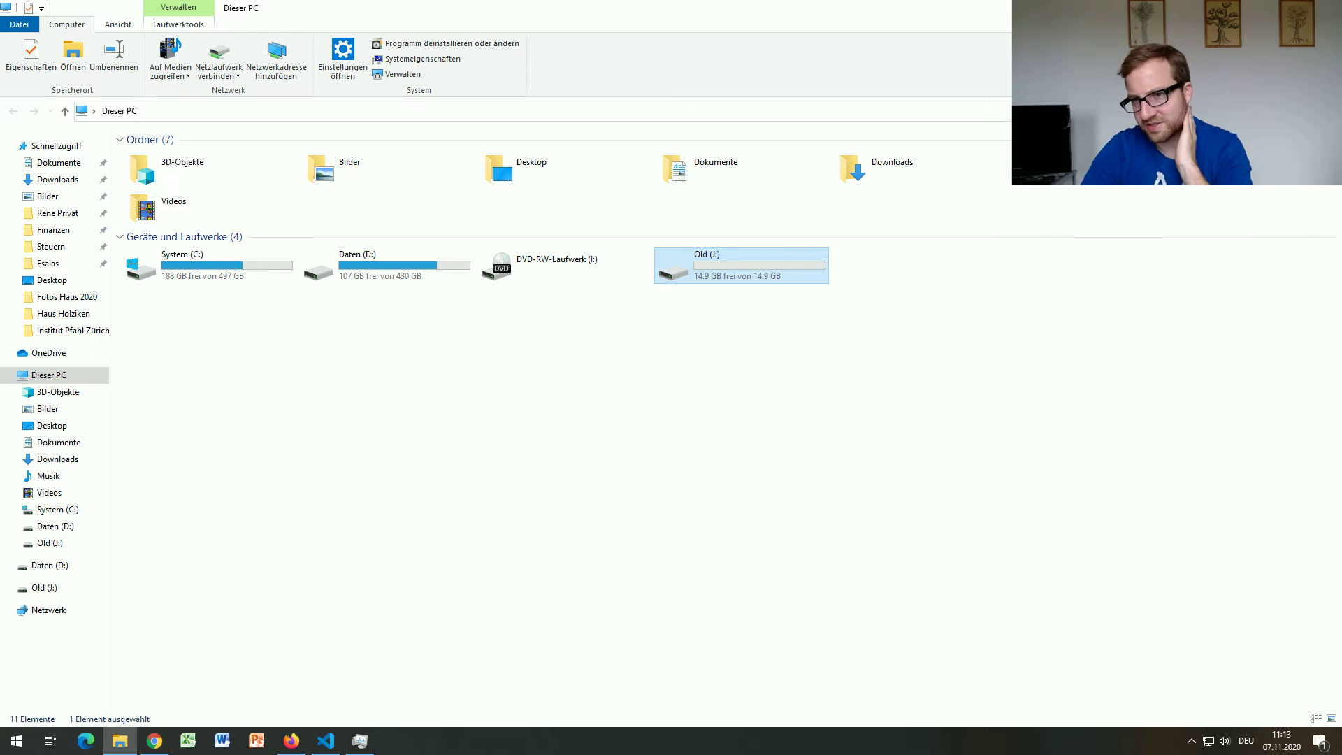
pyautogui.hotkey('alt', 'F4')
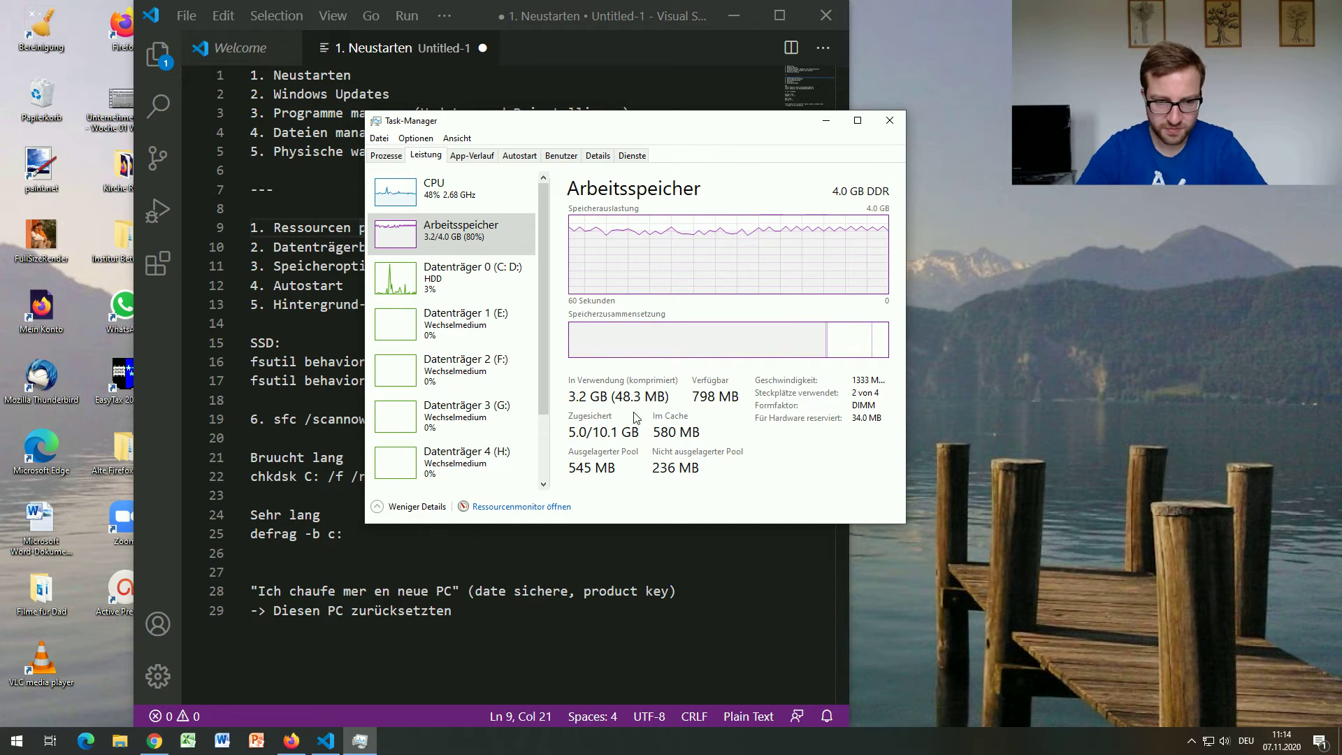
# Examine memory and CPU use in Resource Monitor, then close it and Task Manager
pyautogui.click(515, 507)
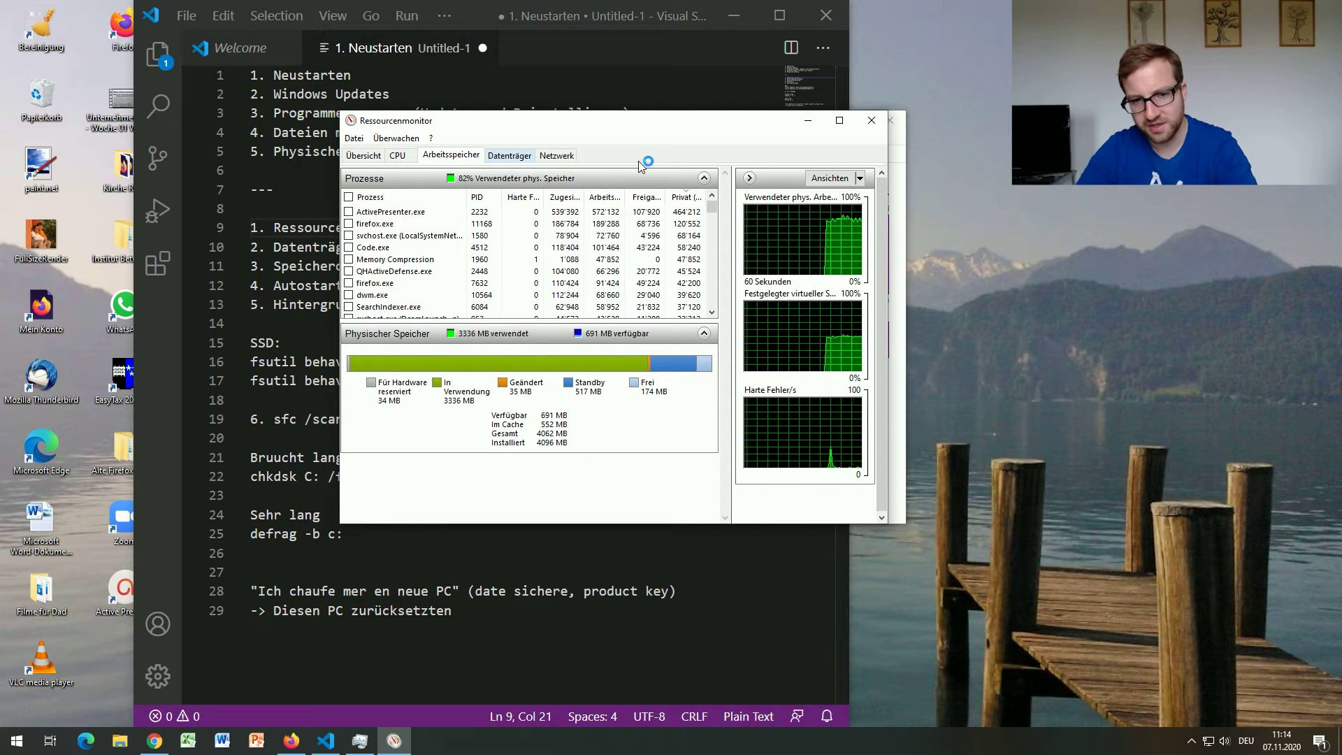
pyautogui.click(398, 156)
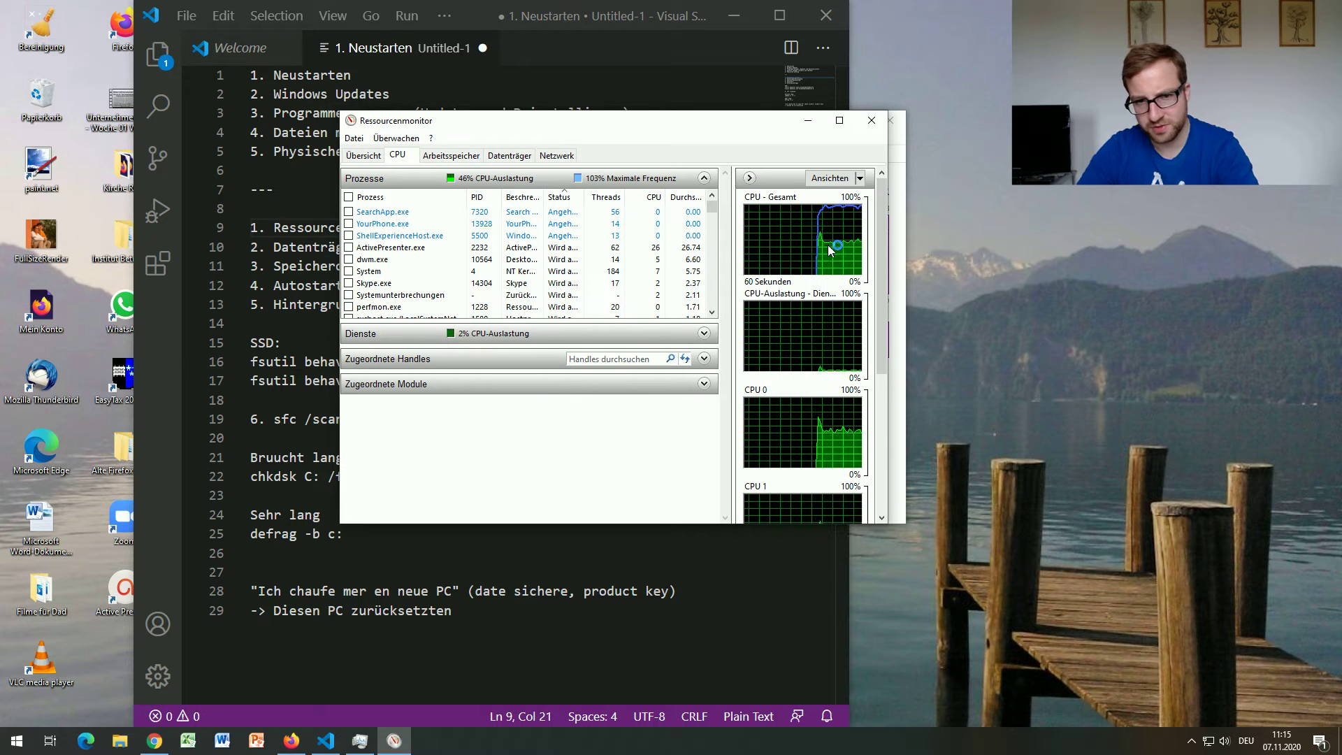
pyautogui.click(872, 122)
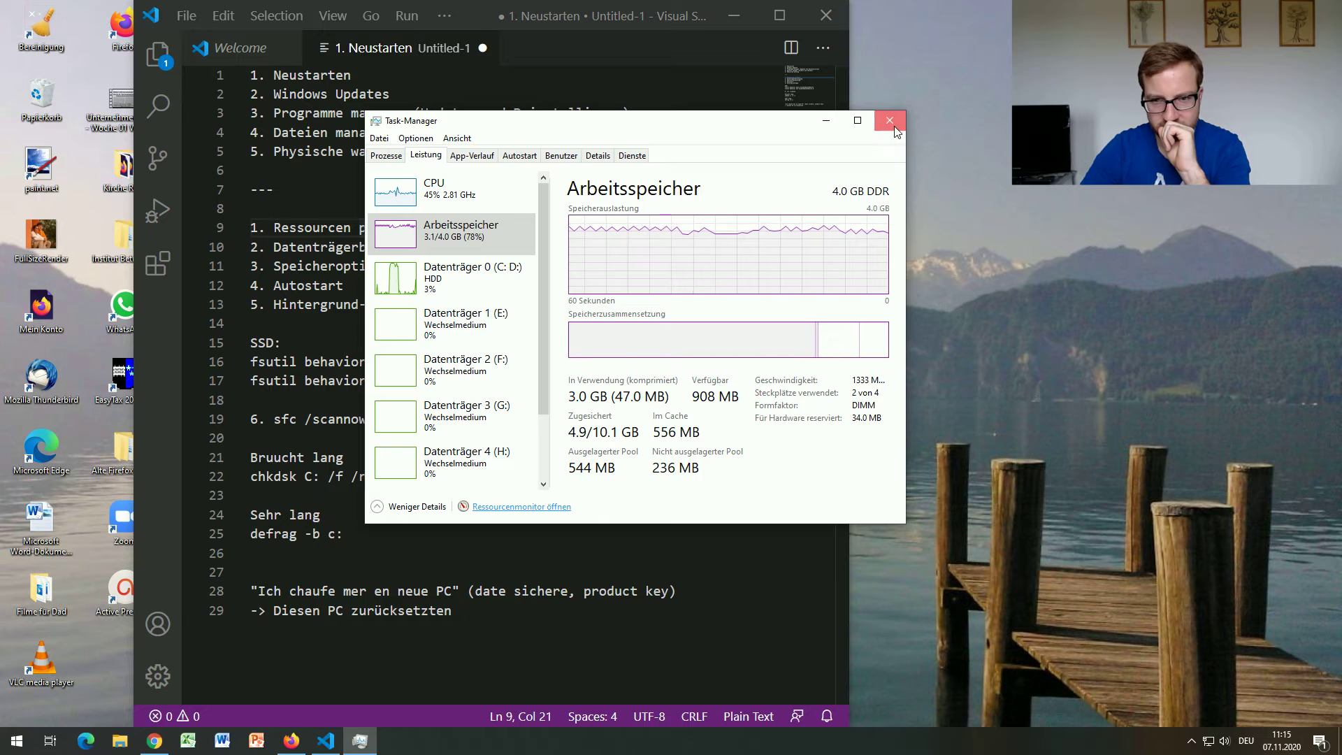
pyautogui.click(893, 125)
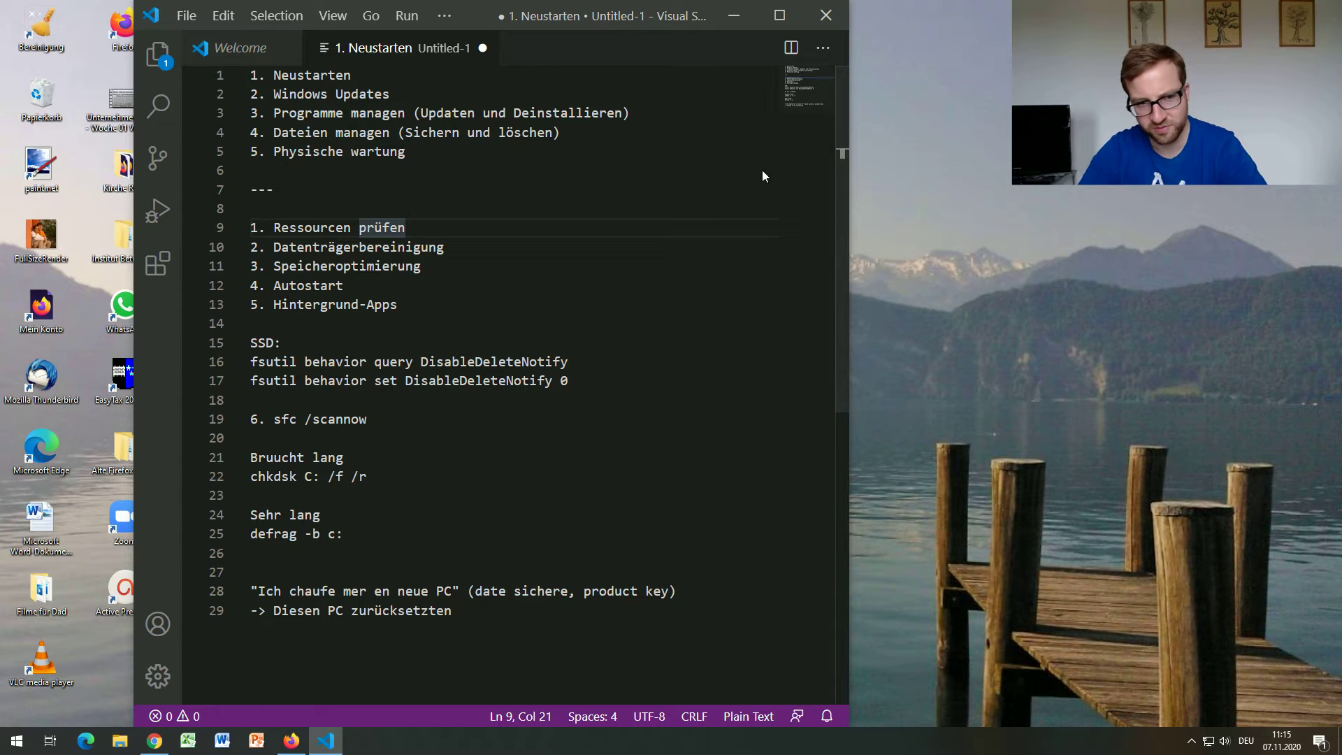
# Go to the Datenträgerbereinigung item in the checklist and check the free space on System (C:) in File Explorer
pyautogui.click(456, 251)
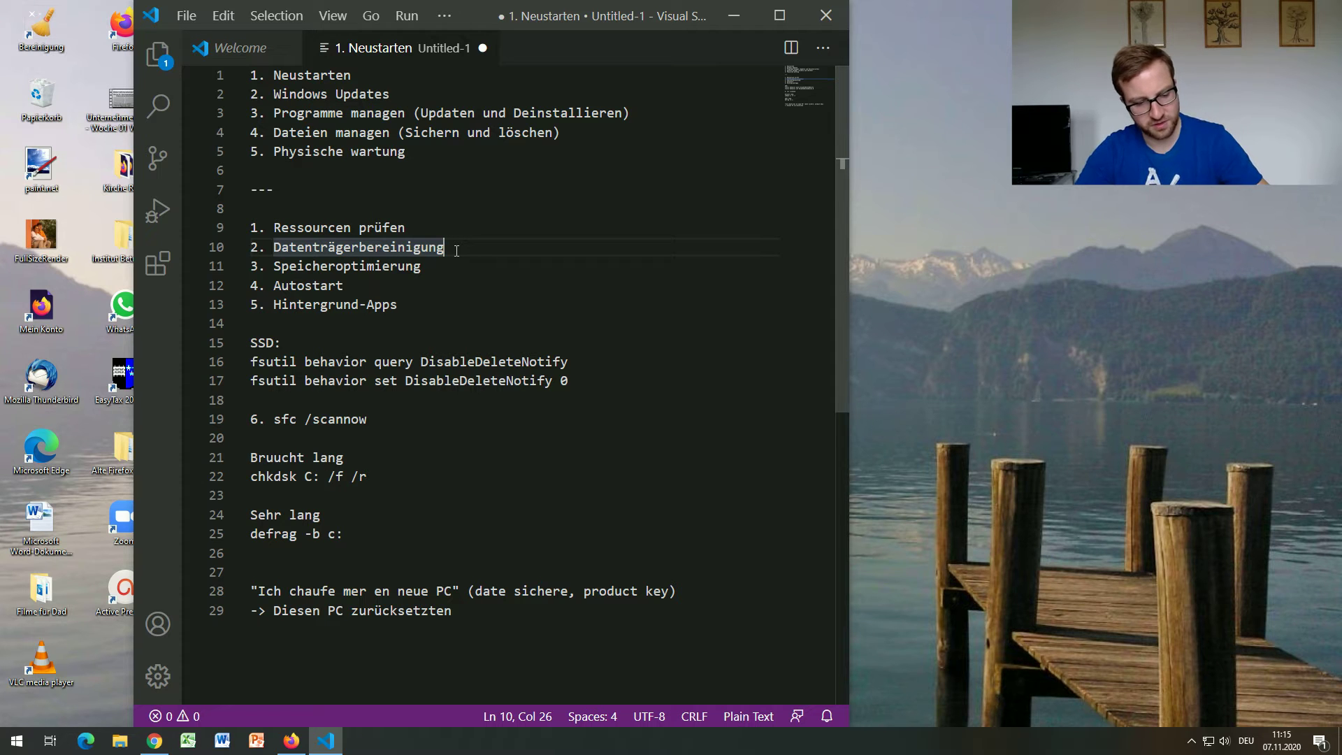
pyautogui.click(142, 743)
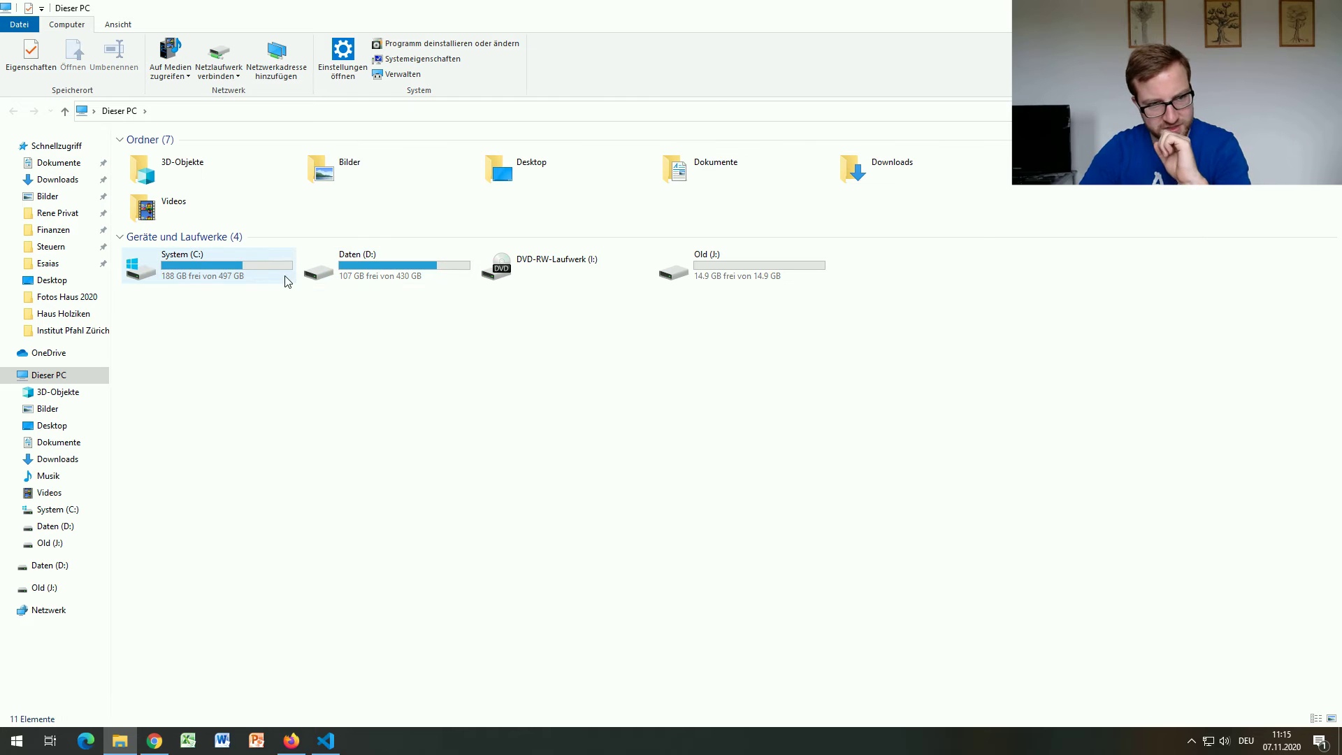
pyautogui.click(187, 276)
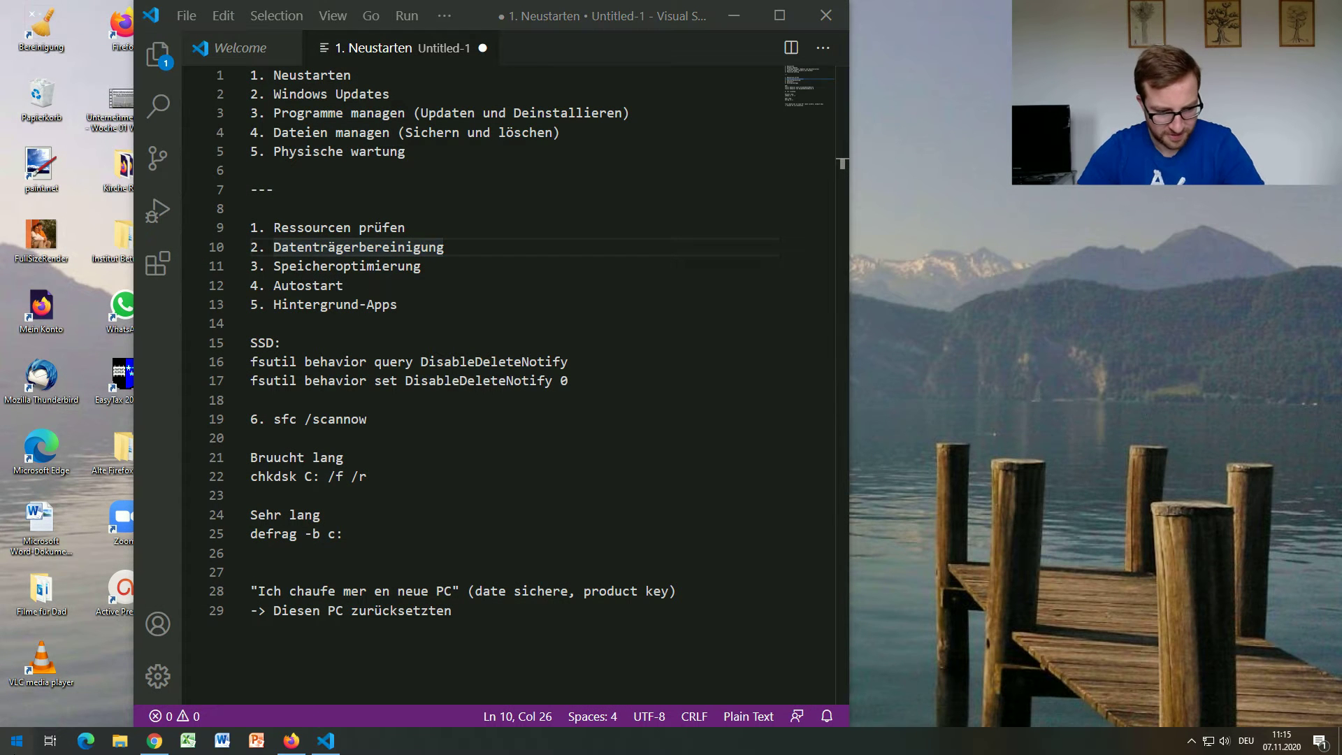
# Search Windows for "datent", open Datenträgerbereinigung and start it for the System (C:) drive
pyautogui.click(17, 740)
pyautogui.write('datent')
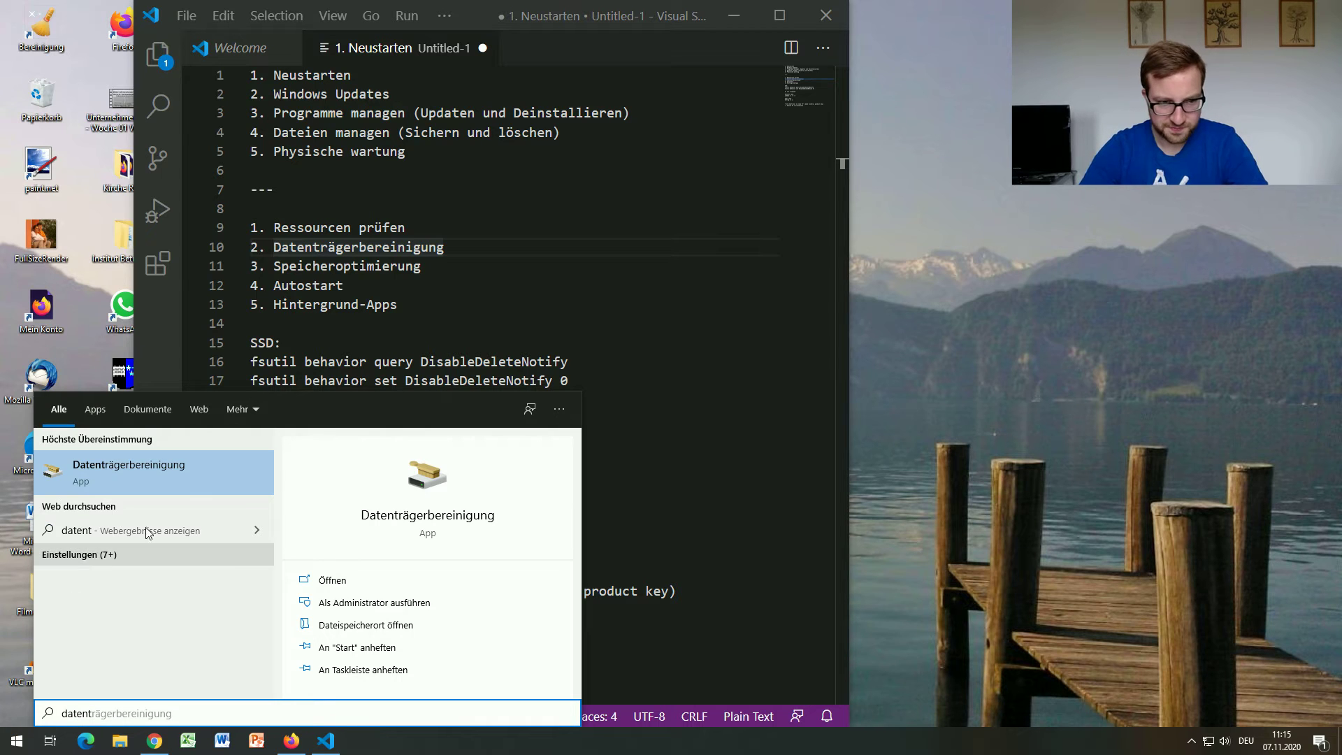
pyautogui.click(201, 472)
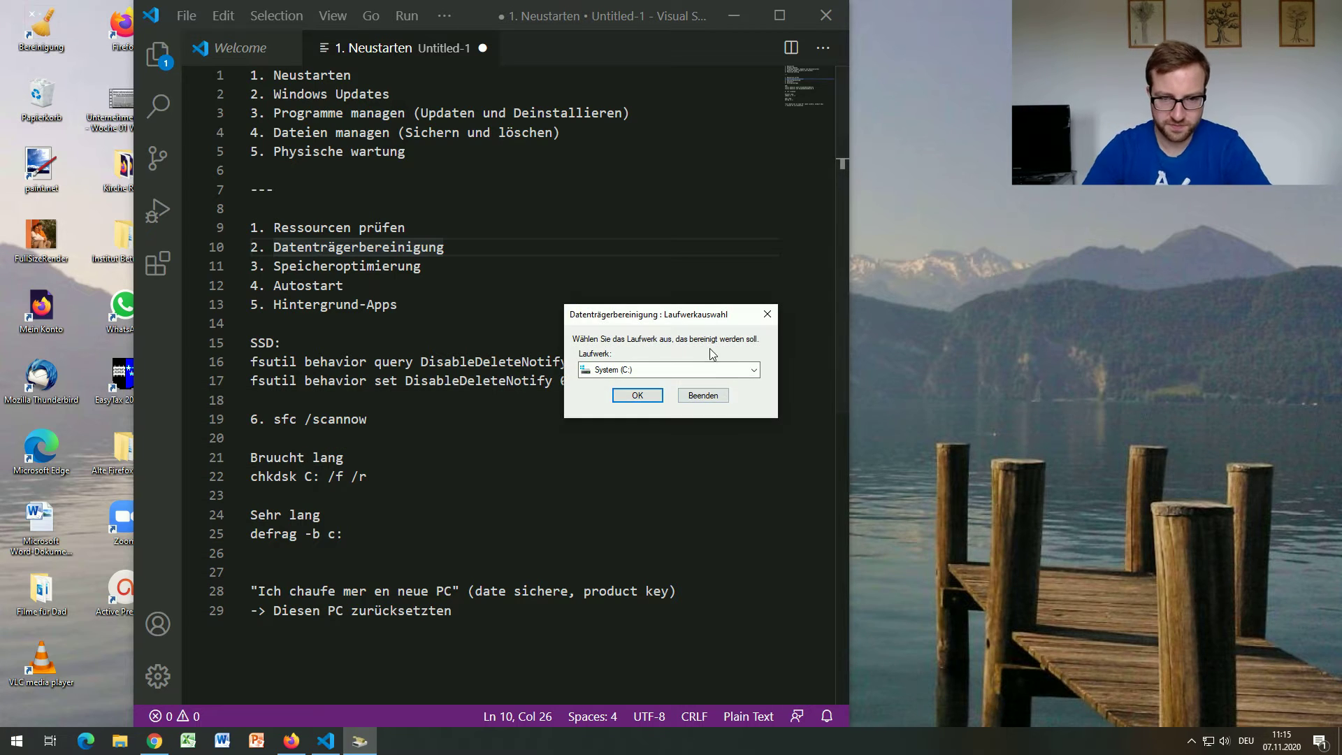
pyautogui.click(637, 371)
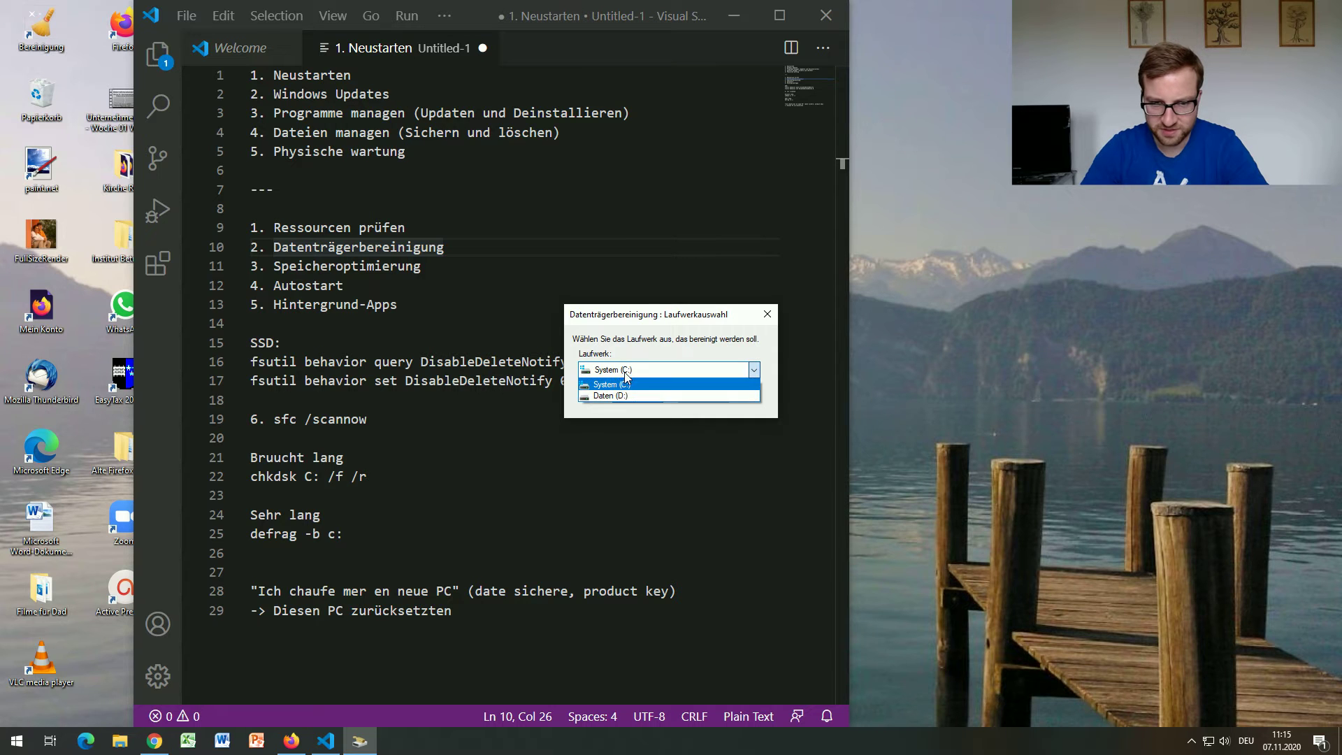
pyautogui.click(633, 383)
pyautogui.click(636, 396)
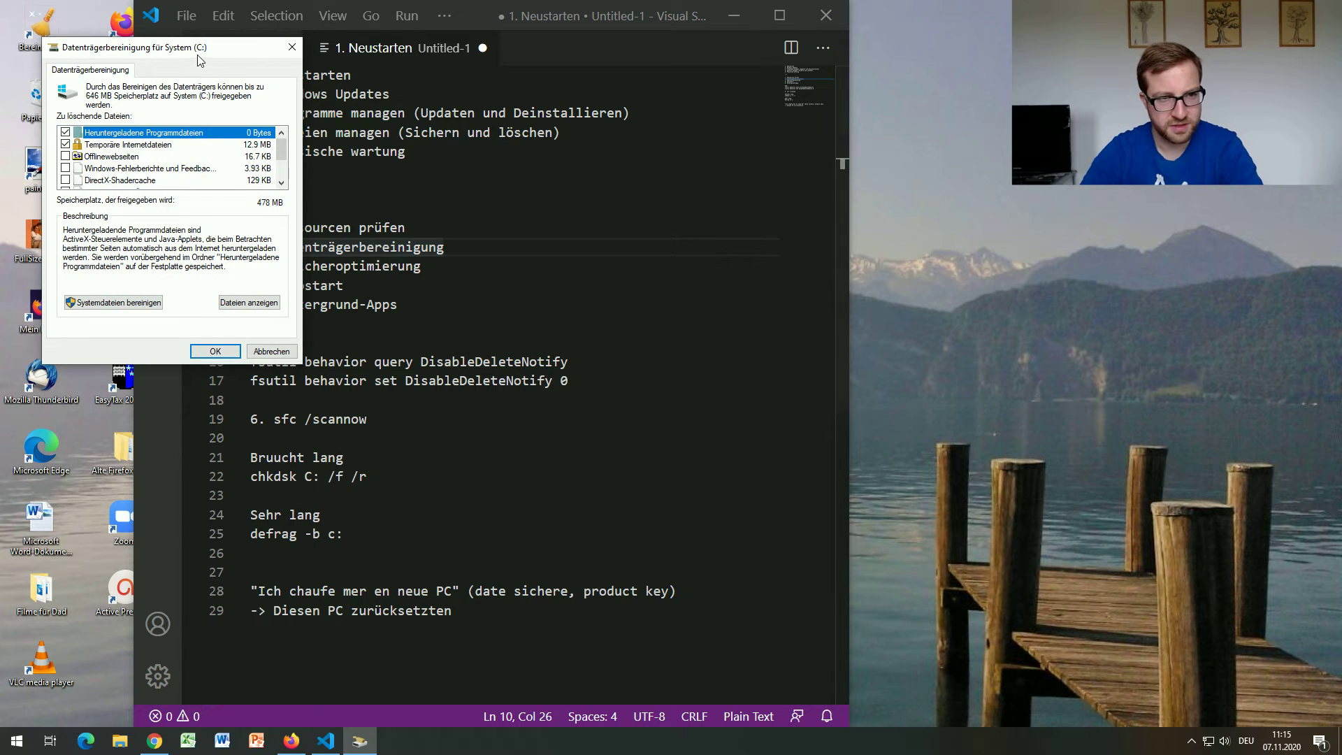
# Add Papierkorb and Temporäre Dateien to the files selected for cleanup and permanently delete them from System (C:)
pyautogui.moveTo(202, 55); pyautogui.dragTo(804, 215)
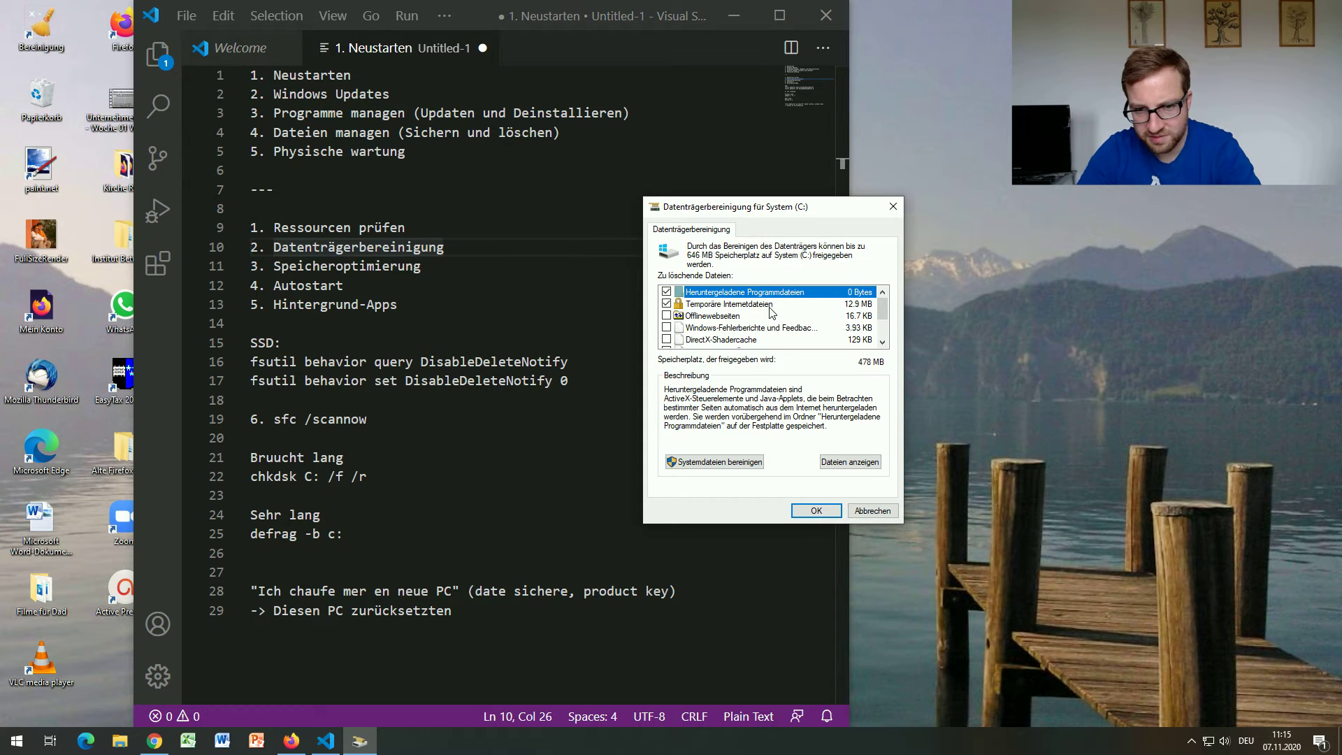
pyautogui.scroll(-2, 771, 311)
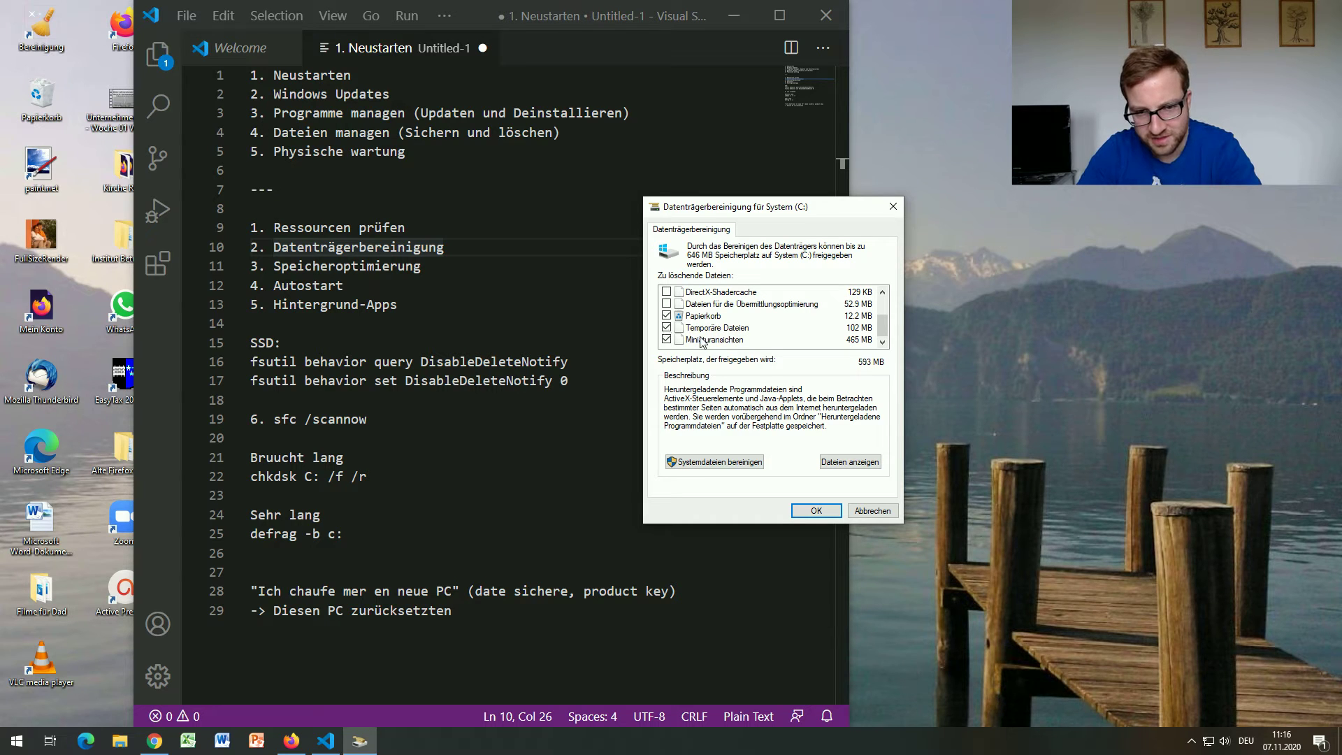
pyautogui.scroll(-2, 702, 336)
pyautogui.scroll(2, 703, 335)
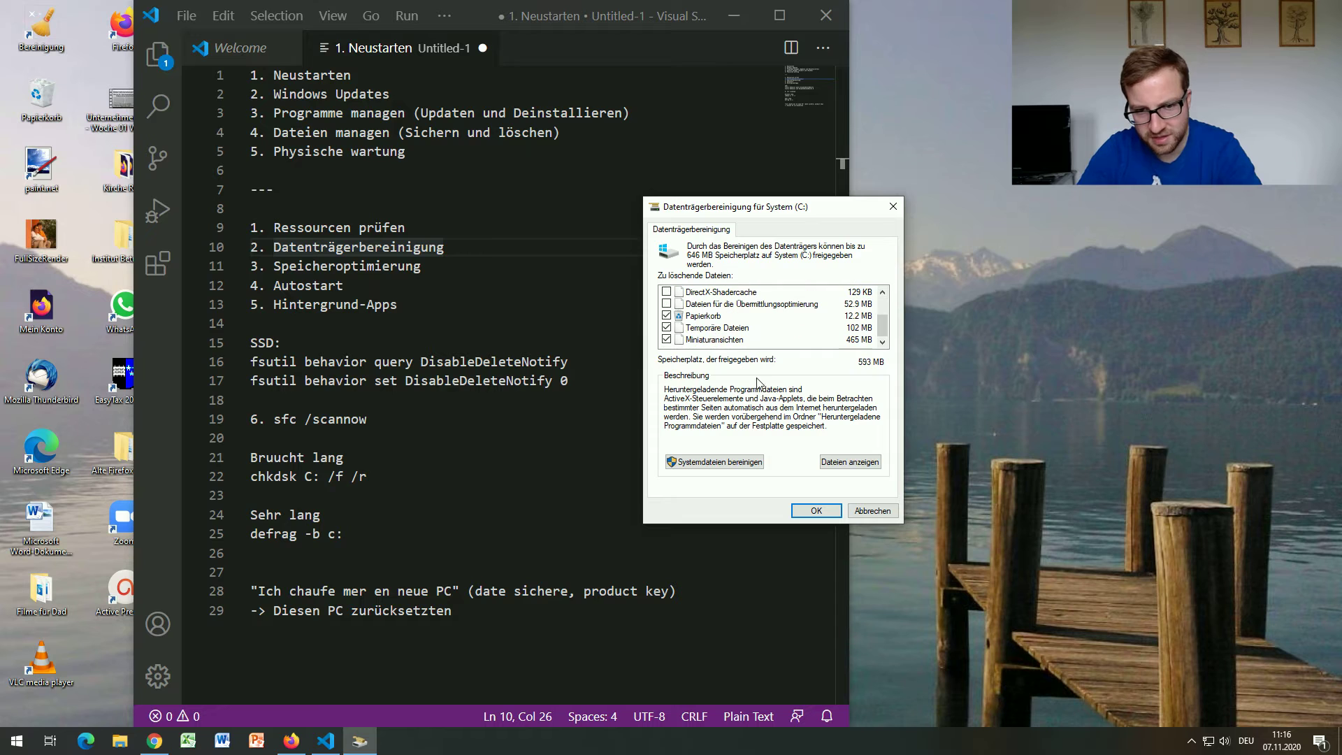
pyautogui.click(816, 510)
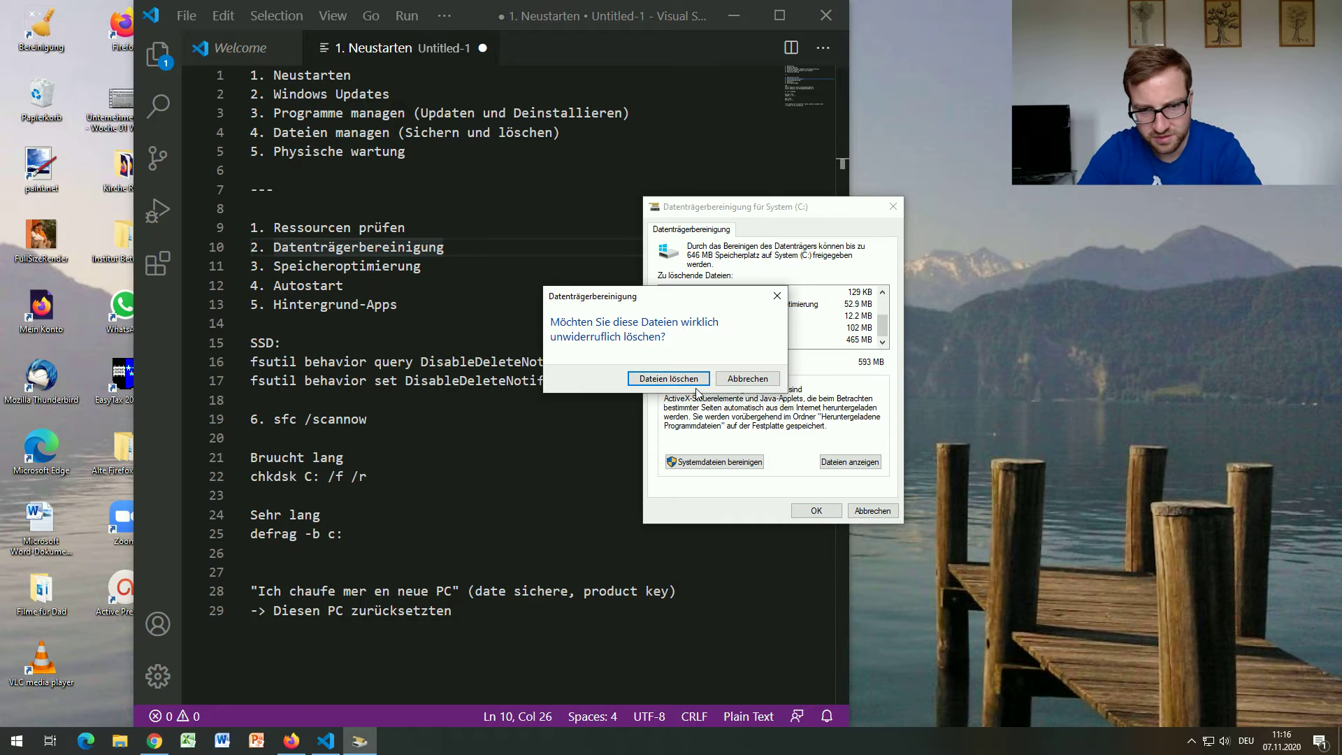
pyautogui.click(696, 379)
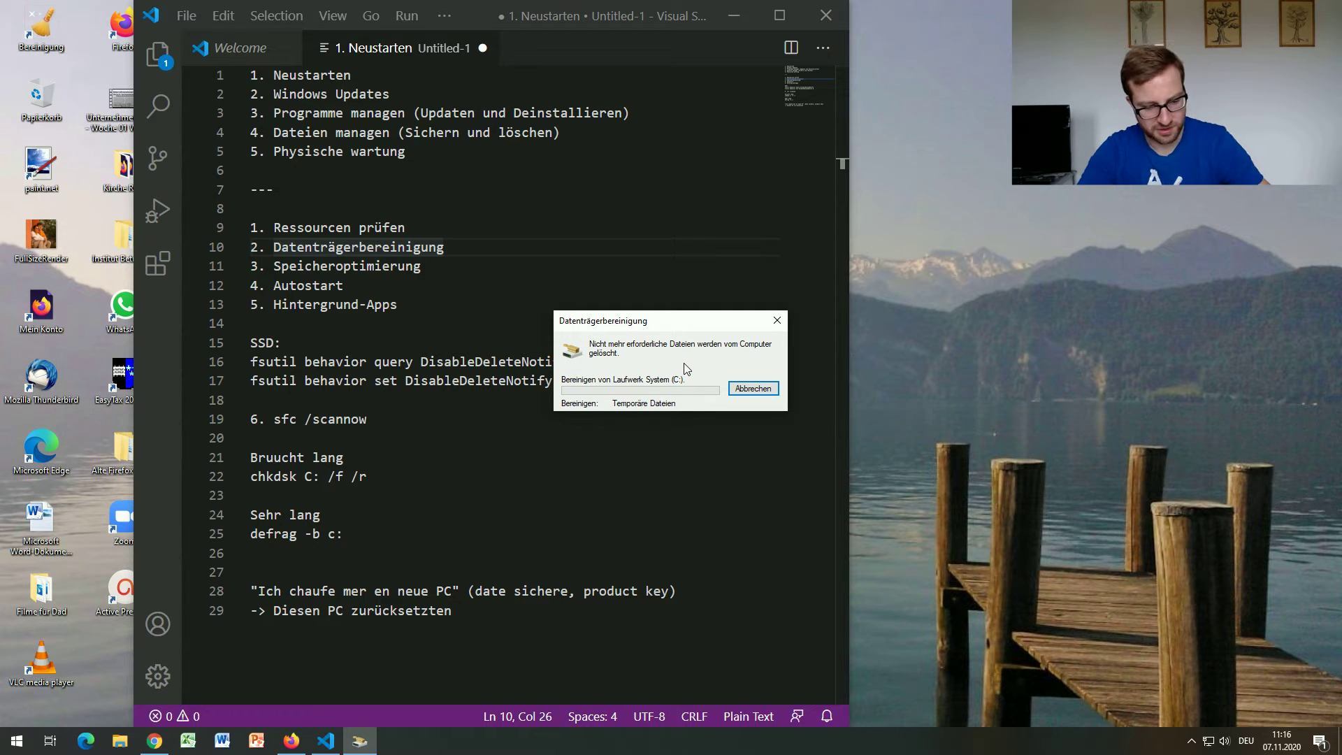
# Open the Downloads folder in File Explorer, select all its files and delete them
pyautogui.click(120, 740)
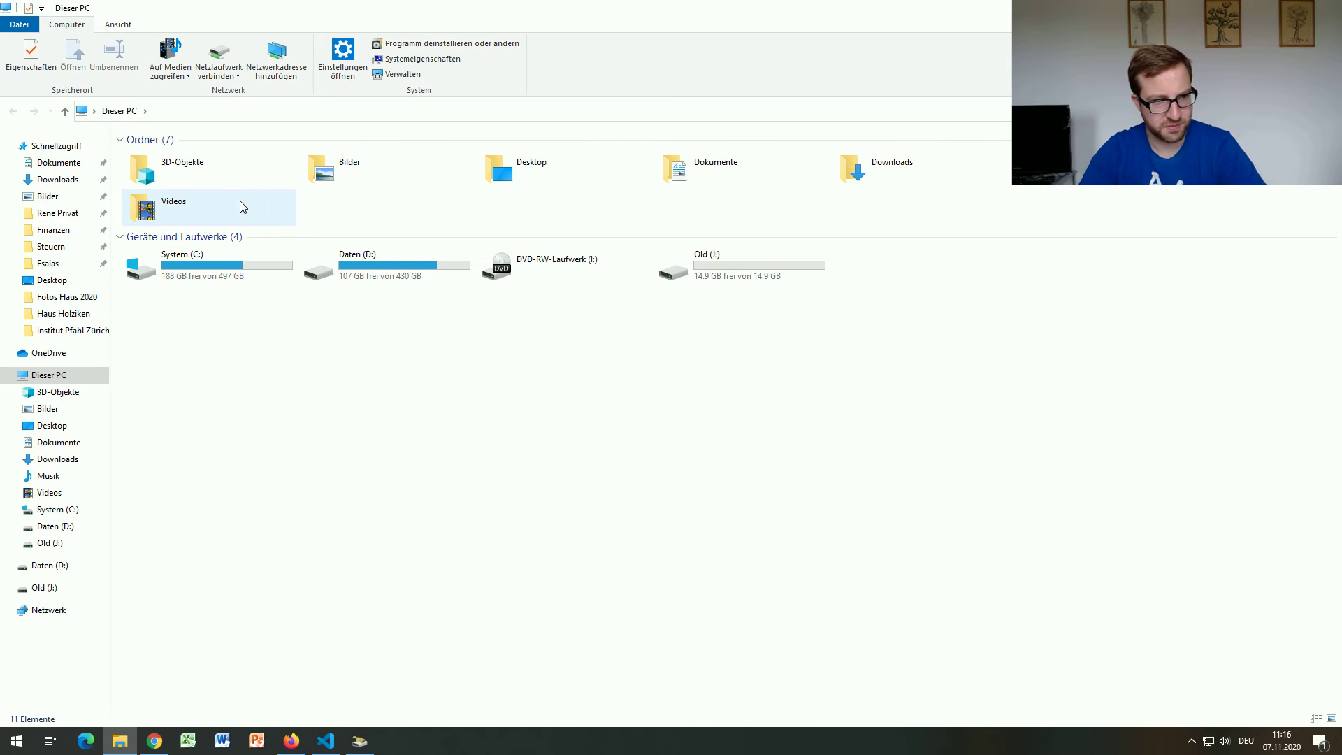
pyautogui.click(33, 183)
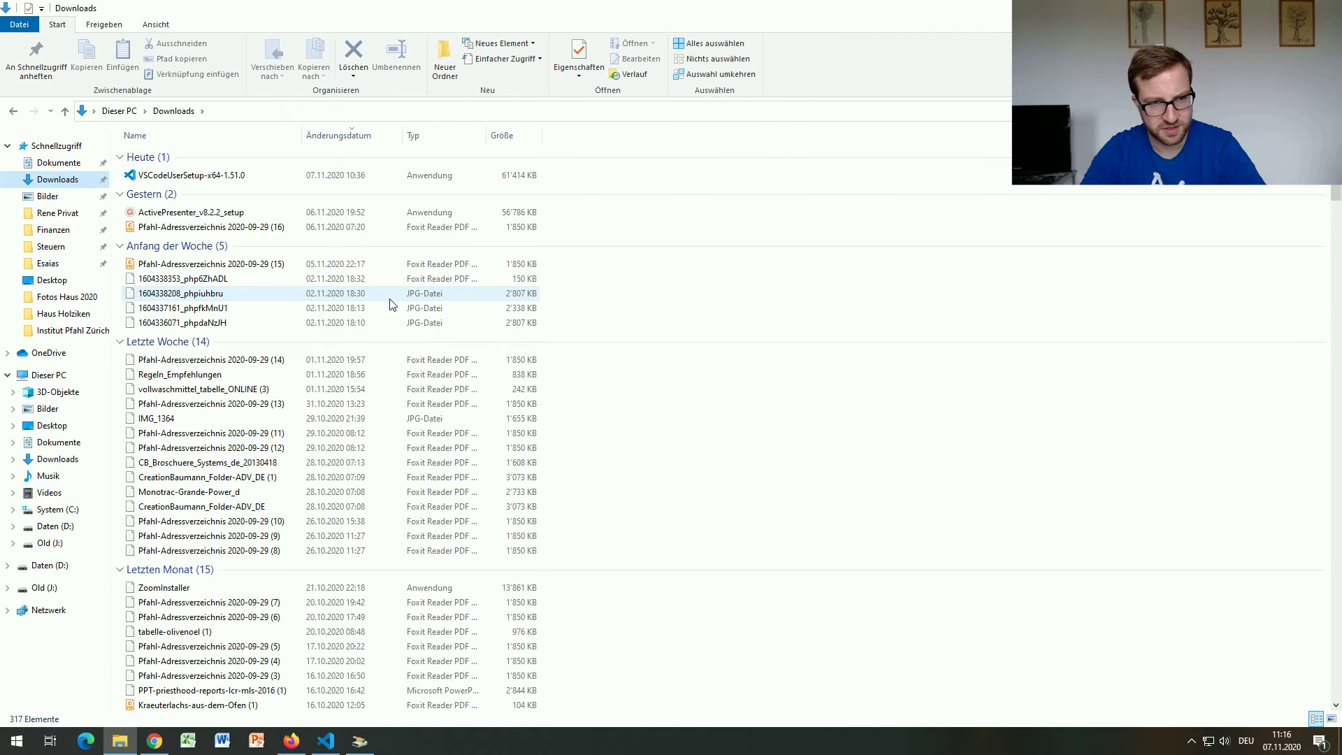
pyautogui.click(362, 308)
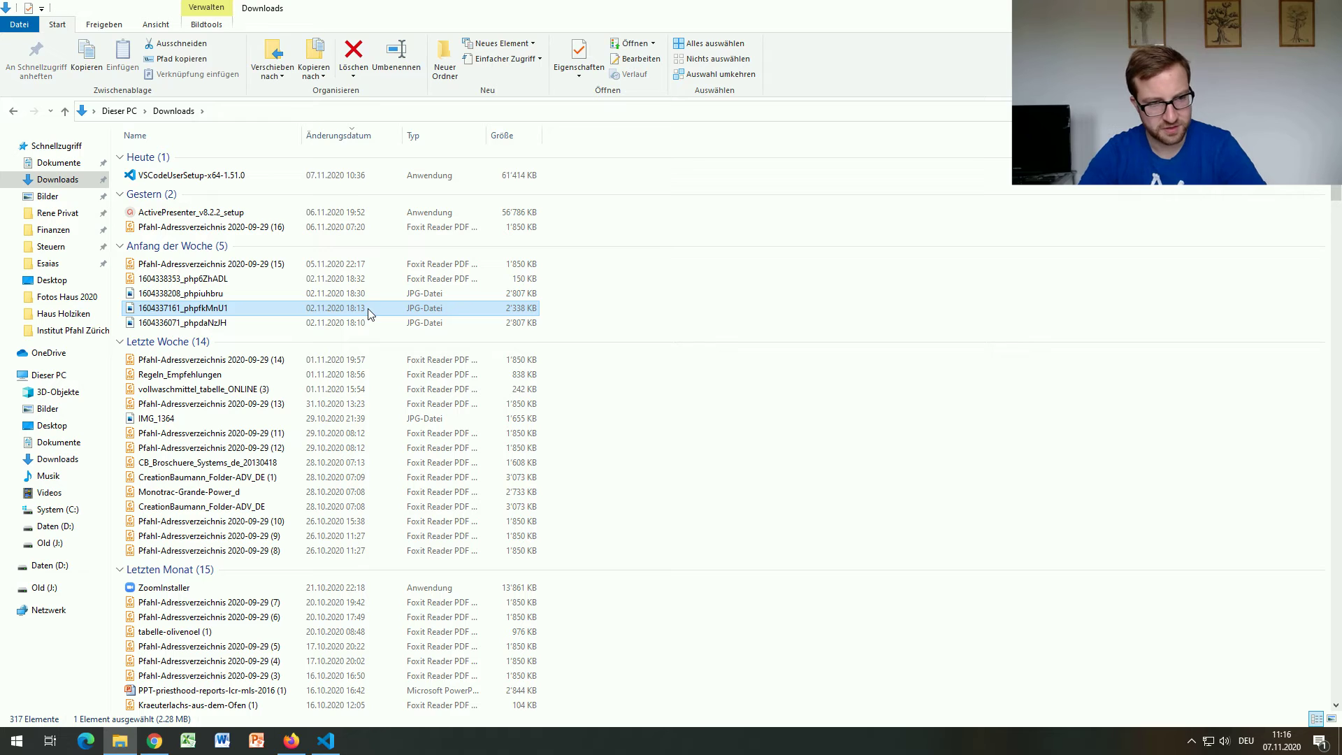
pyautogui.hotkey('ctrl', 'a')
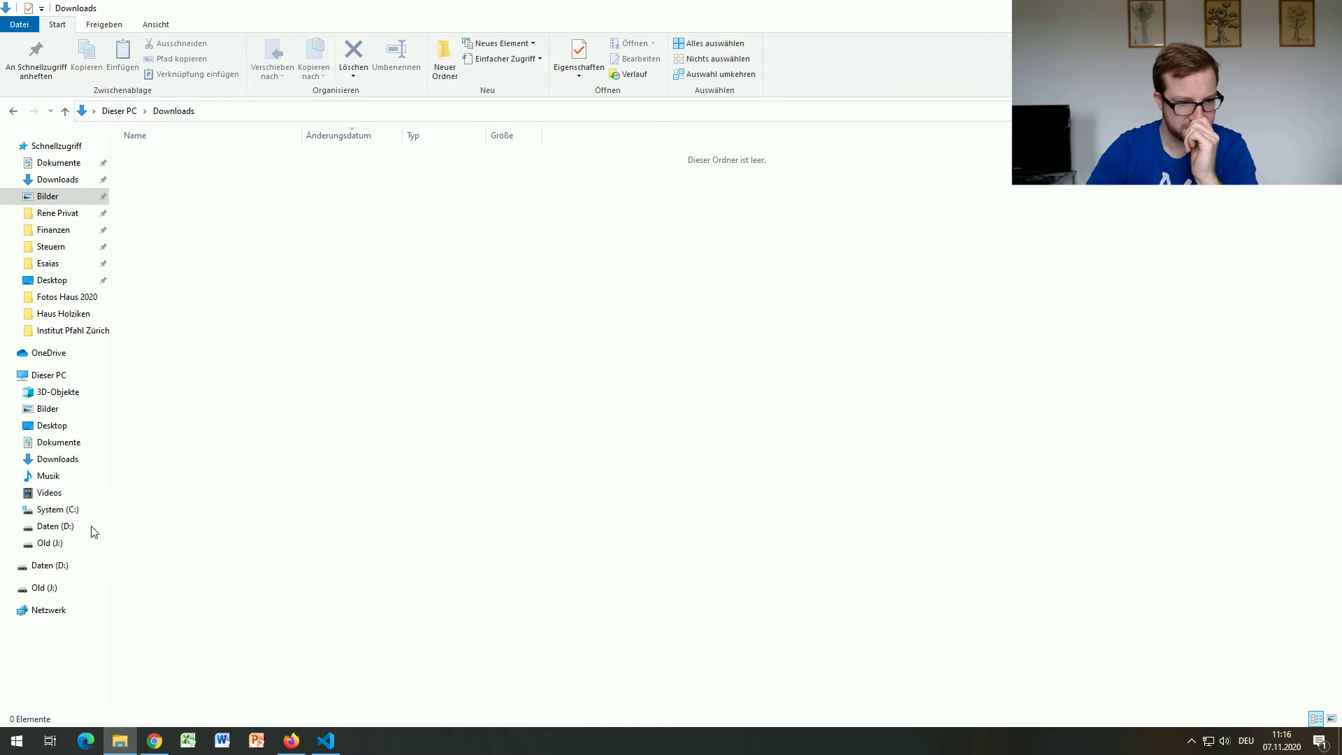
pyautogui.click(17, 740)
pyautogui.write('papi')
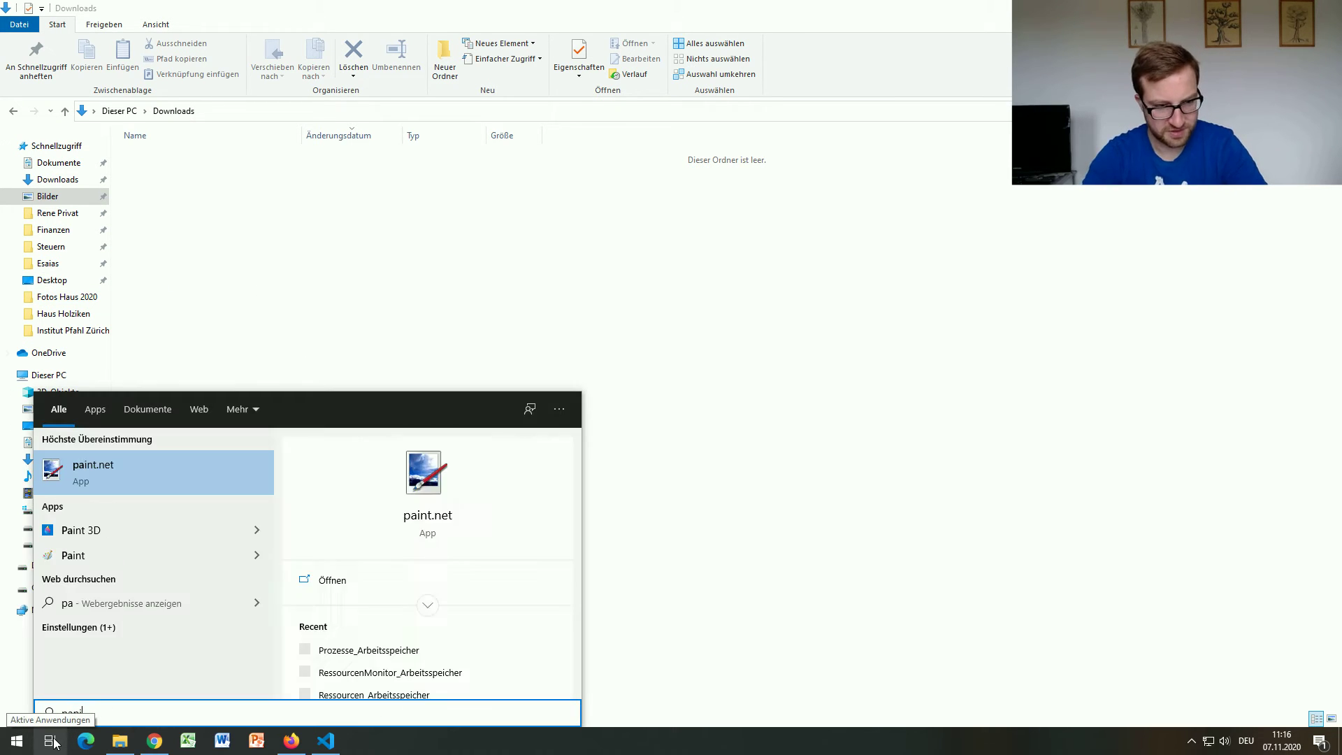
pyautogui.write('erkorb')
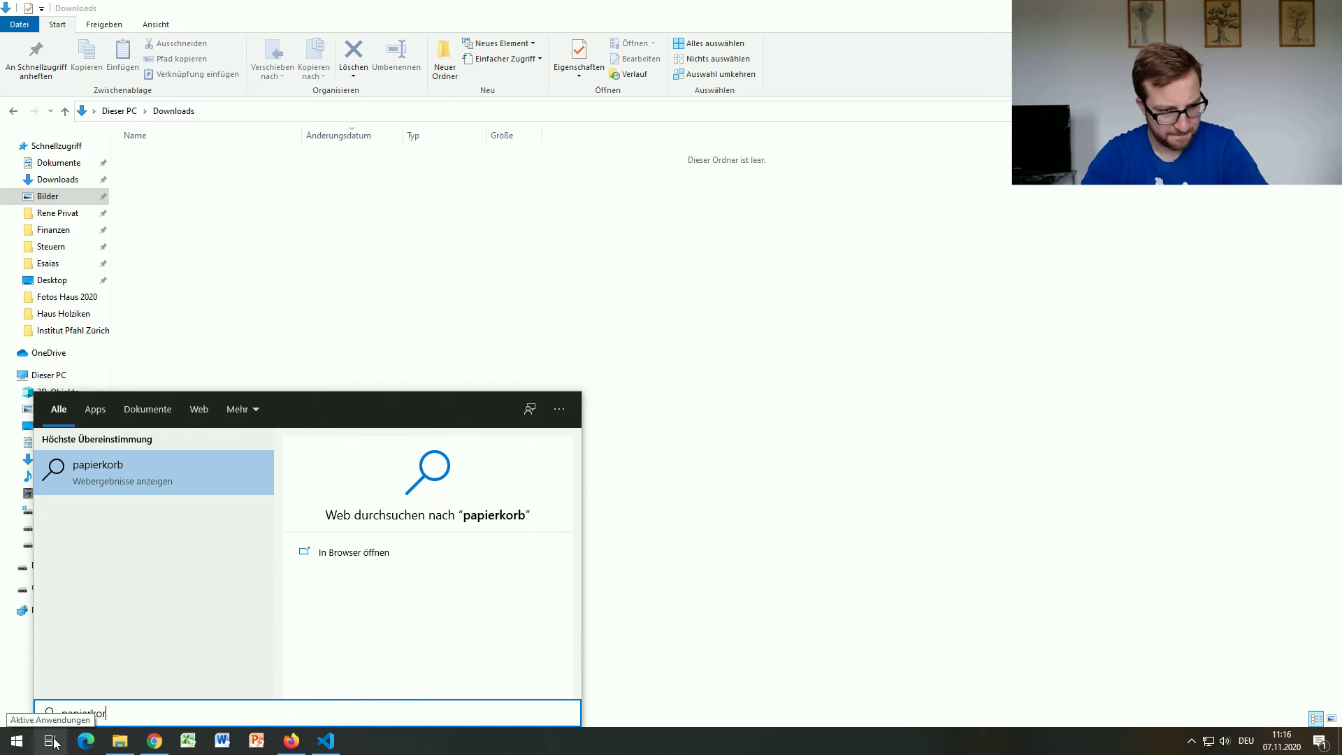
pyautogui.hotkey('ctrl', 'a')
pyautogui.press('BackSpace')
pyautogui.write('recy')
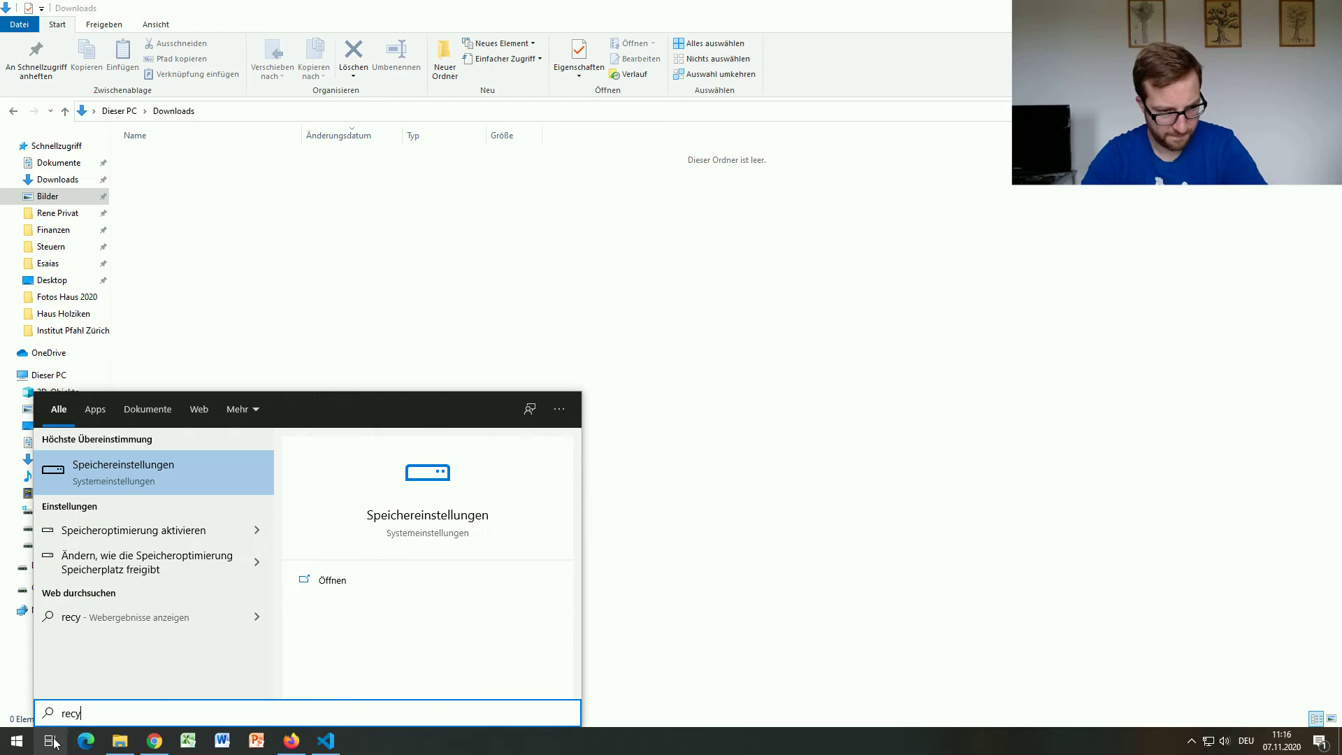
pyautogui.click(14, 745)
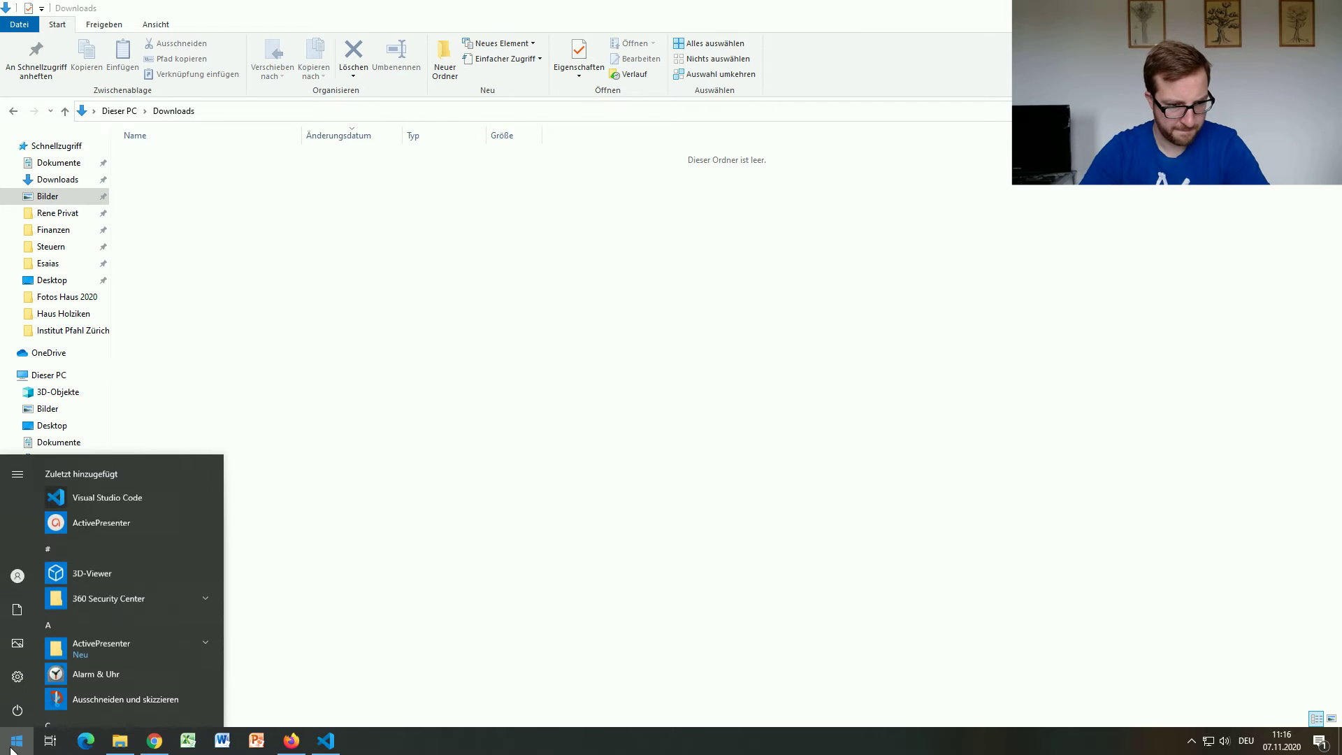
pyautogui.write('pa')
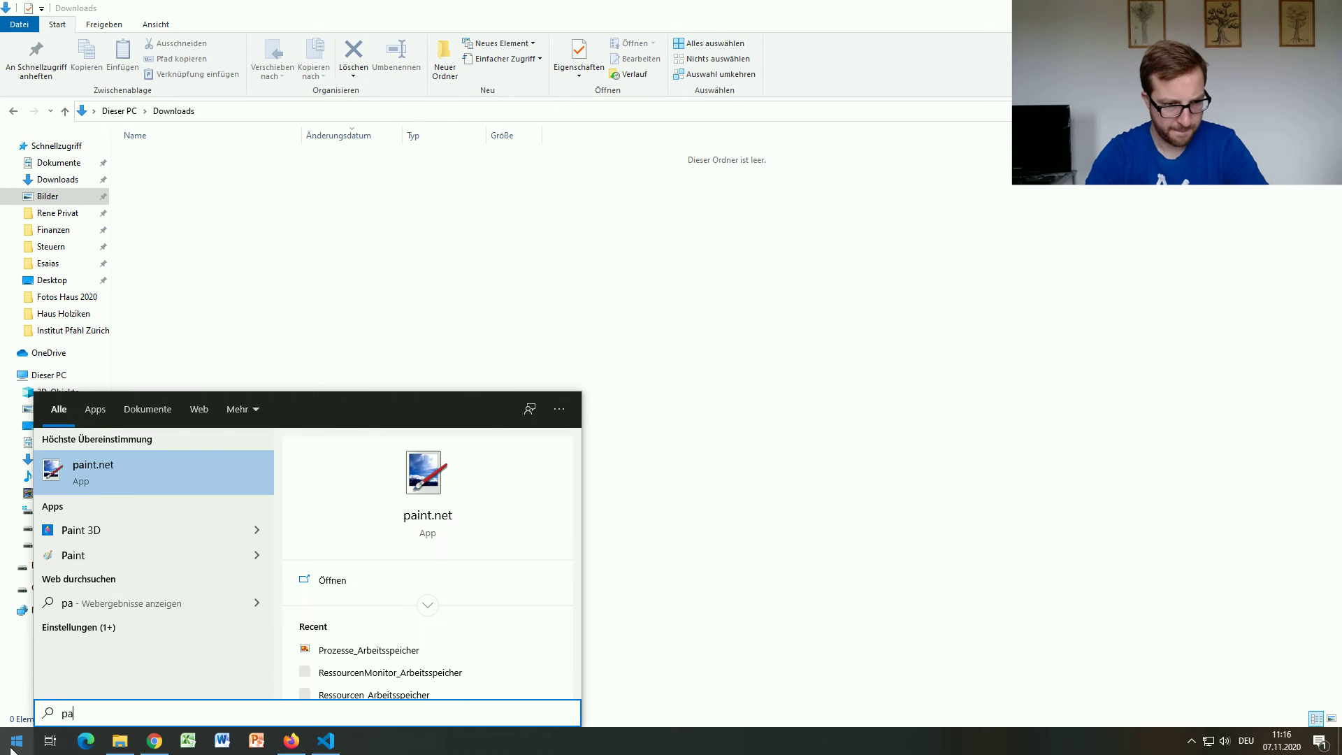
pyautogui.click(893, 434)
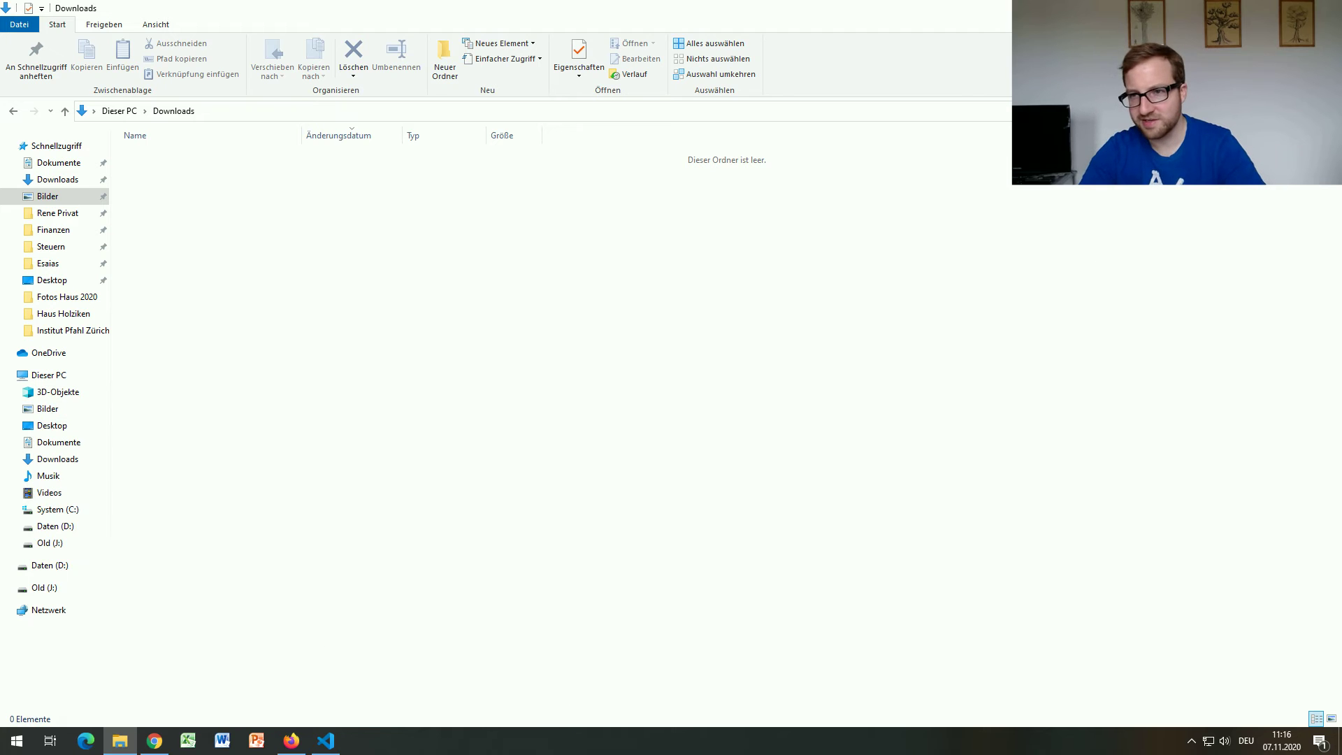
# Go to the Speicheroptimierung checklist item, open its settings by searching Windows for "speicherop" and switch Speicheroptimierung on
pyautogui.hotkey('alt', 'Tab')
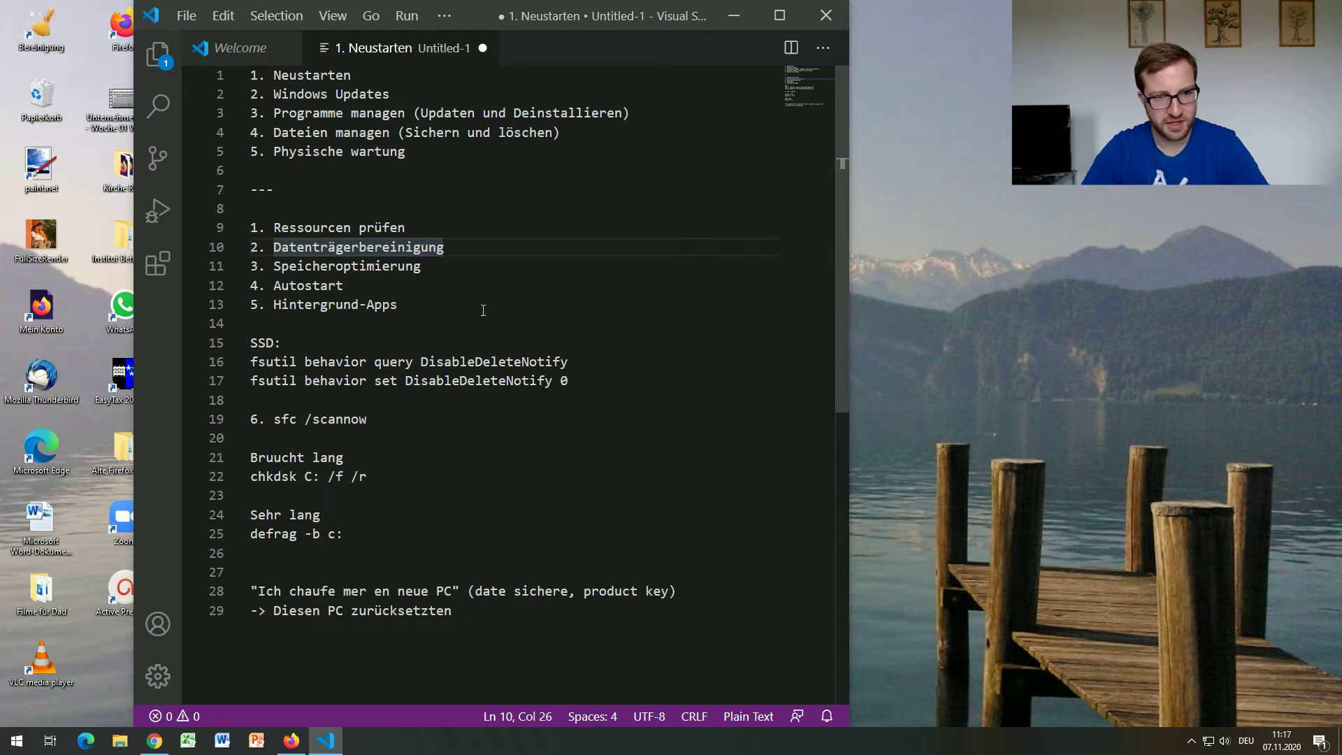
pyautogui.click(422, 265)
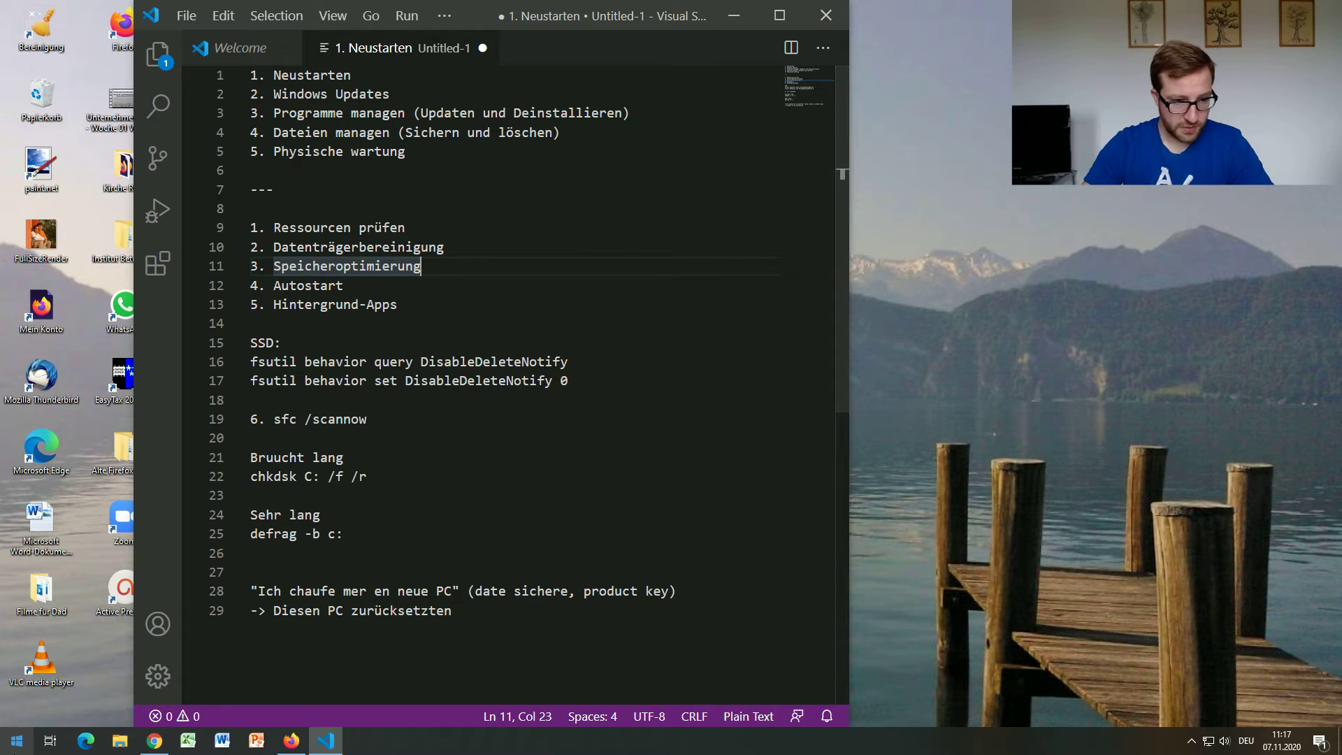
pyautogui.press('super')
pyautogui.write('speicherop')
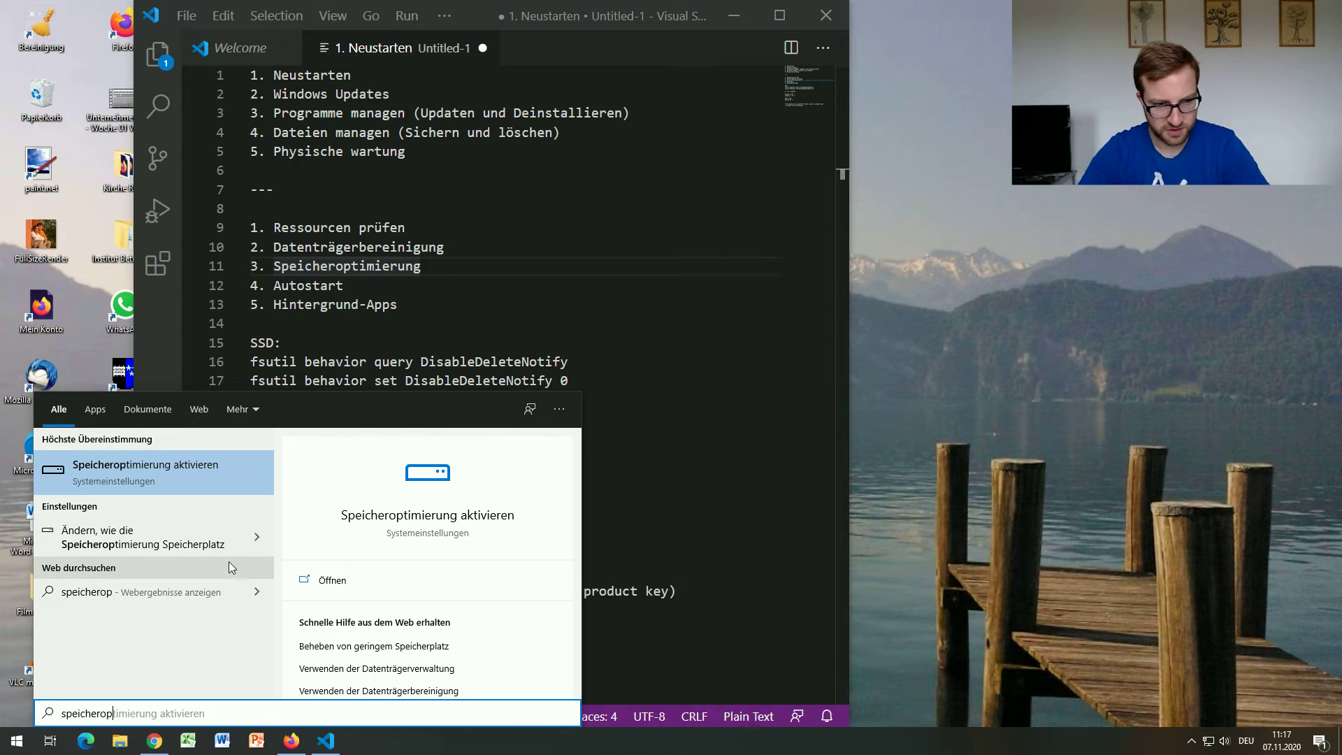
pyautogui.click(204, 492)
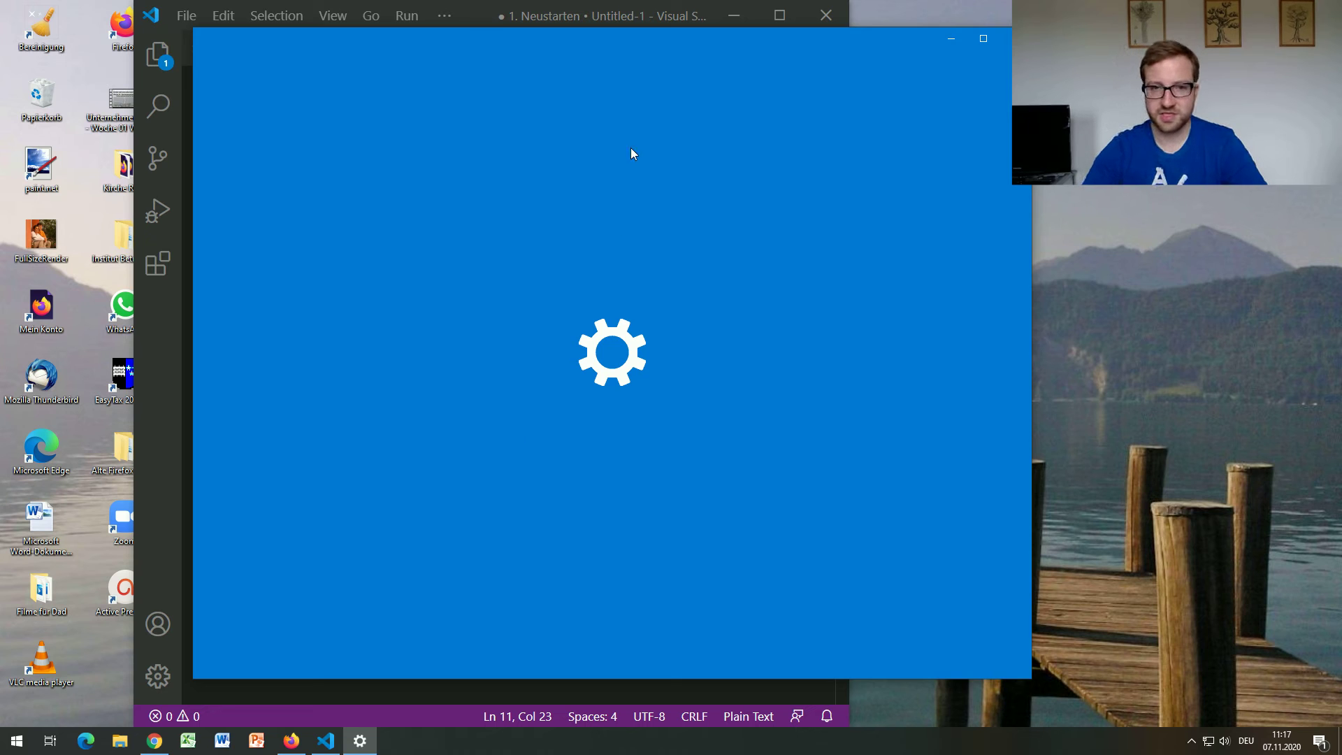
pyautogui.moveTo(693, 47); pyautogui.dragTo(805, 56)
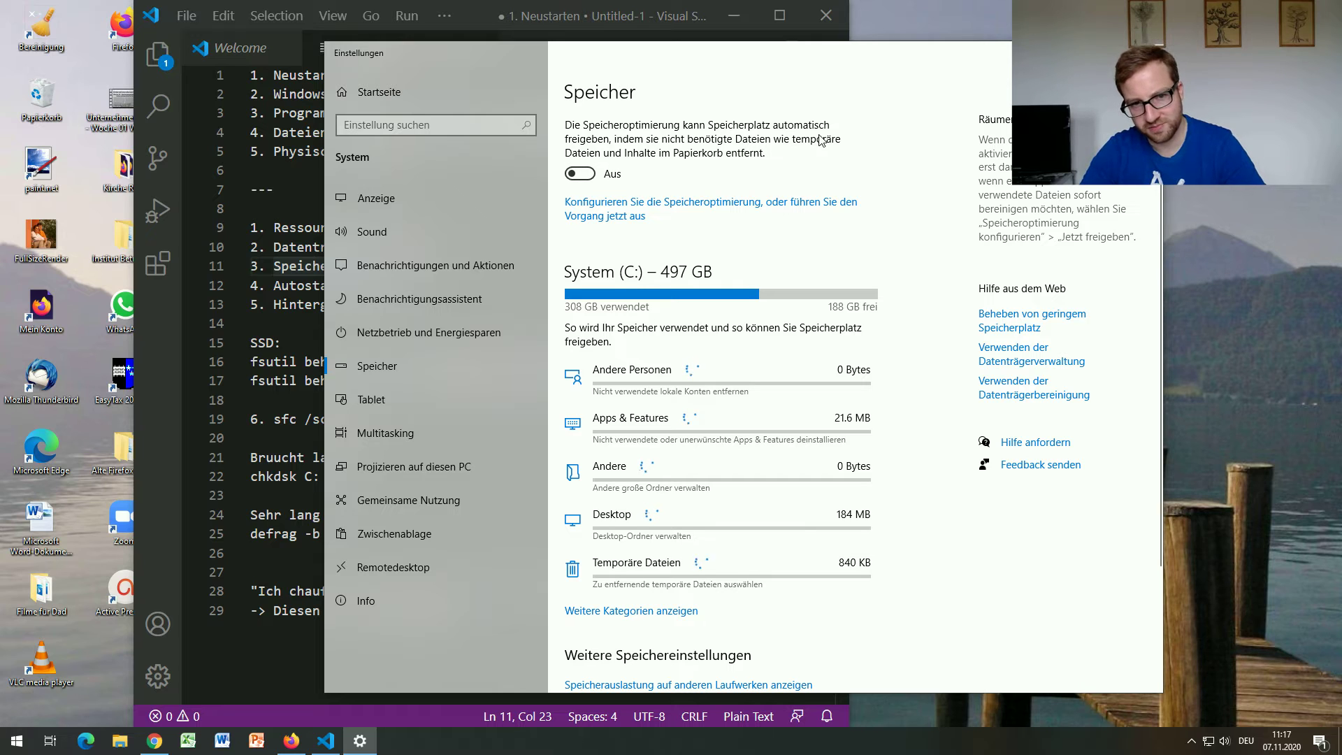
pyautogui.click(579, 174)
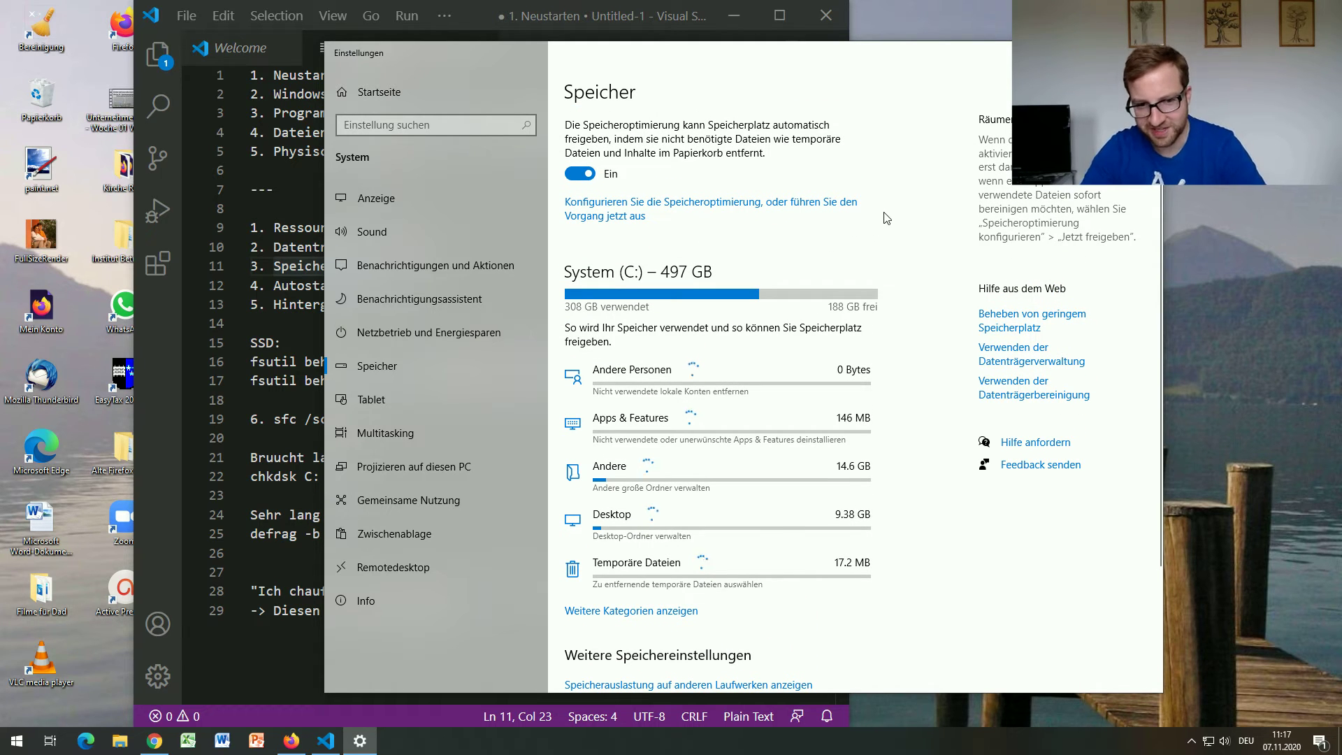
# Check the drives in Laufwerke optimieren, close the settings and go to the Autostart item in the checklist
pyautogui.scroll(-2, 885, 222)
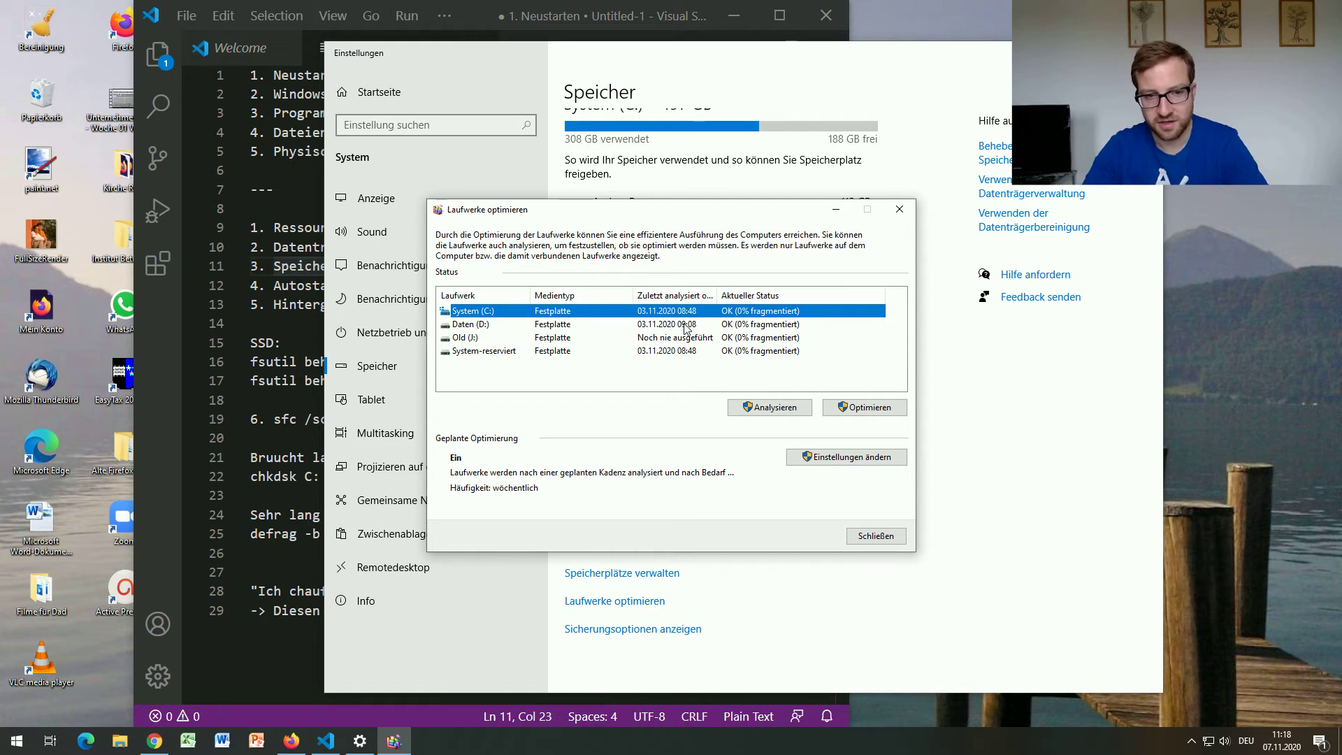
pyautogui.click(900, 209)
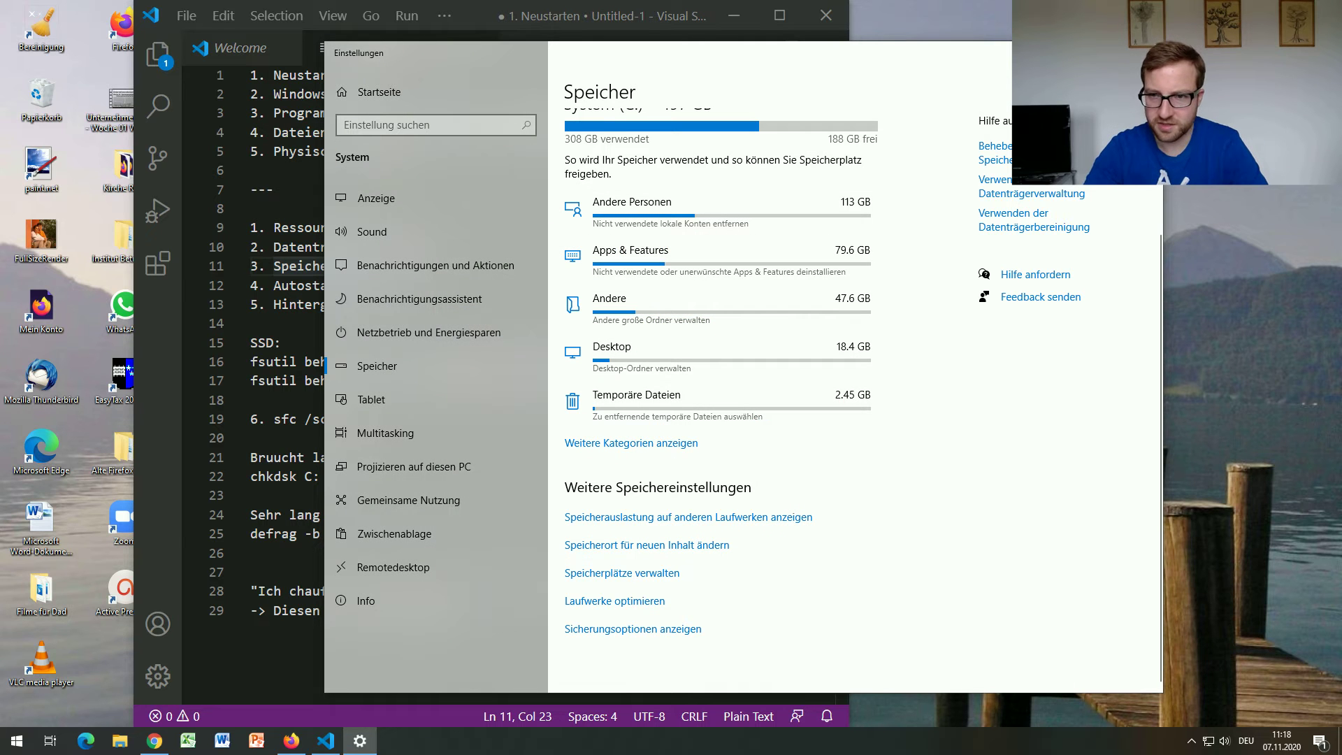
pyautogui.hotkey('alt', 'F4')
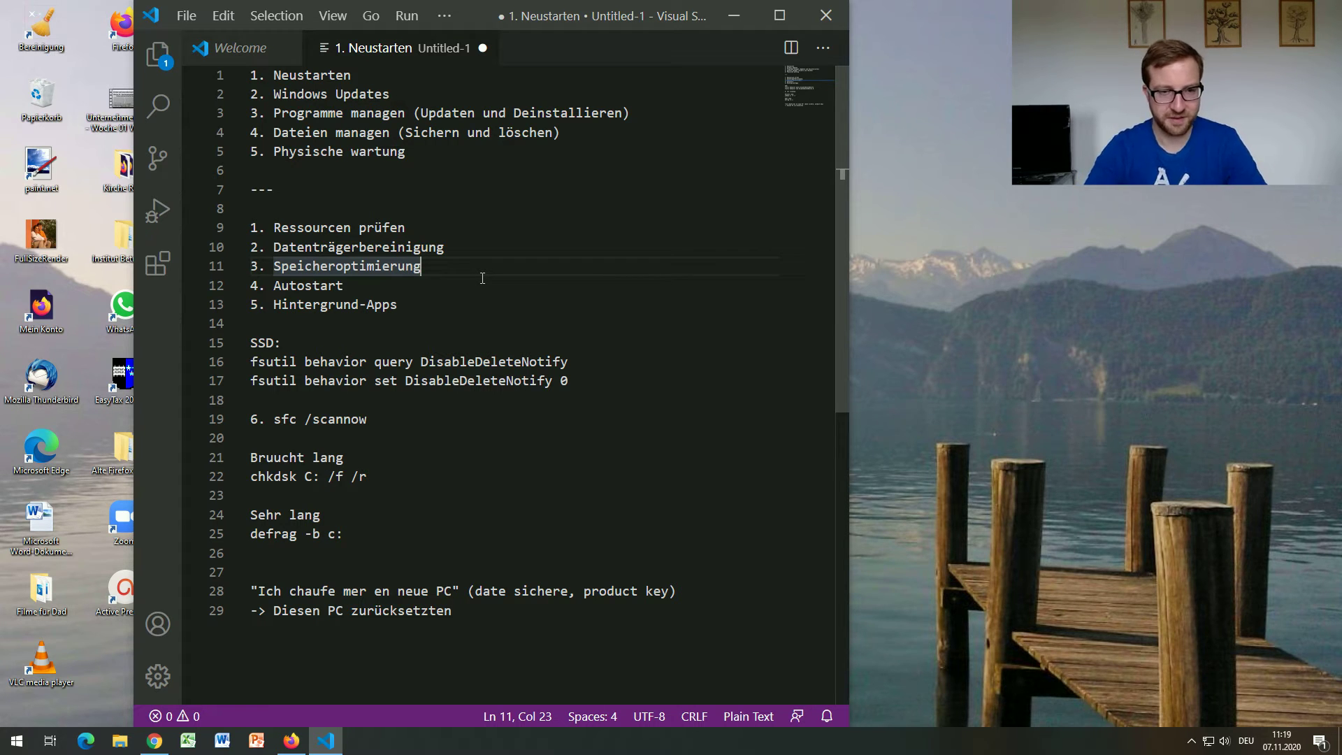
pyautogui.click(342, 287)
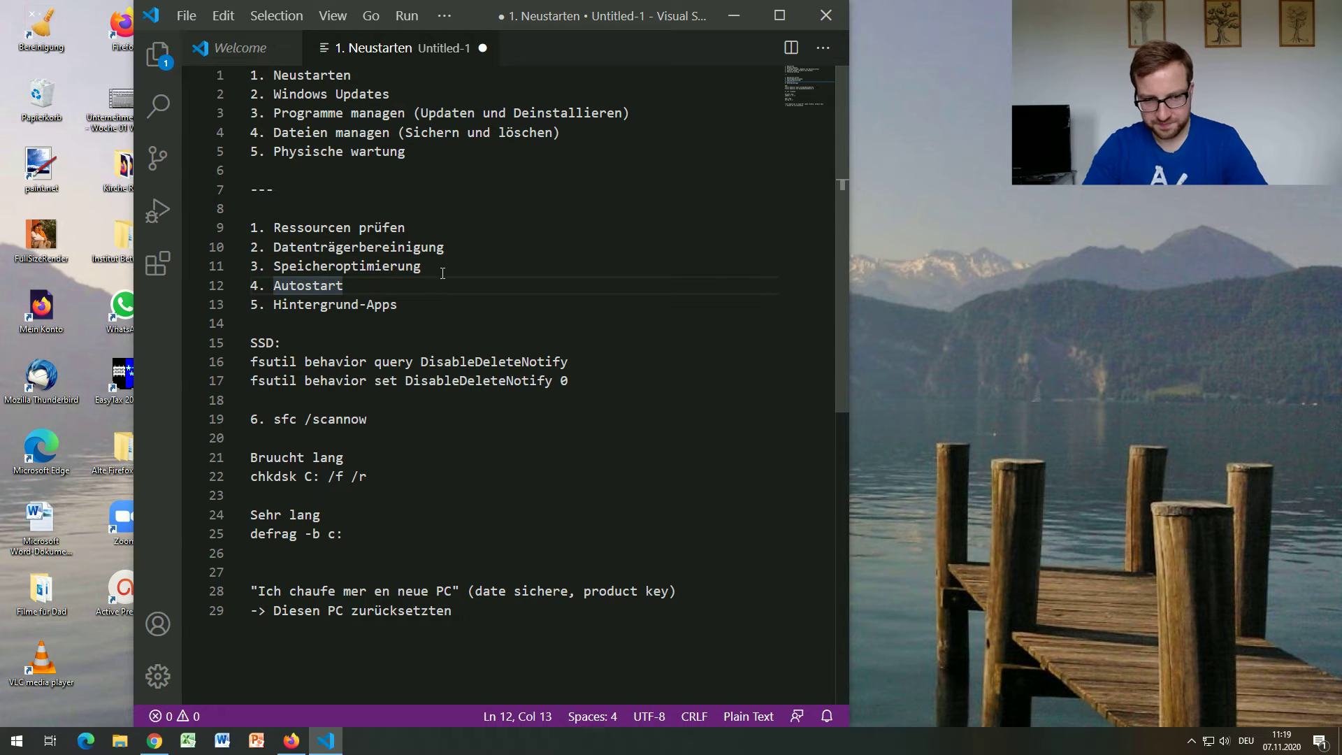
pyautogui.click(3, 749)
pyautogui.write('autostart')
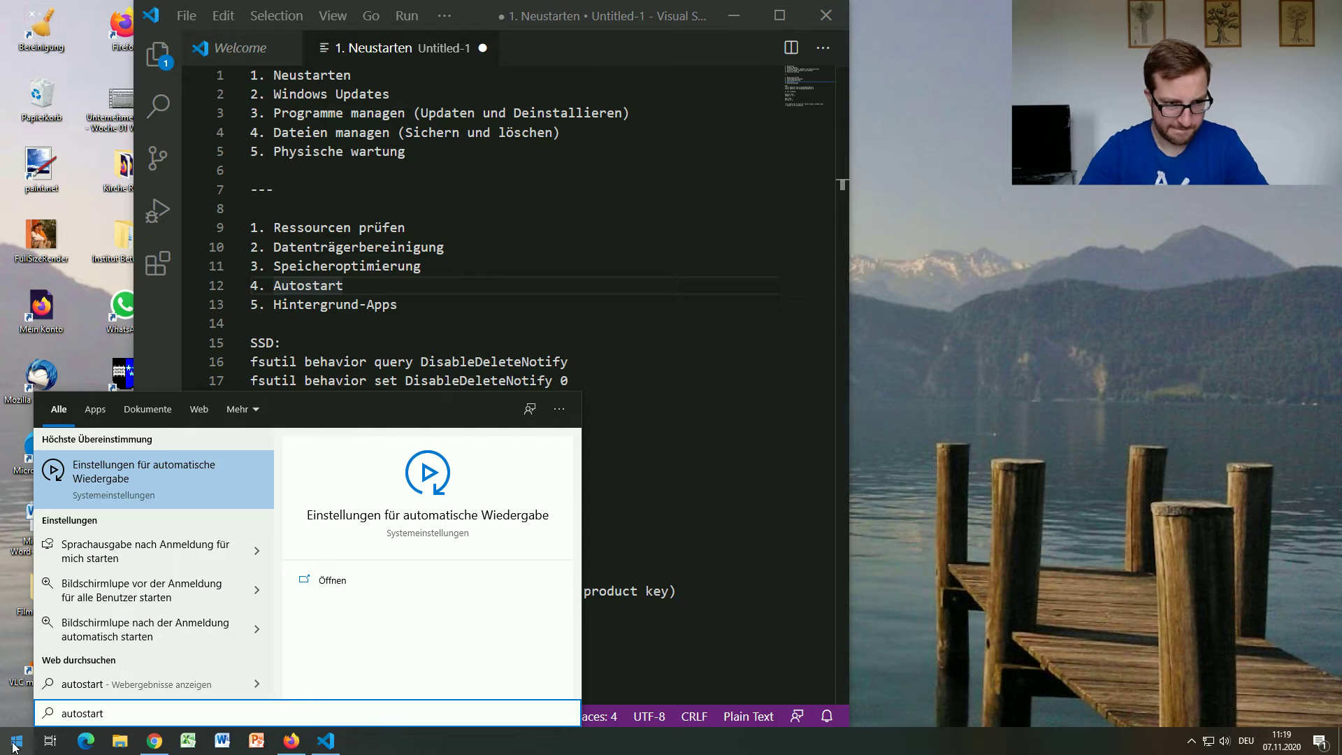
pyautogui.press('BackSpace')
pyautogui.press('BackSpace')
pyautogui.press('BackSpace')
pyautogui.press('BackSpace')
pyautogui.press('BackSpace')
pyautogui.press('BackSpace')
pyautogui.press('BackSpace')
pyautogui.press('BackSpace')
pyautogui.press('BackSpace')
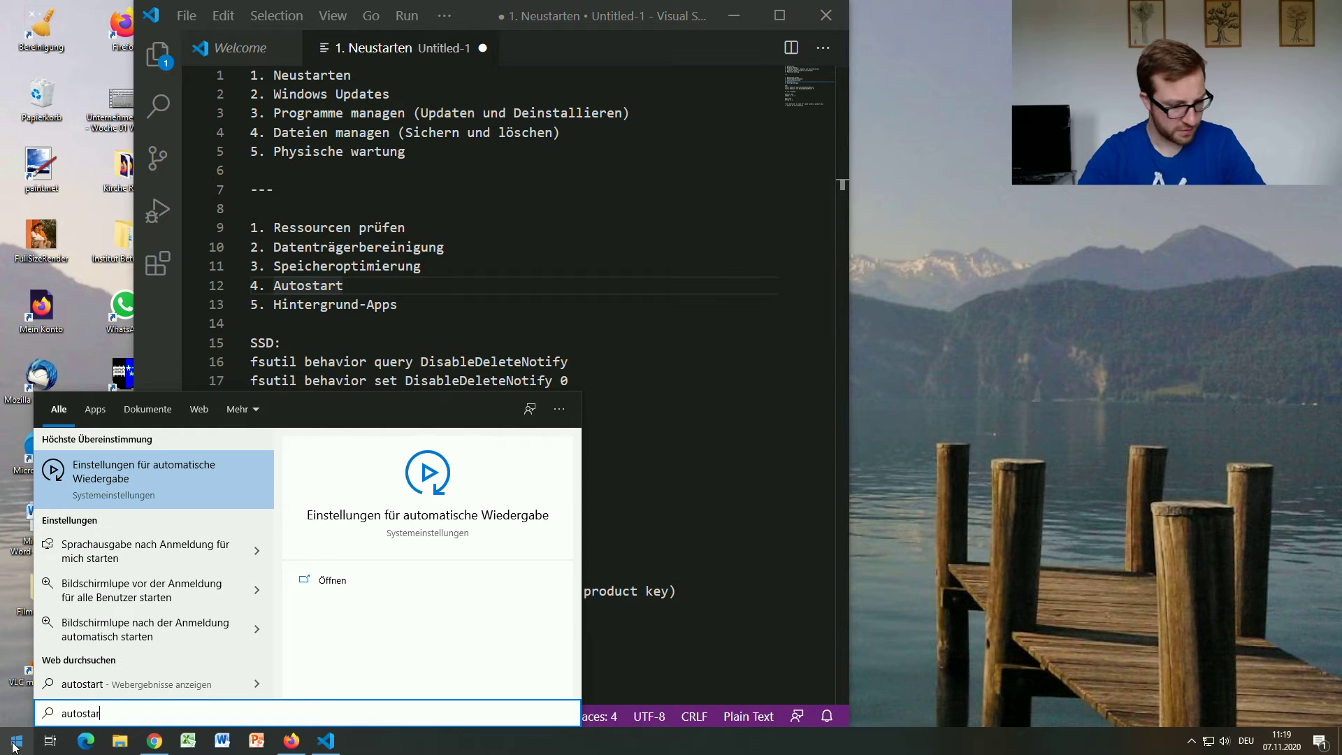
pyautogui.write('Auto')
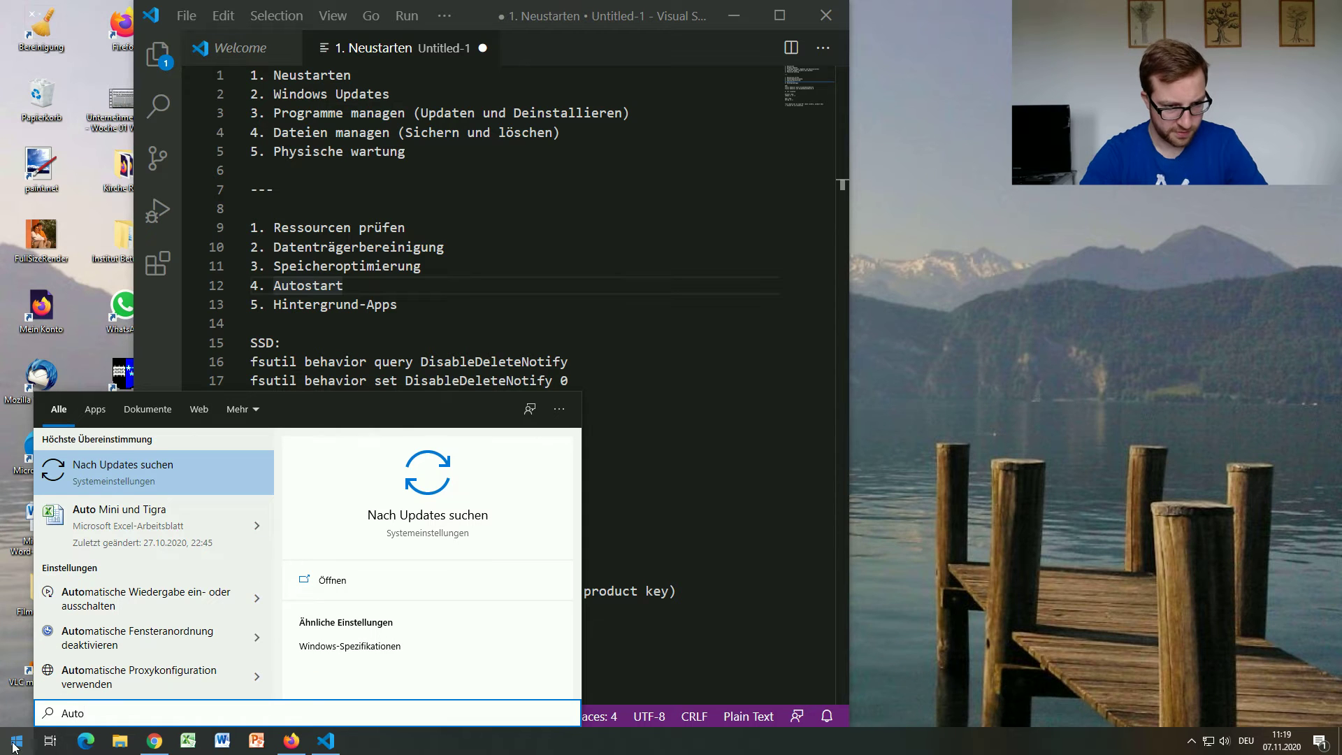
pyautogui.press('BackSpace')
pyautogui.press('BackSpace')
pyautogui.press('BackSpace')
pyautogui.press('BackSpace')
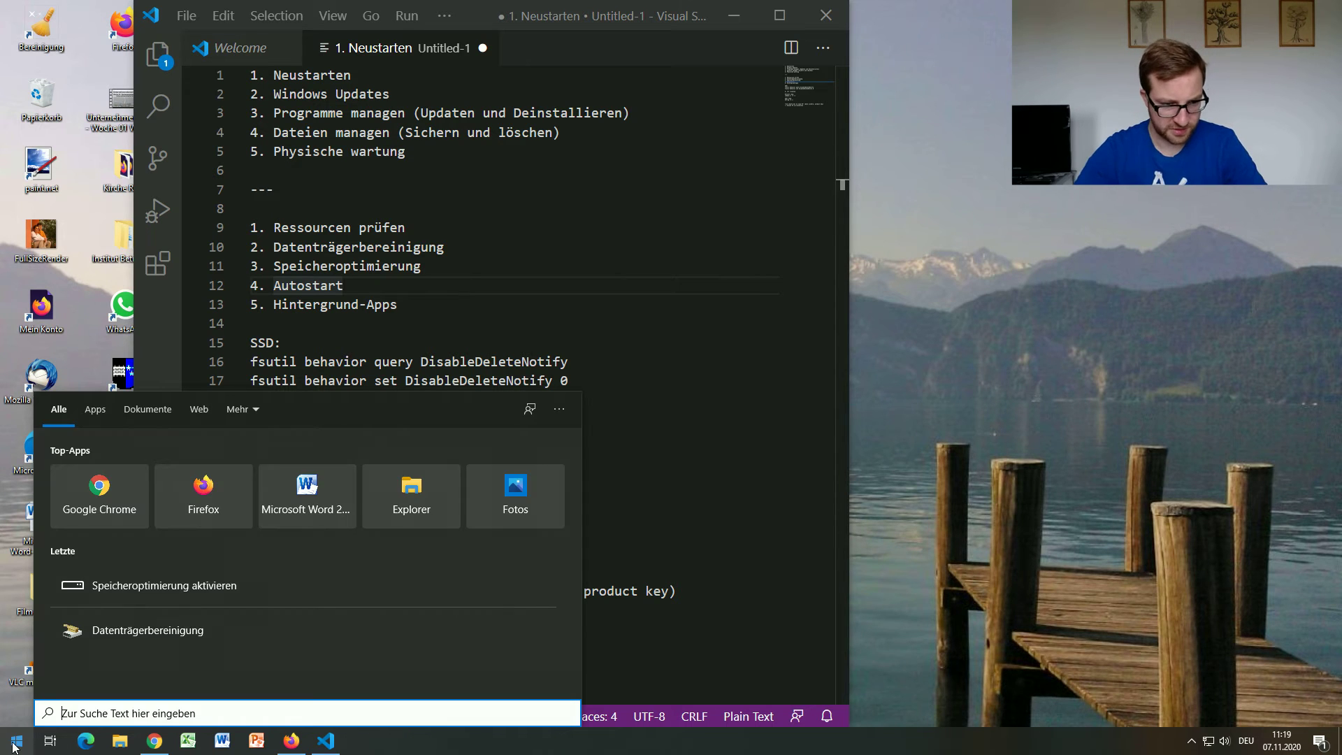
# Open Autostart in the Apps section of Einstellungen, switch off Skype and close the settings
pyautogui.click(15, 746)
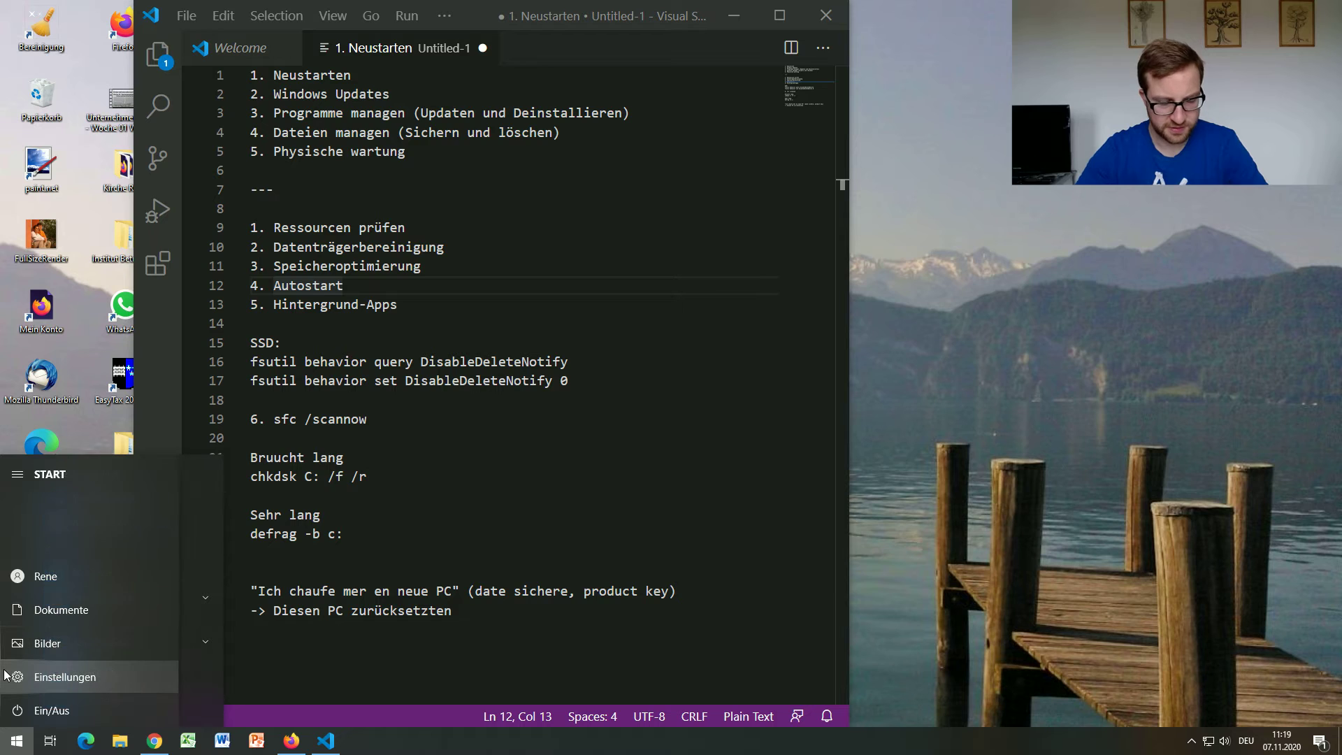
pyautogui.click(7, 676)
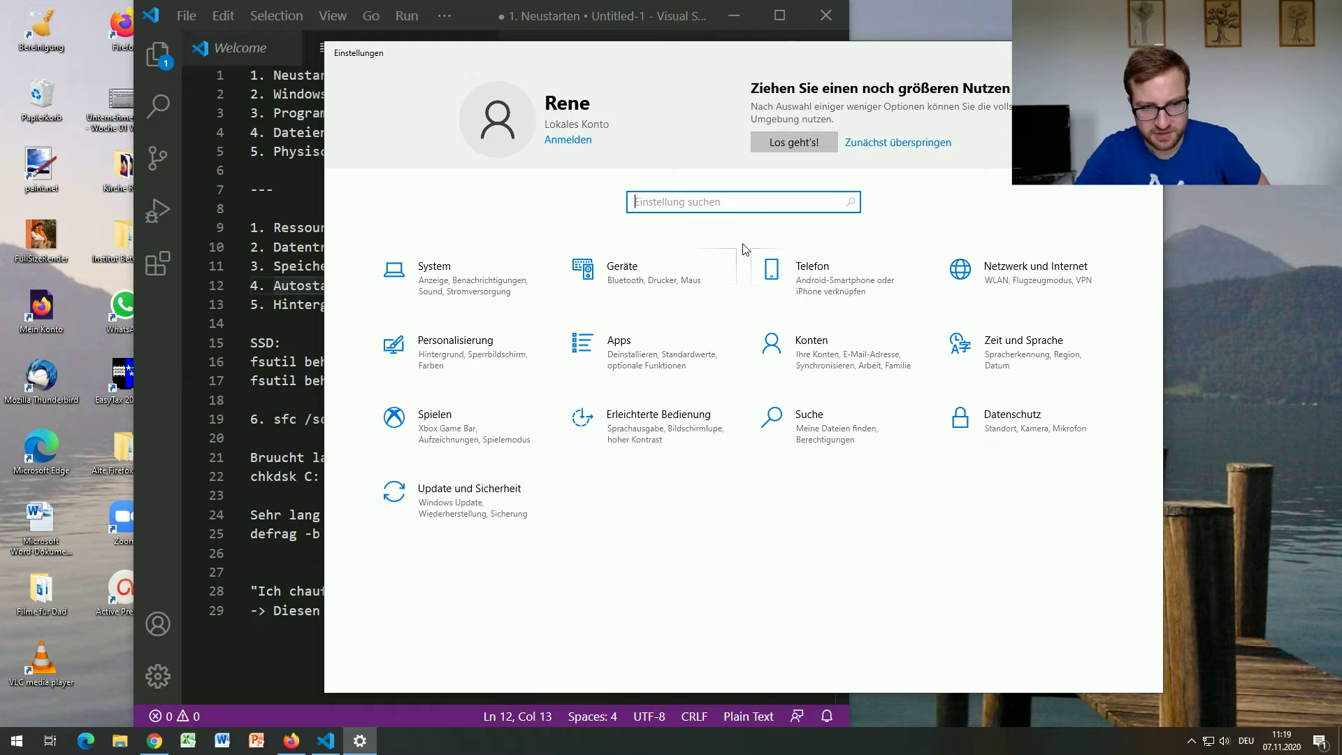
pyautogui.click(657, 360)
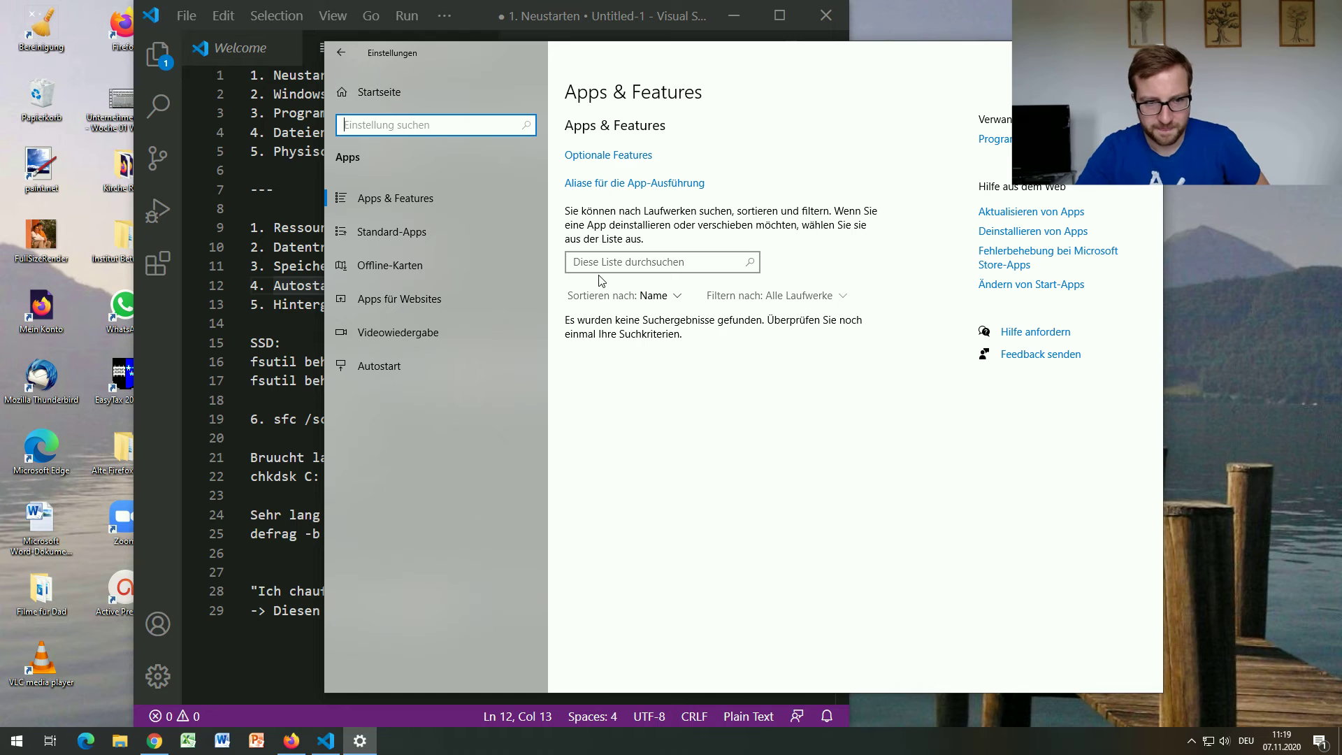
pyautogui.click(373, 368)
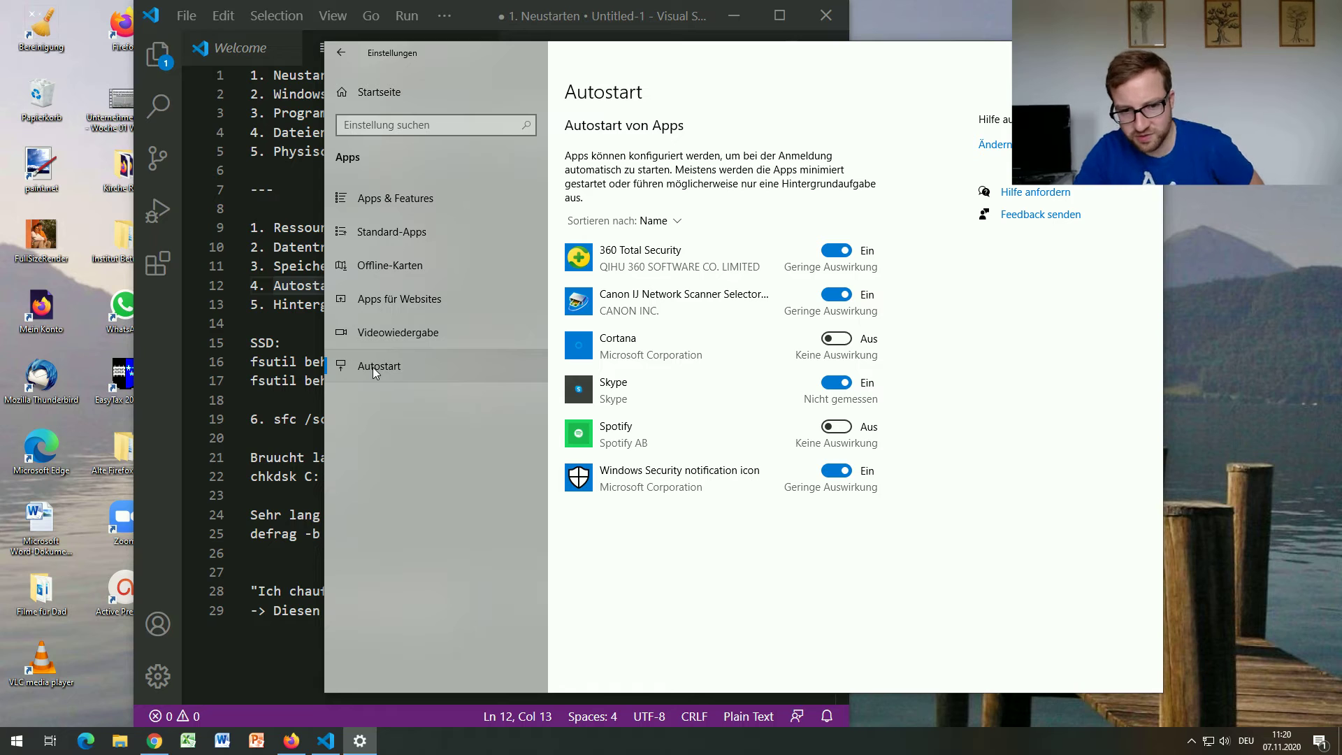
pyautogui.click(836, 383)
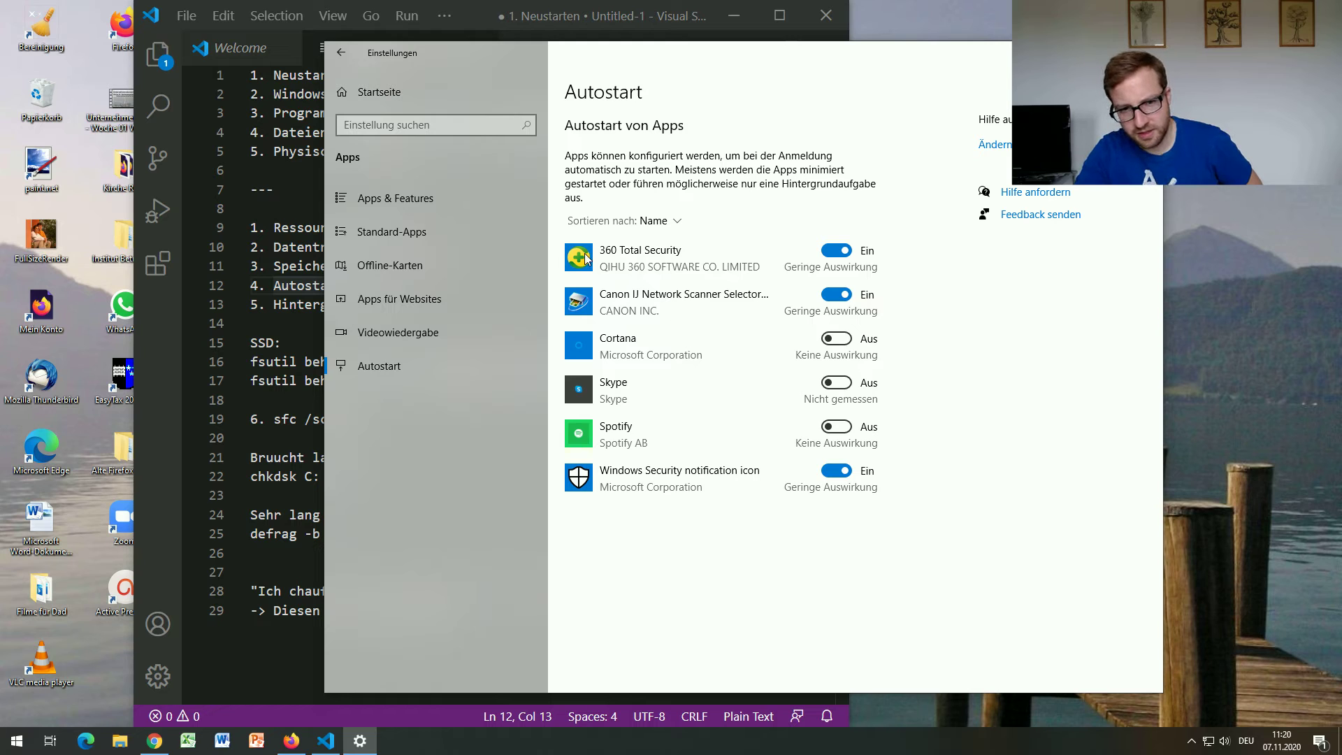
pyautogui.click(888, 278)
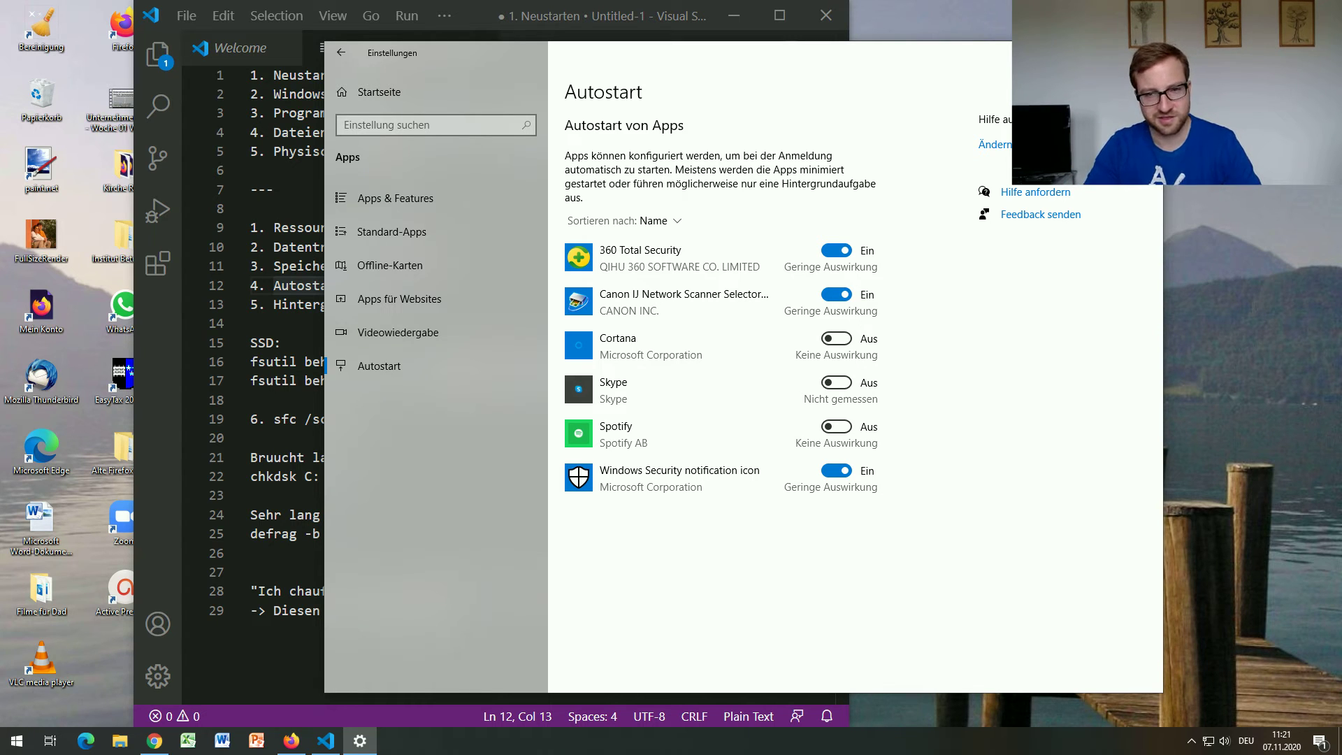
pyautogui.hotkey('alt', 'F4')
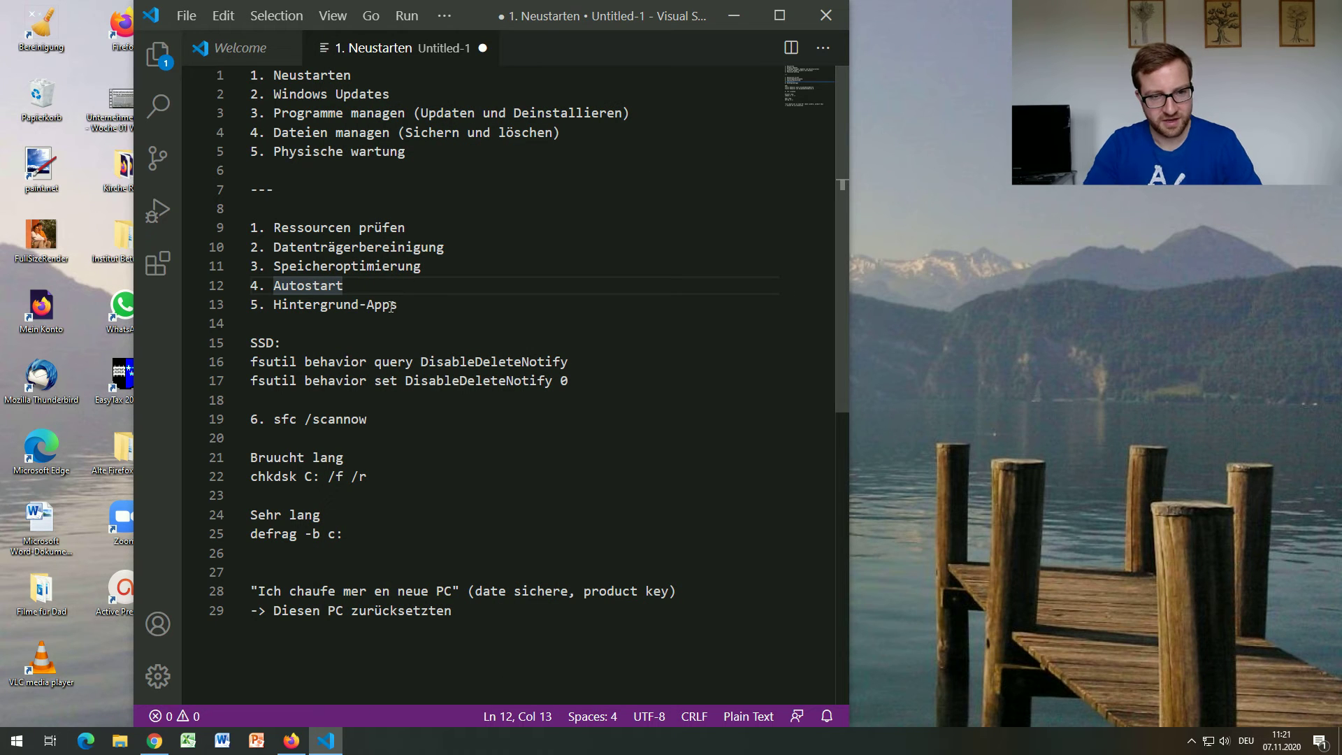
# Go to the Hintergrund-Apps item in the checklist and open the Hintergrund-Apps settings by searching Windows for "hintergrund"
pyautogui.click(393, 306)
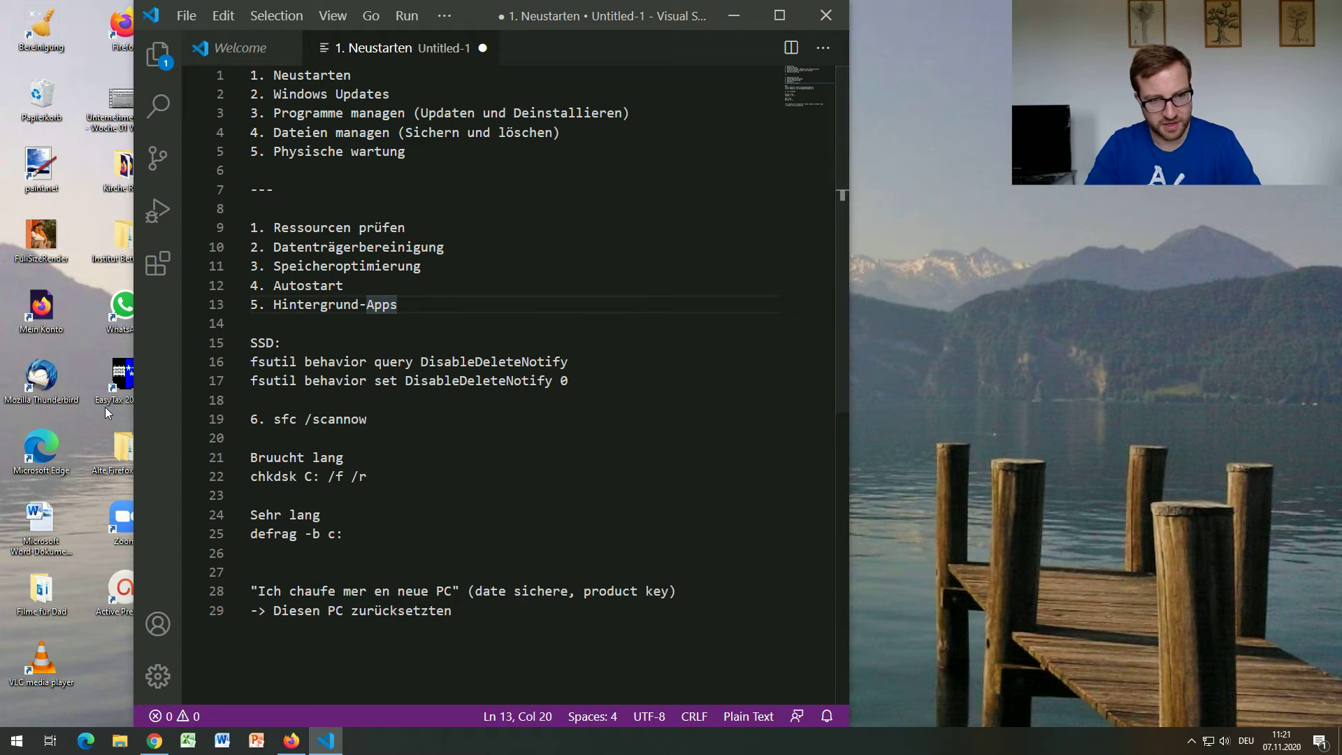
pyautogui.press('super')
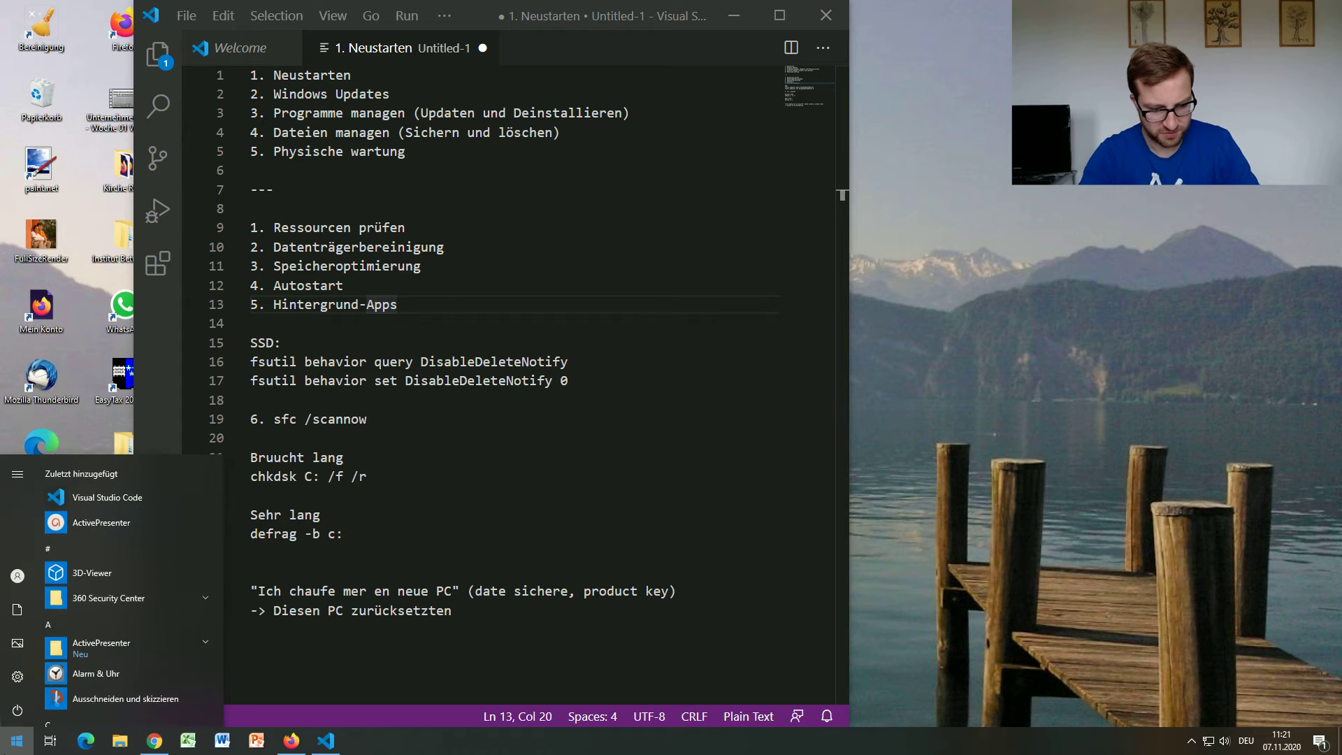
pyautogui.write('hintergrun')
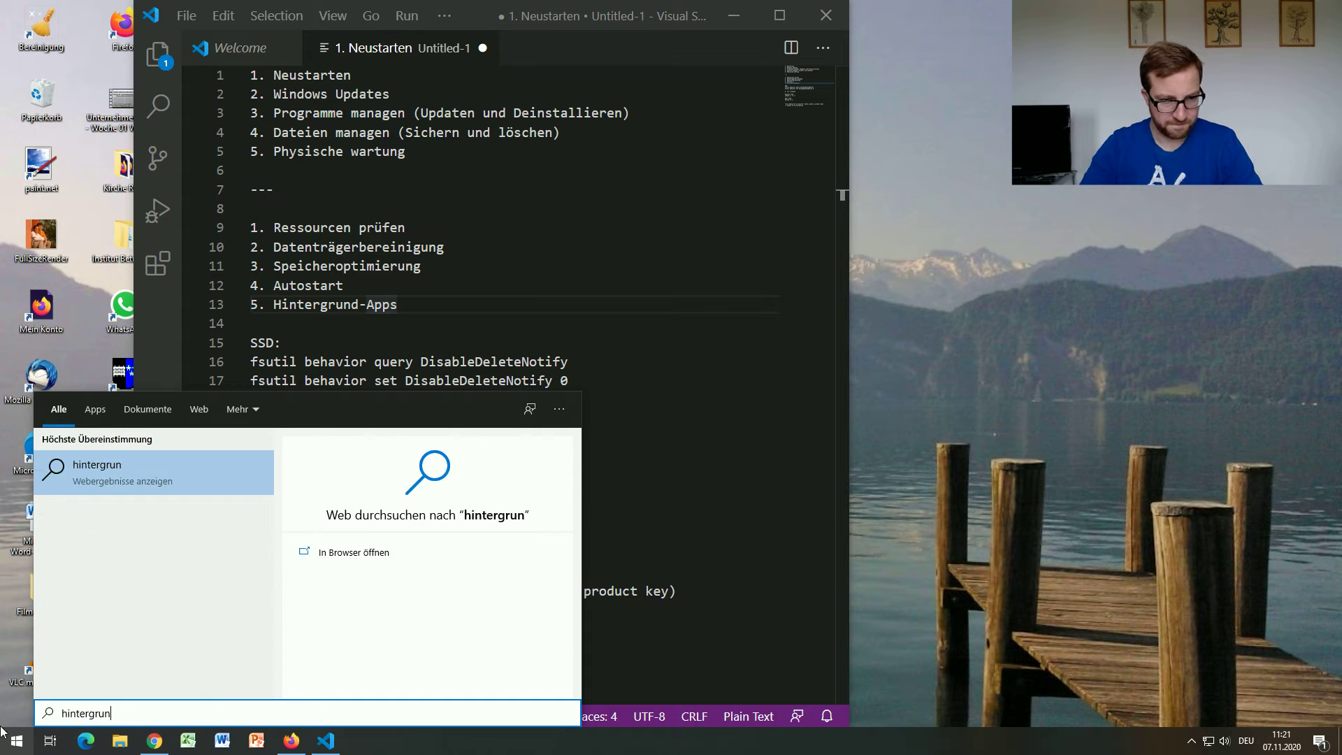
pyautogui.write('d')
pyautogui.click(151, 473)
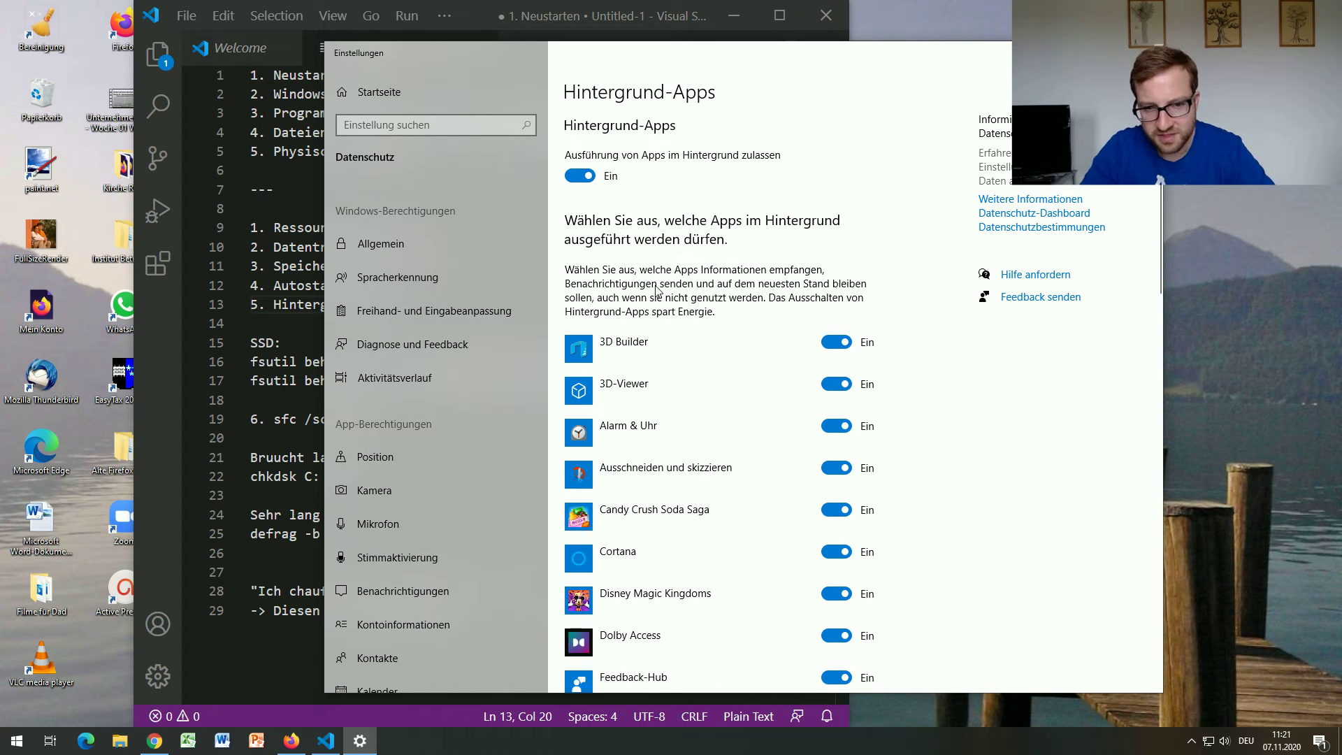
# Switch off background running for 3D Builder, 3D-Viewer, Ausschneiden und skizzieren, Candy Crush Soda Saga and Cortana
pyautogui.scroll(-3, 678, 315)
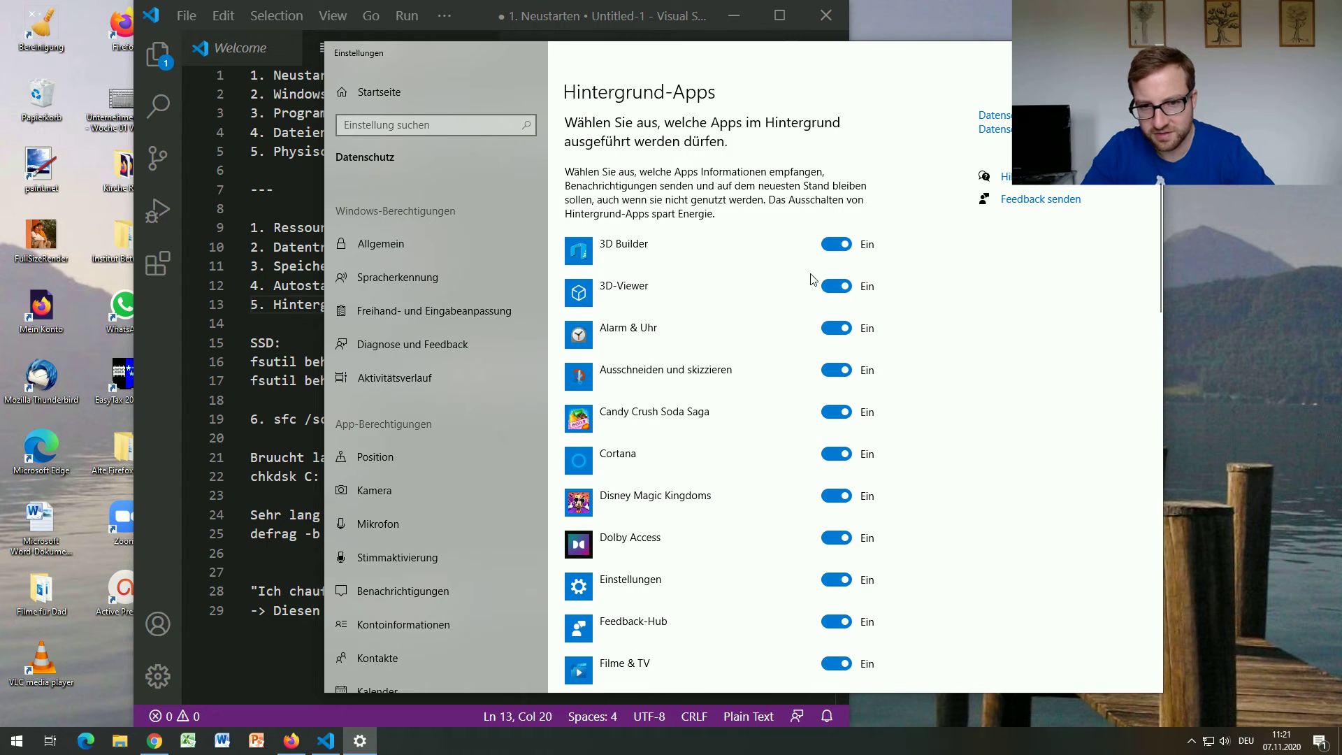
pyautogui.click(849, 249)
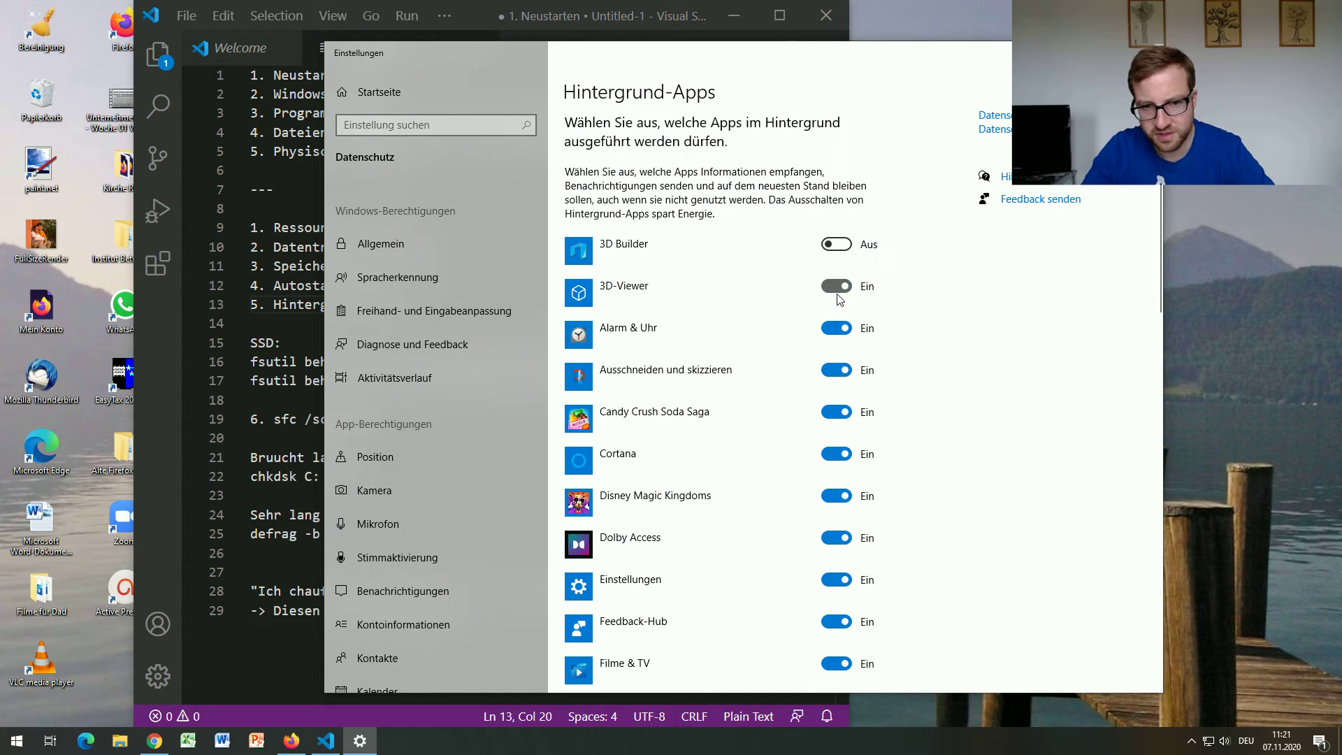
pyautogui.click(838, 292)
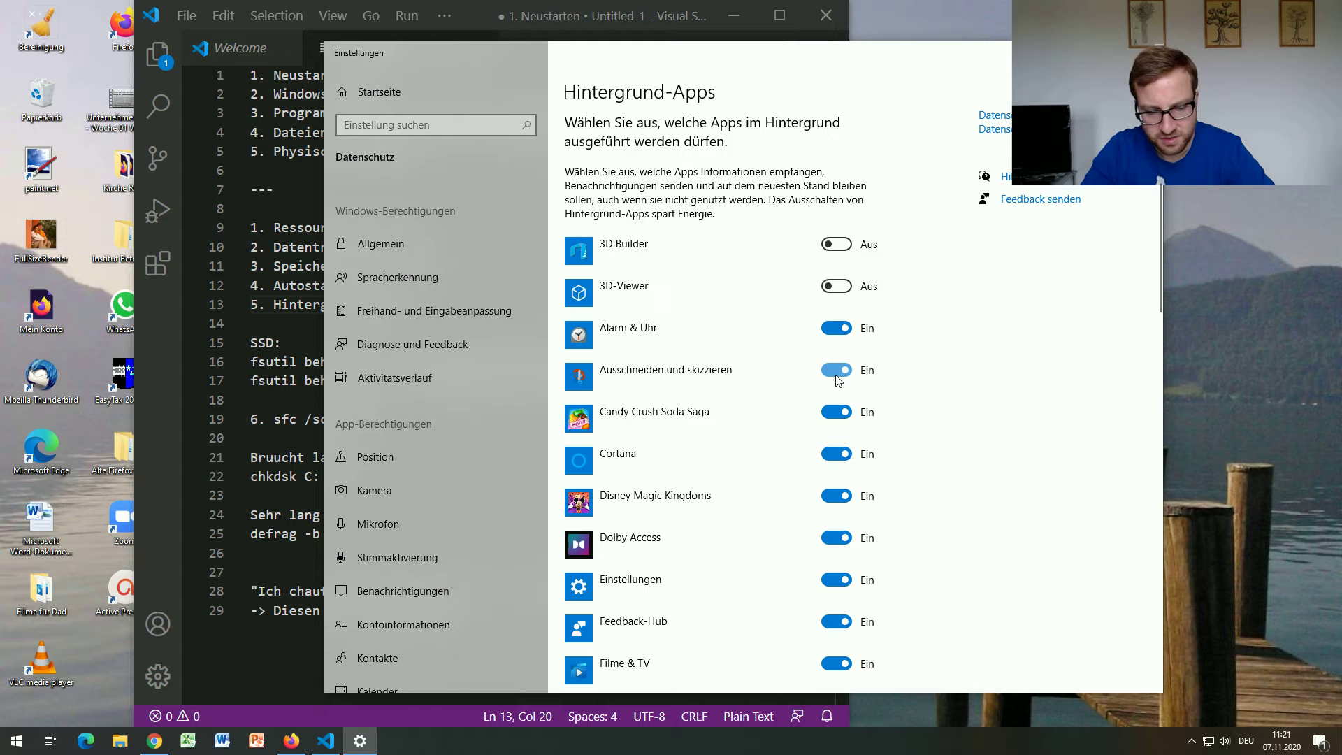
pyautogui.click(837, 375)
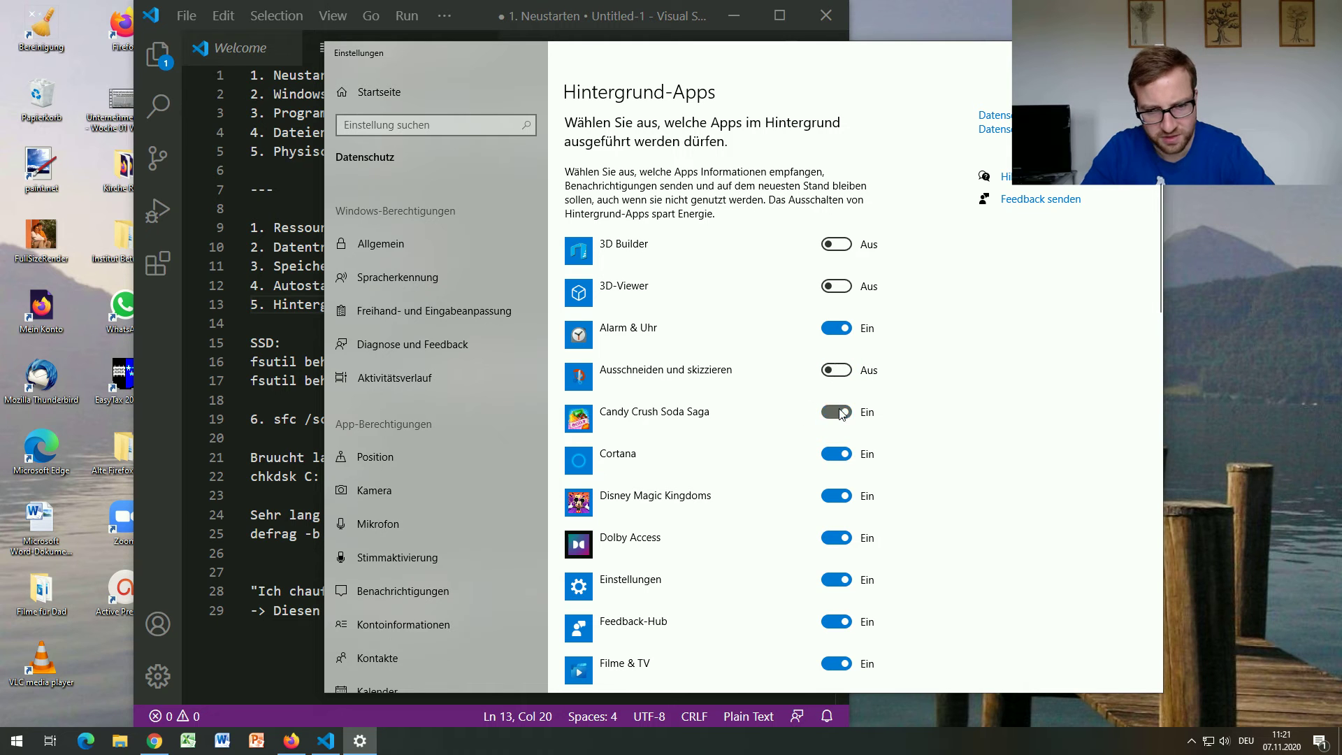
pyautogui.click(839, 413)
pyautogui.scroll(-2, 741, 399)
pyautogui.click(836, 356)
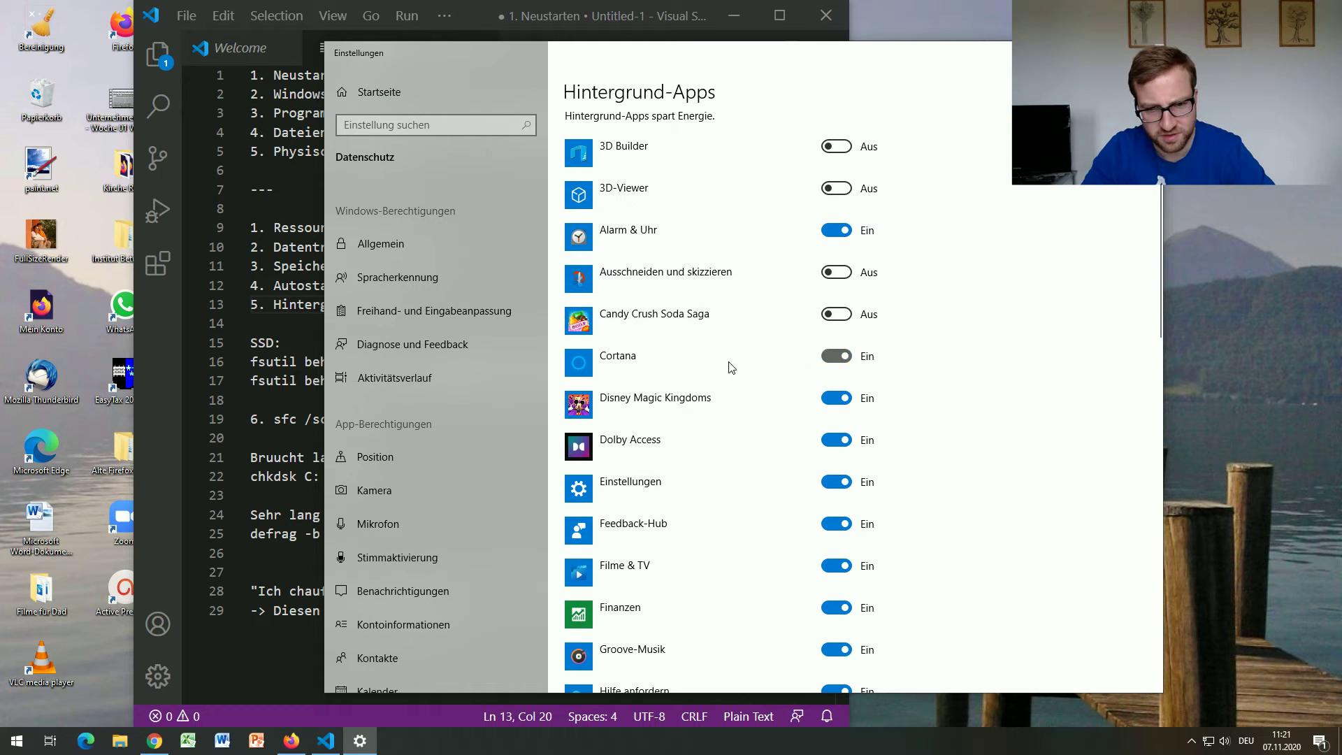
# Switch off background running for Disney Magic Kingdoms, Dolby Access, Feedback-Hub, Filme & TV, Finanzen and Groove-Musik
pyautogui.scroll(-2, 707, 366)
pyautogui.click(835, 308)
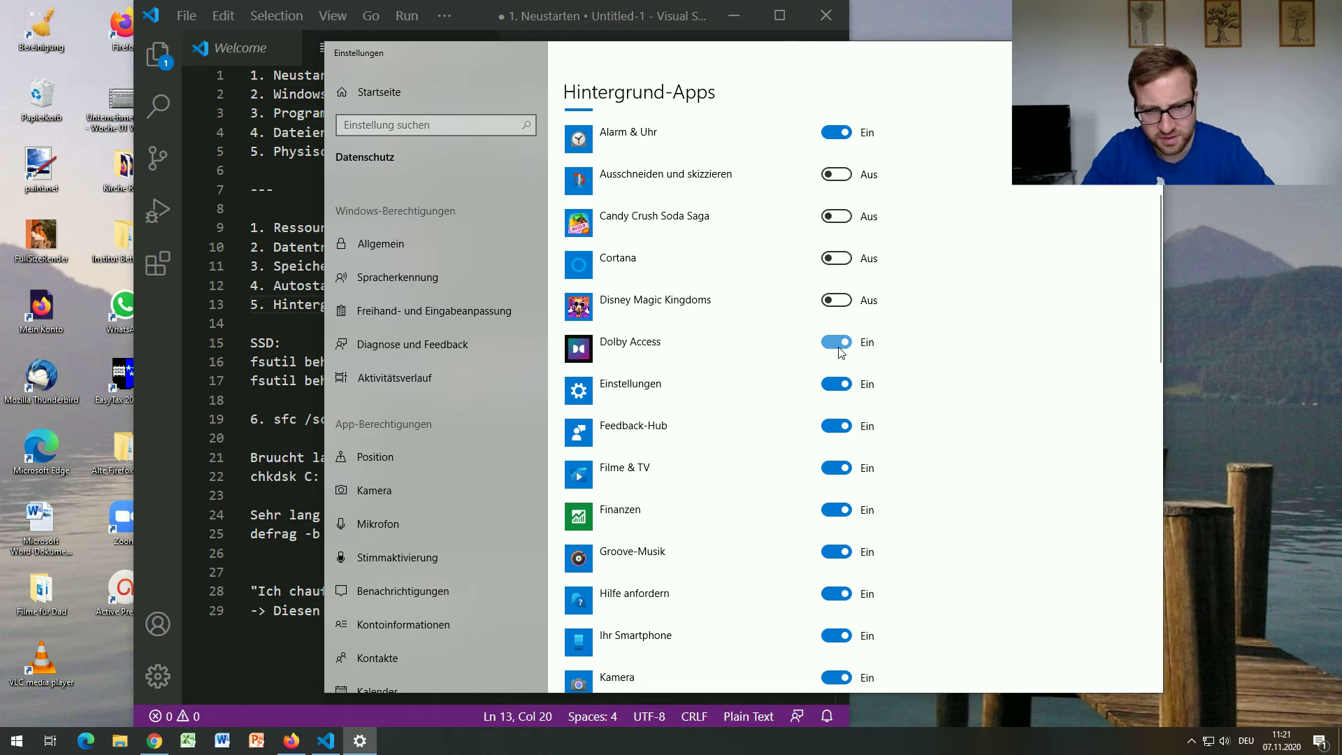
pyautogui.click(839, 349)
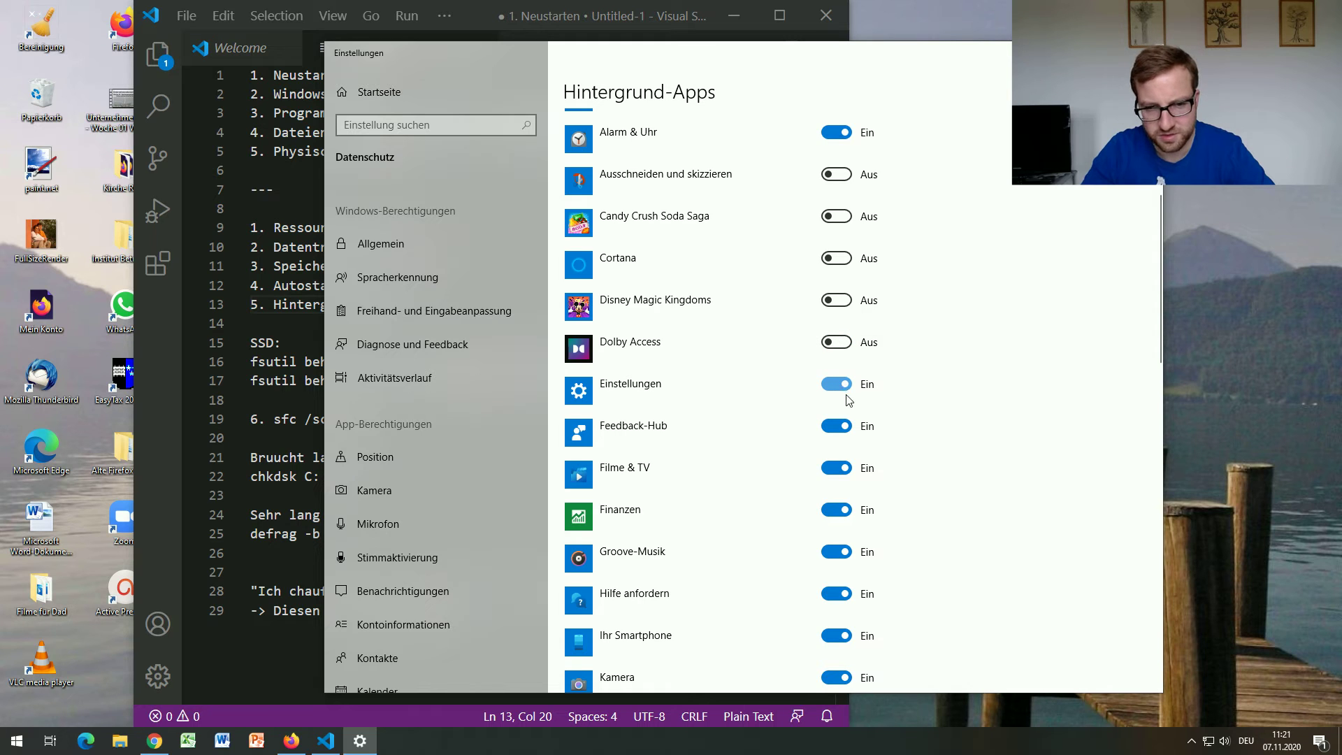
pyautogui.click(836, 426)
pyautogui.scroll(-3, 720, 428)
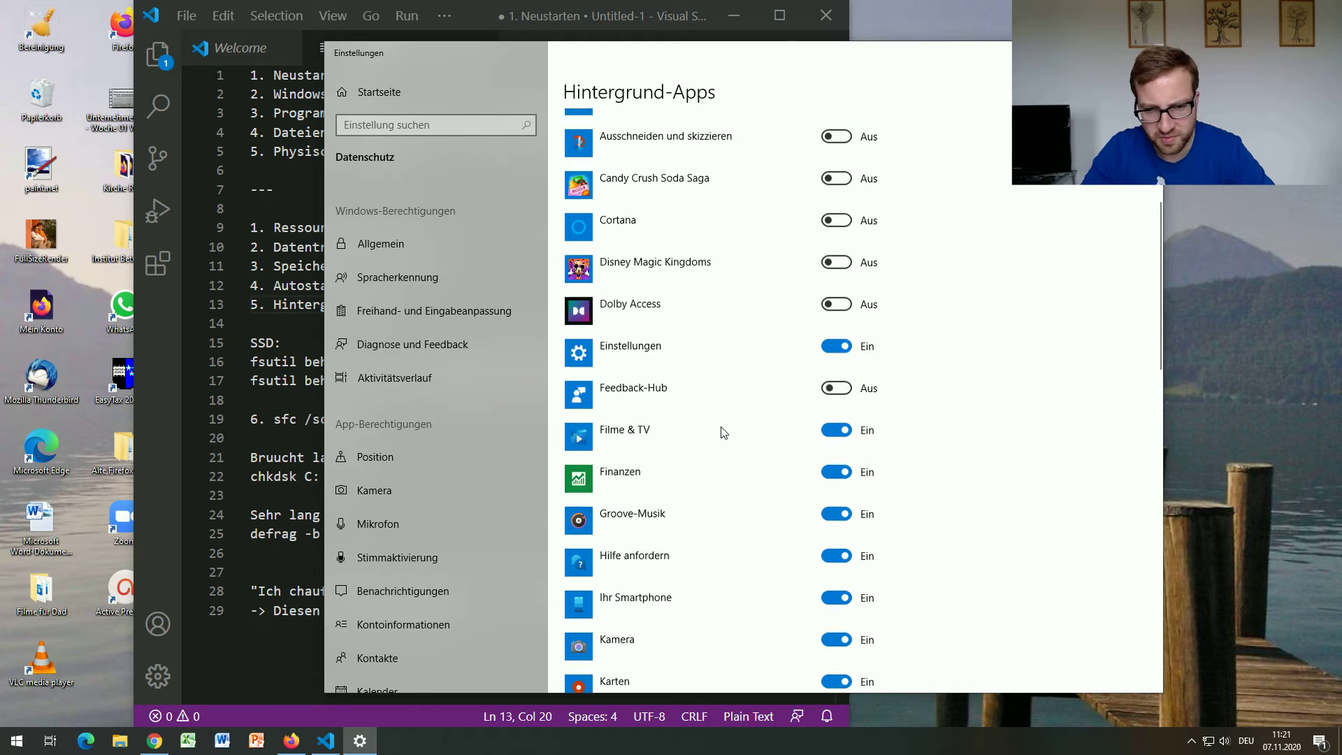
pyautogui.click(836, 371)
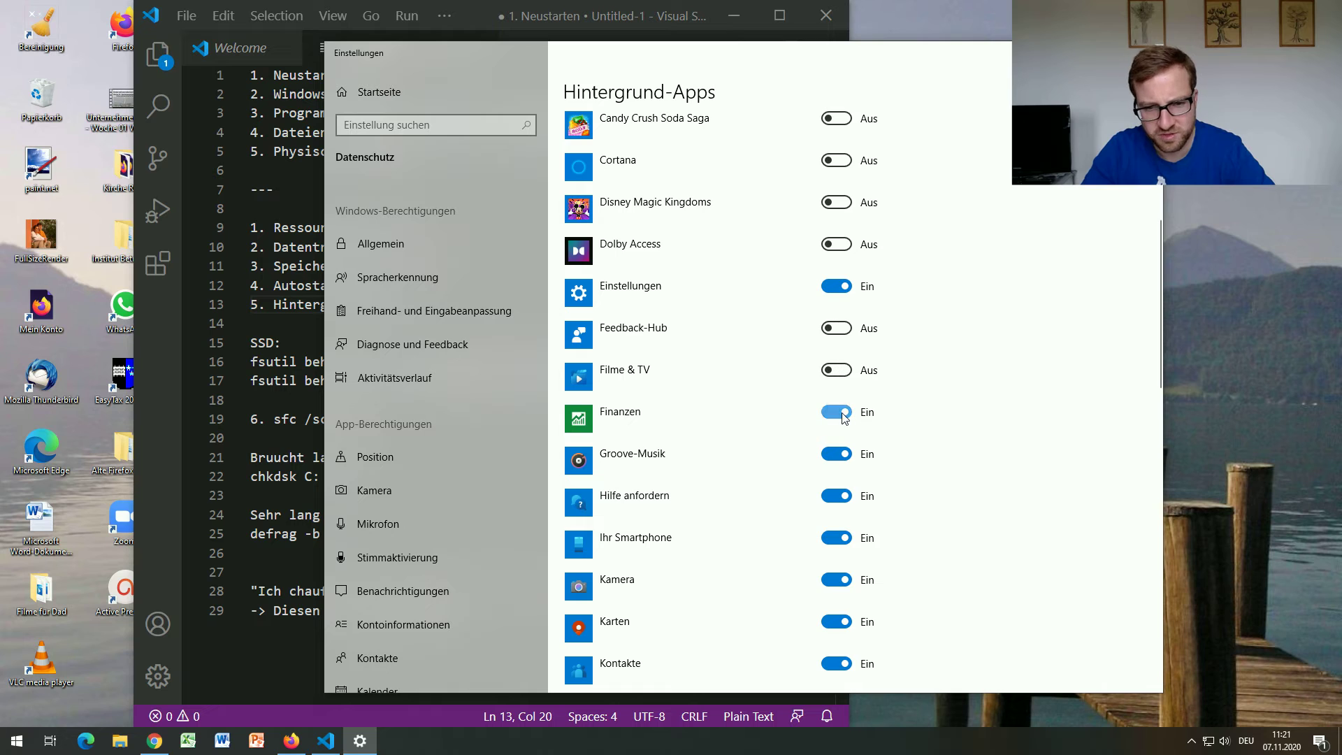
pyautogui.click(841, 415)
pyautogui.click(837, 454)
pyautogui.scroll(-6, 839, 449)
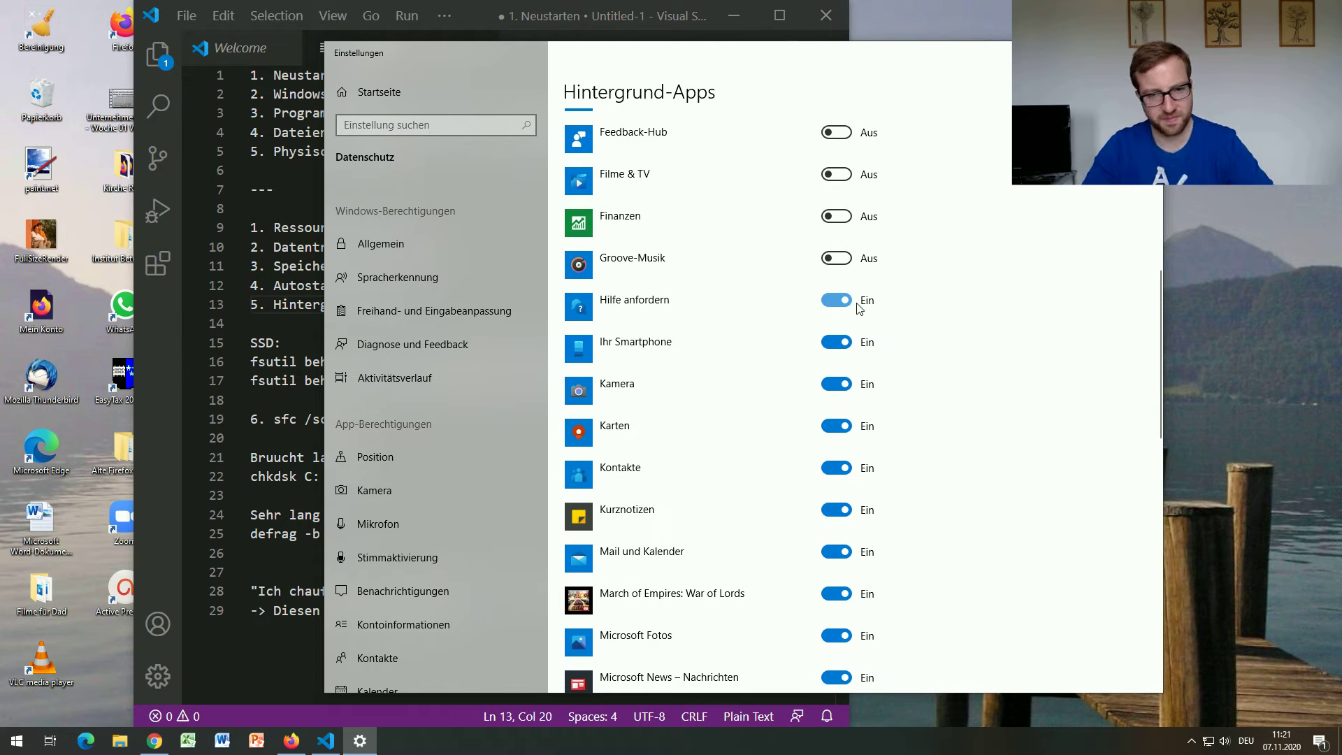
# Switch off background running for Hilfe anfordern, Ihr Smartphone, Karten, Kontakte, Kurznotizen and Mail und Kalender
pyautogui.click(826, 302)
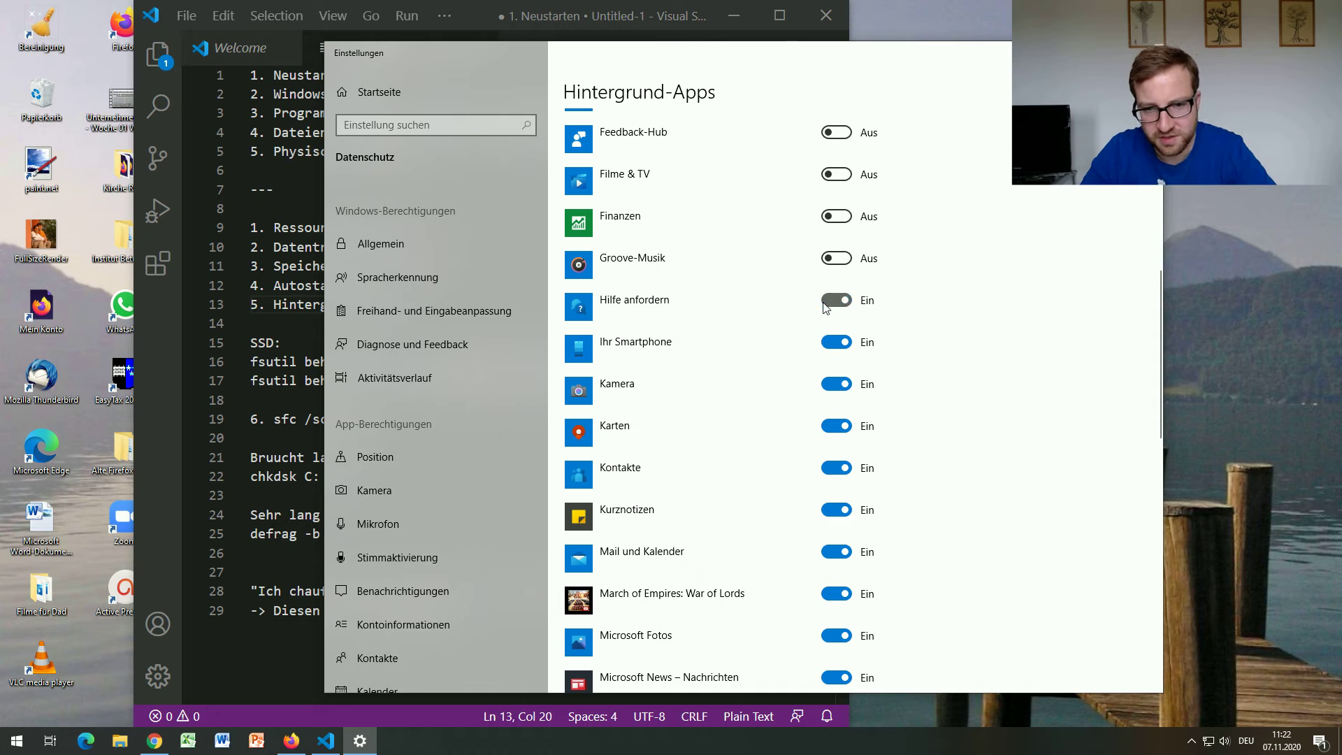
pyautogui.click(827, 344)
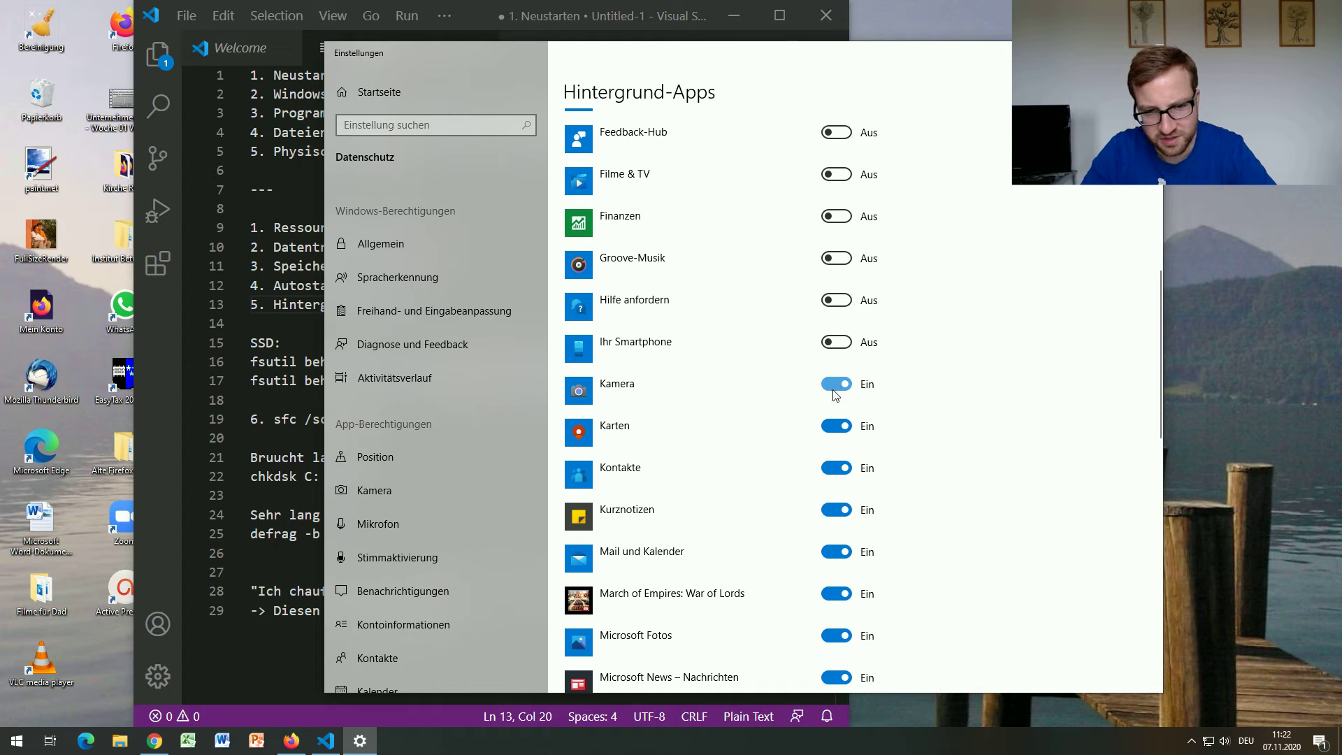
pyautogui.click(832, 426)
pyautogui.scroll(-2, 804, 443)
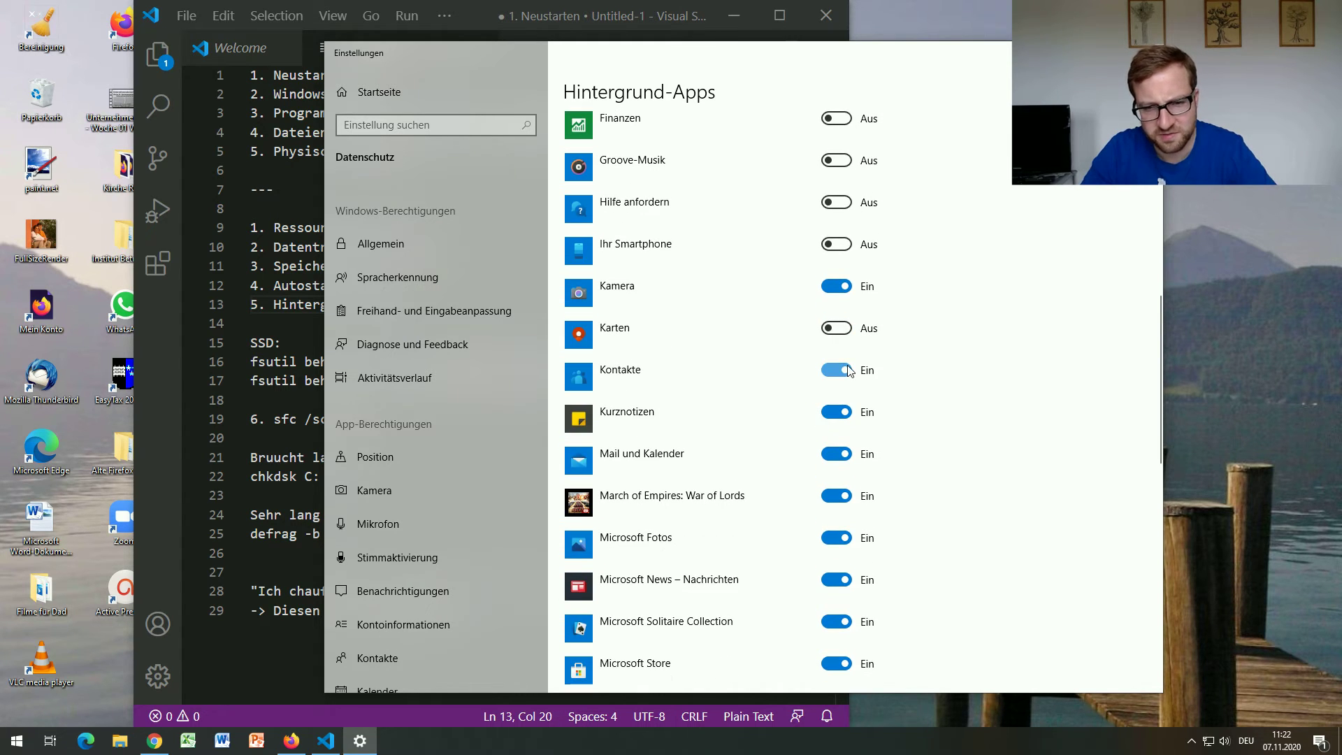
pyautogui.click(833, 410)
pyautogui.scroll(-2, 773, 409)
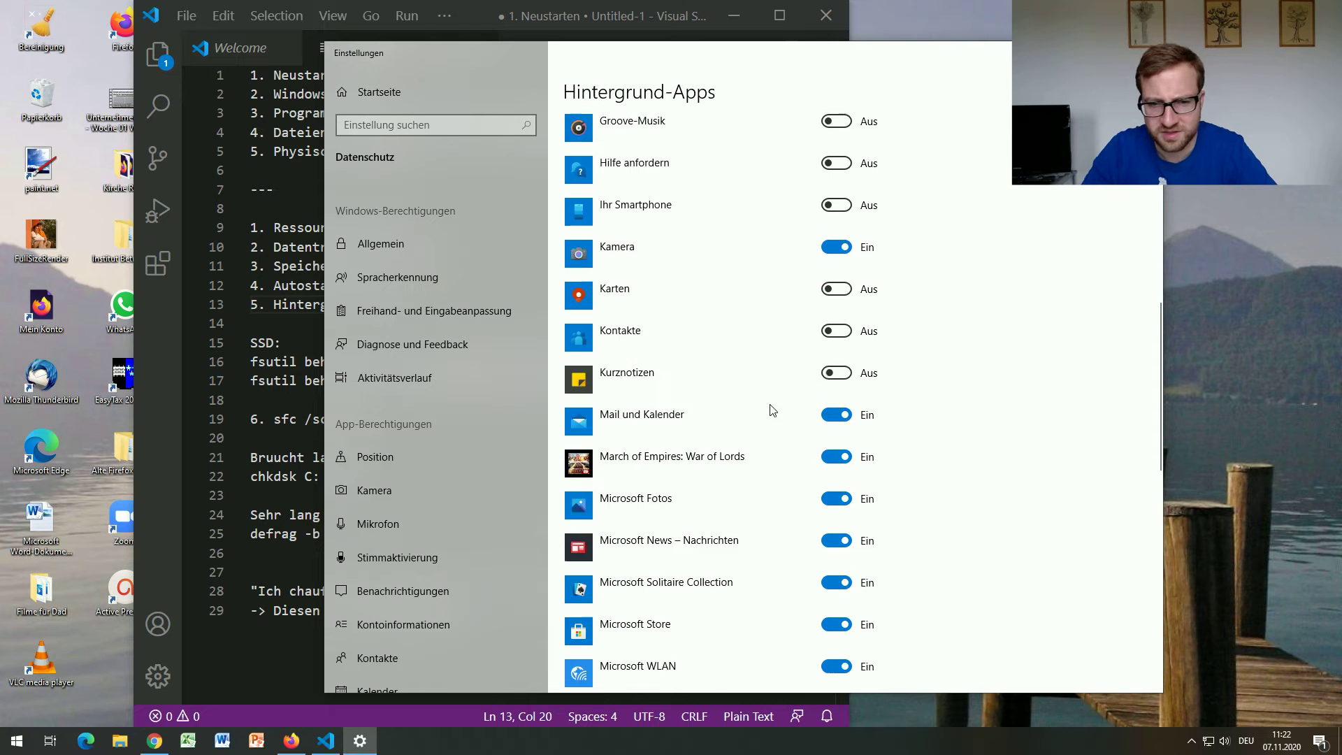
pyautogui.click(833, 356)
pyautogui.scroll(-2, 779, 353)
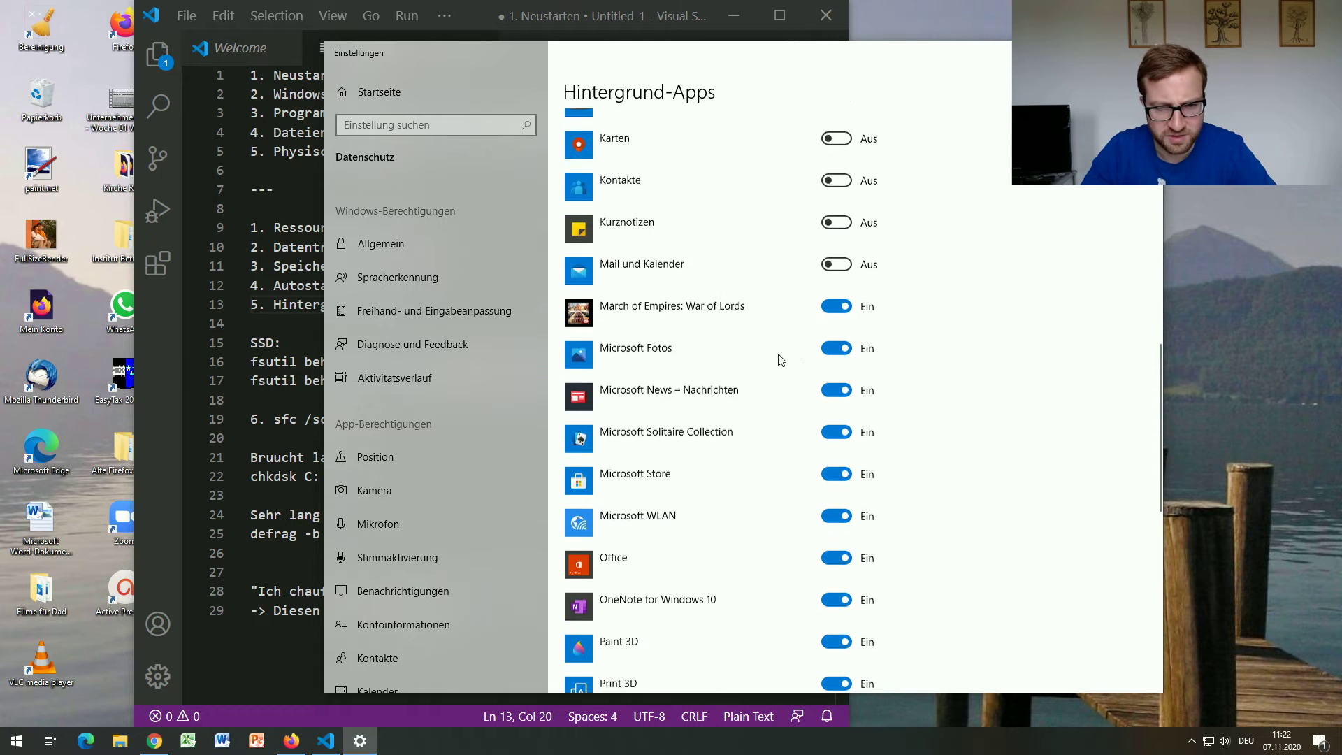
# Switch off background running for March of Empires: War of Lords, Microsoft News – Nachrichten, Microsoft Solitaire Collection and Microsoft Store
pyautogui.click(830, 304)
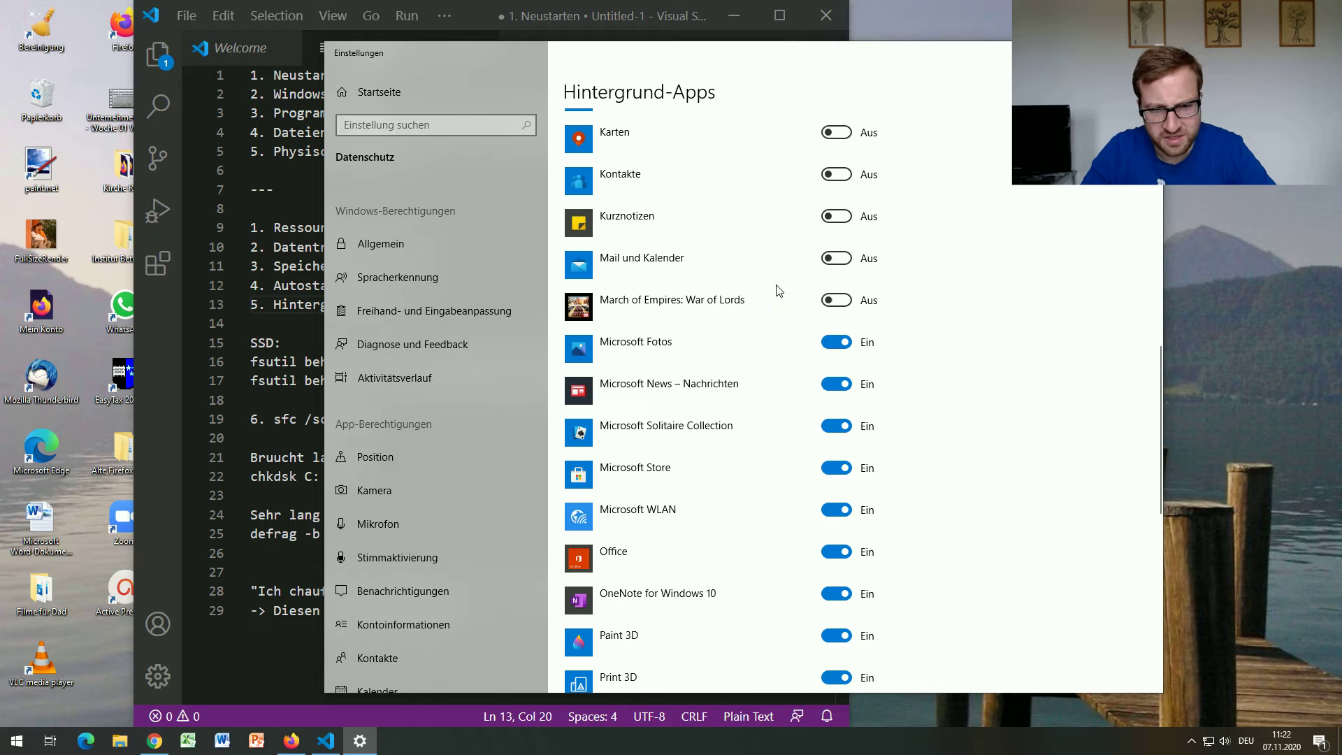
pyautogui.click(836, 384)
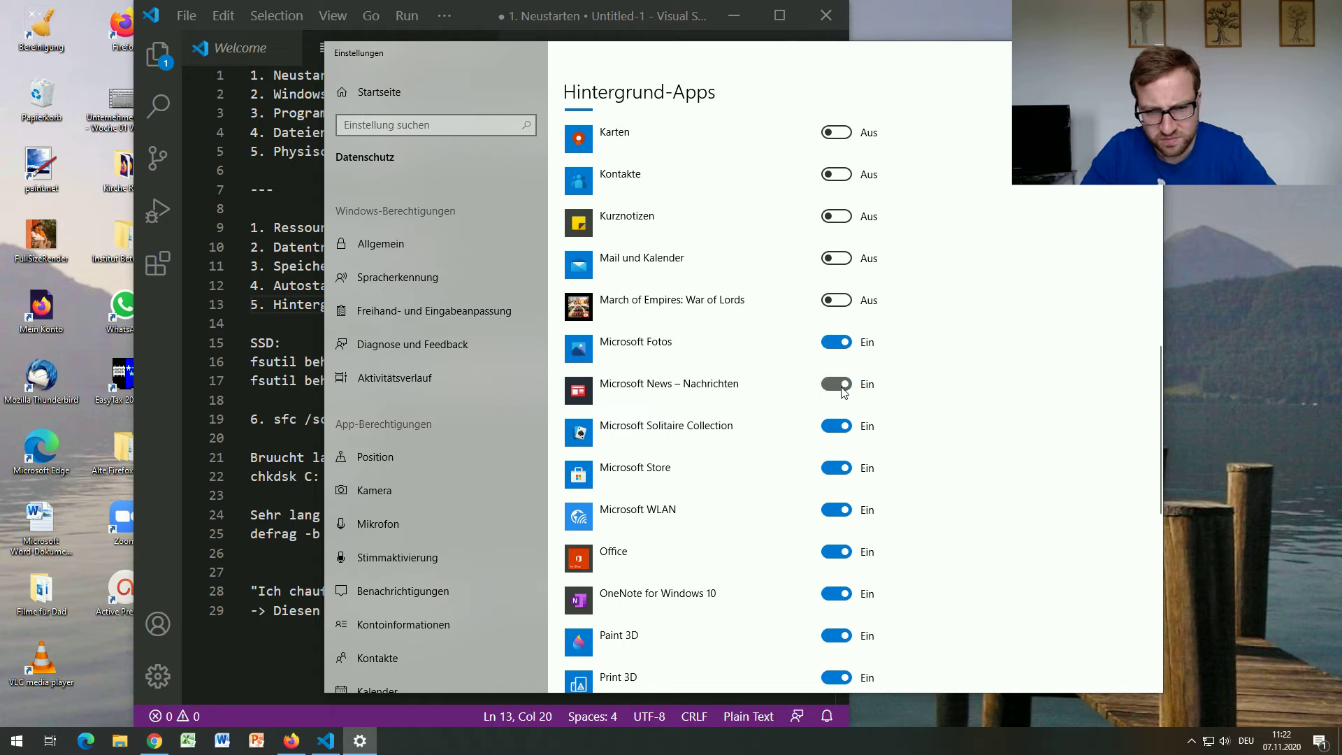
pyautogui.scroll(-1, 718, 375)
pyautogui.click(837, 329)
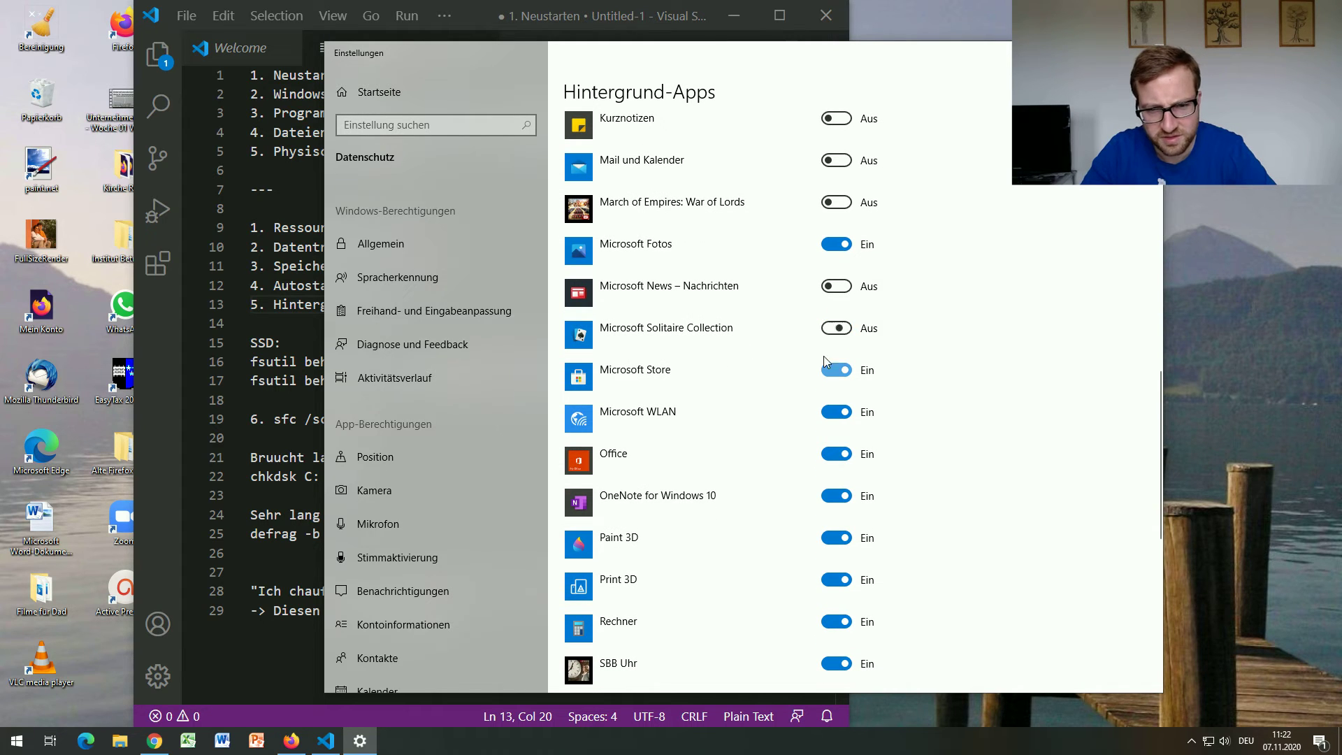
pyautogui.click(837, 382)
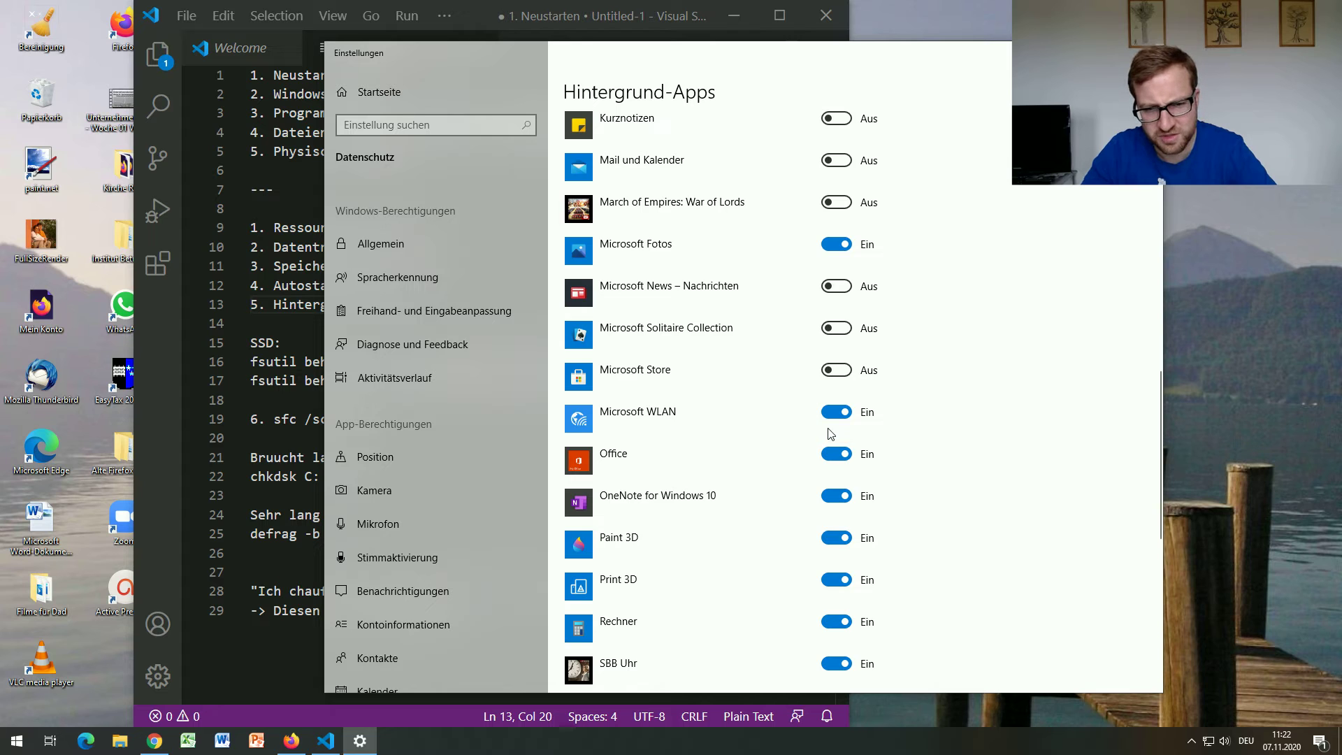
# Switch off background running for OneNote for Windows 10, Office, Paint 3D, Print 3D, Rechner and SBB Uhr
pyautogui.scroll(-1, 832, 433)
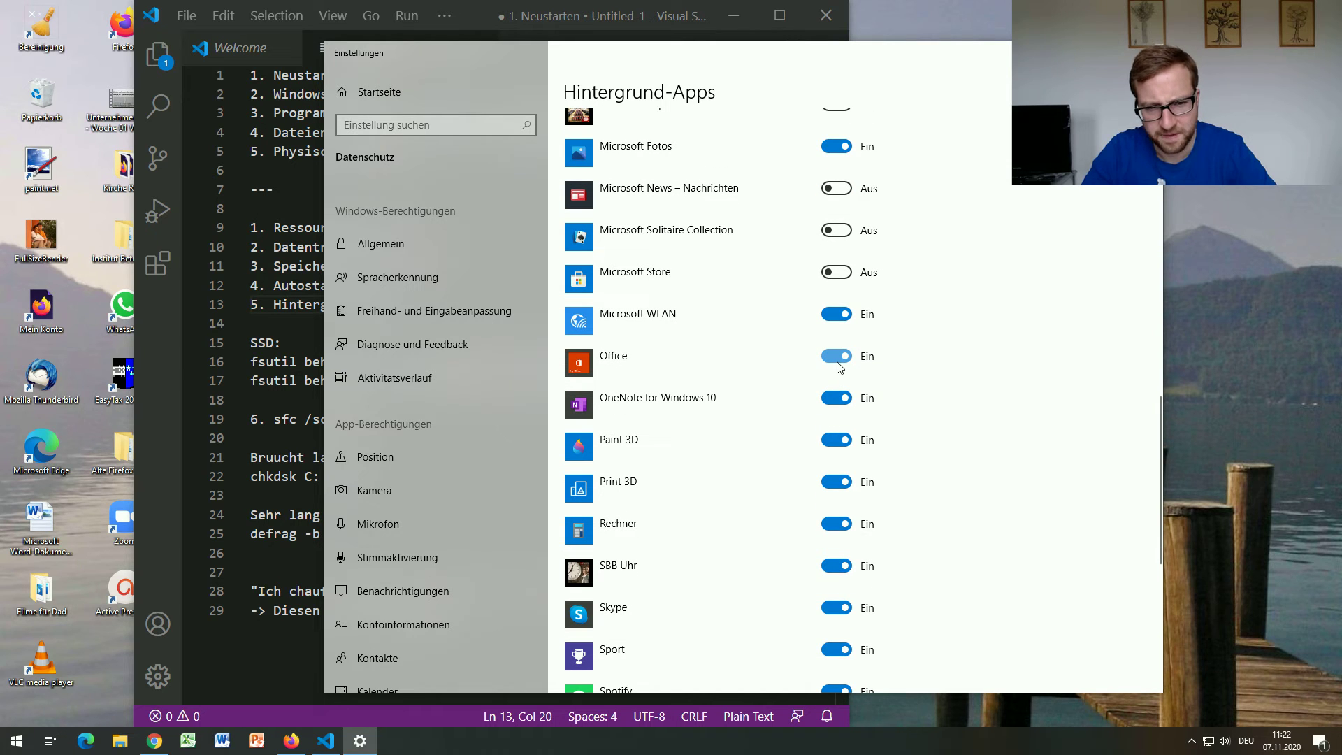
pyautogui.click(837, 397)
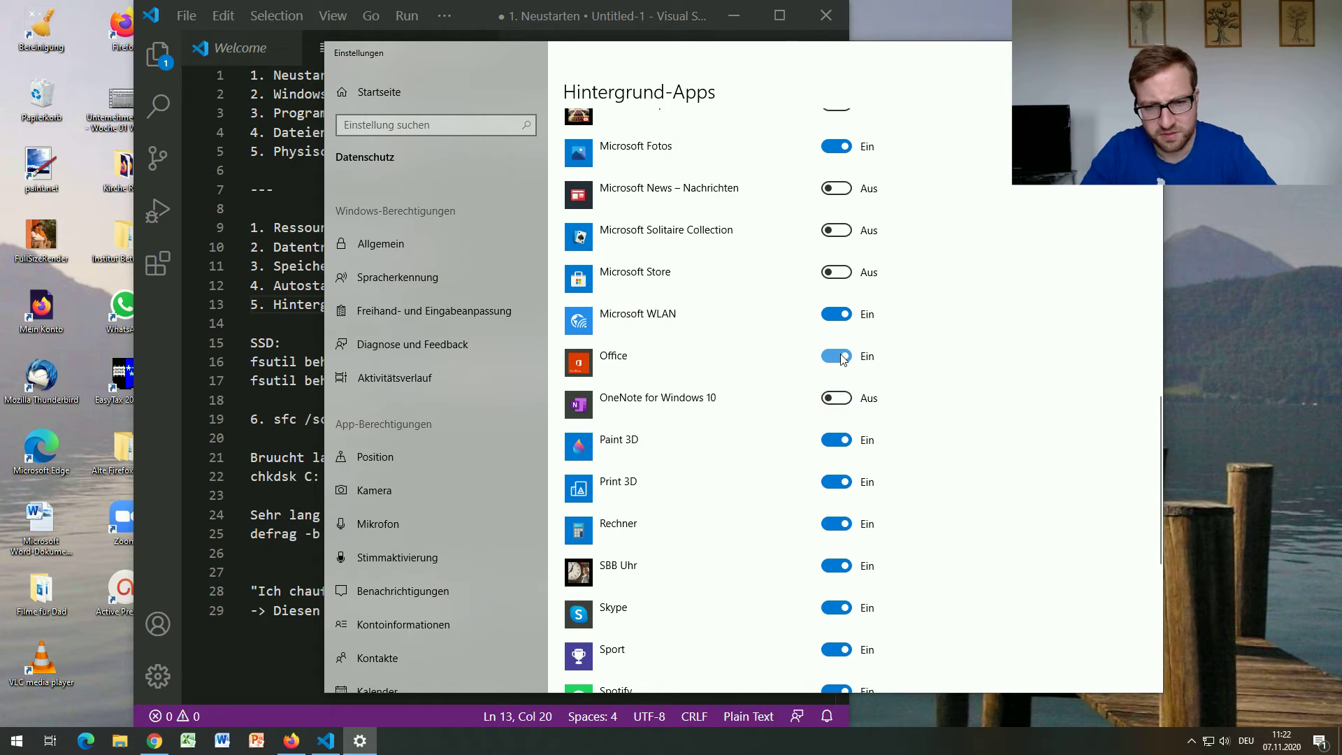
pyautogui.click(842, 359)
pyautogui.click(837, 440)
pyautogui.scroll(-1, 805, 449)
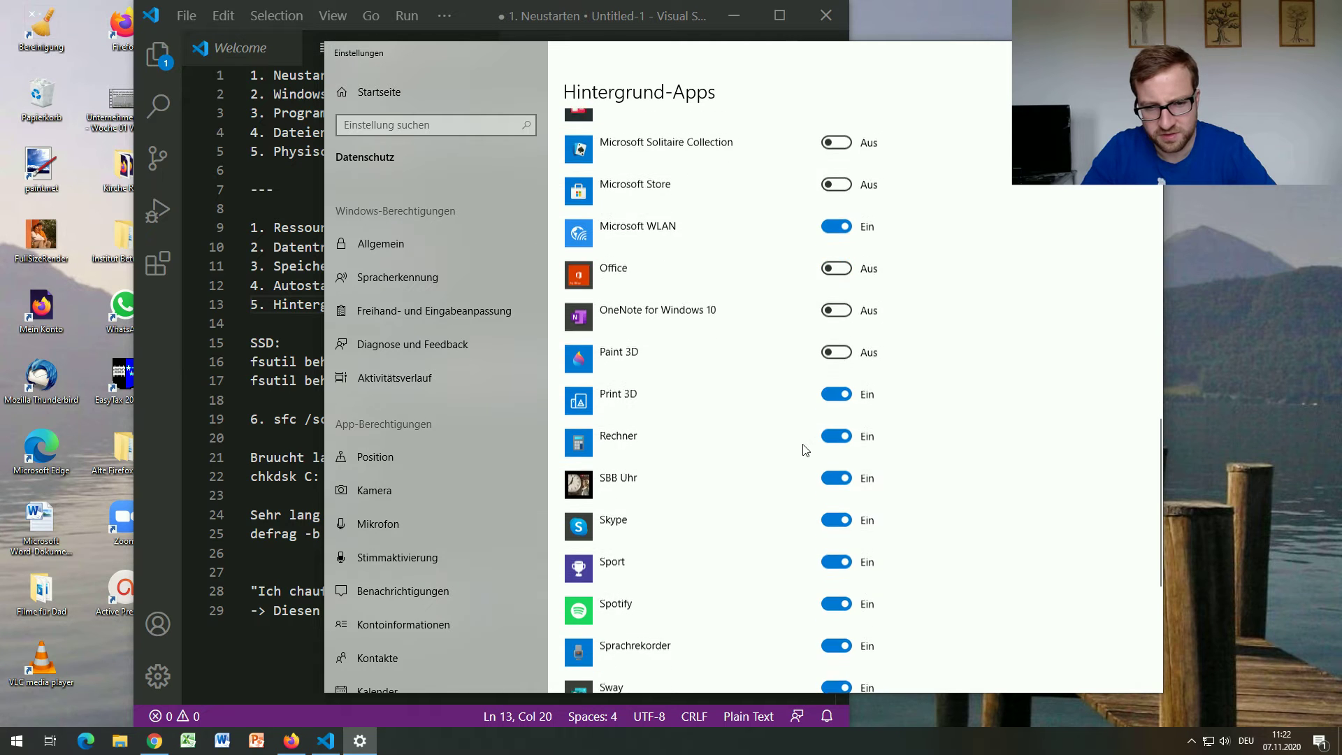
pyautogui.click(841, 386)
pyautogui.scroll(-1, 816, 362)
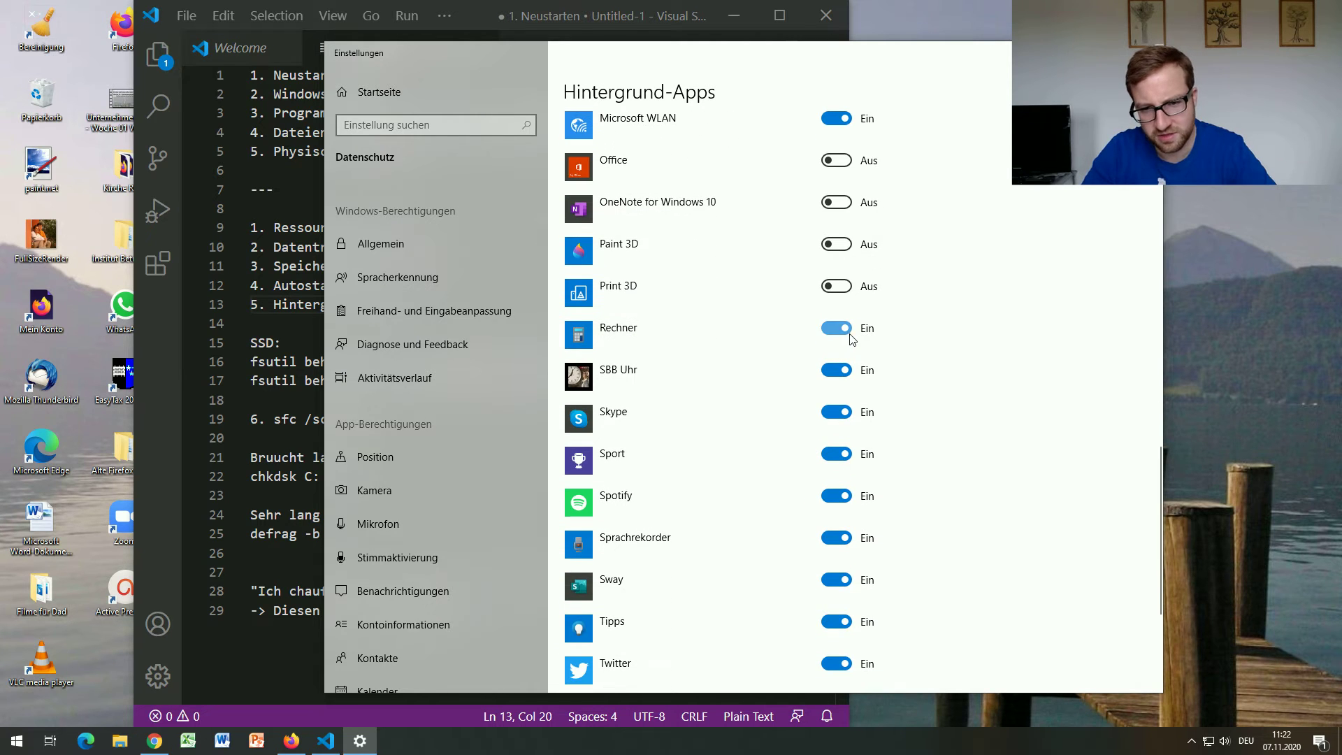
pyautogui.click(847, 333)
pyautogui.click(842, 371)
pyautogui.scroll(-1, 708, 409)
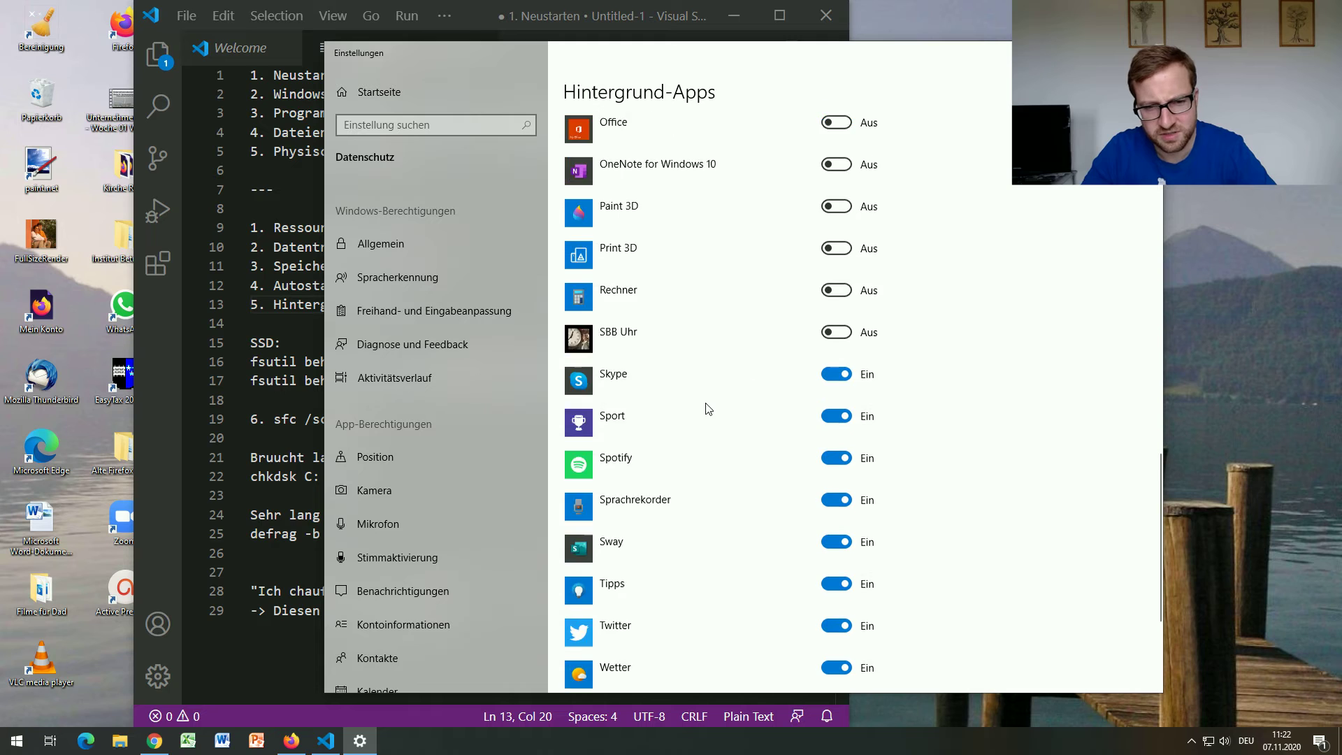
pyautogui.scroll(-1, 708, 409)
pyautogui.click(836, 314)
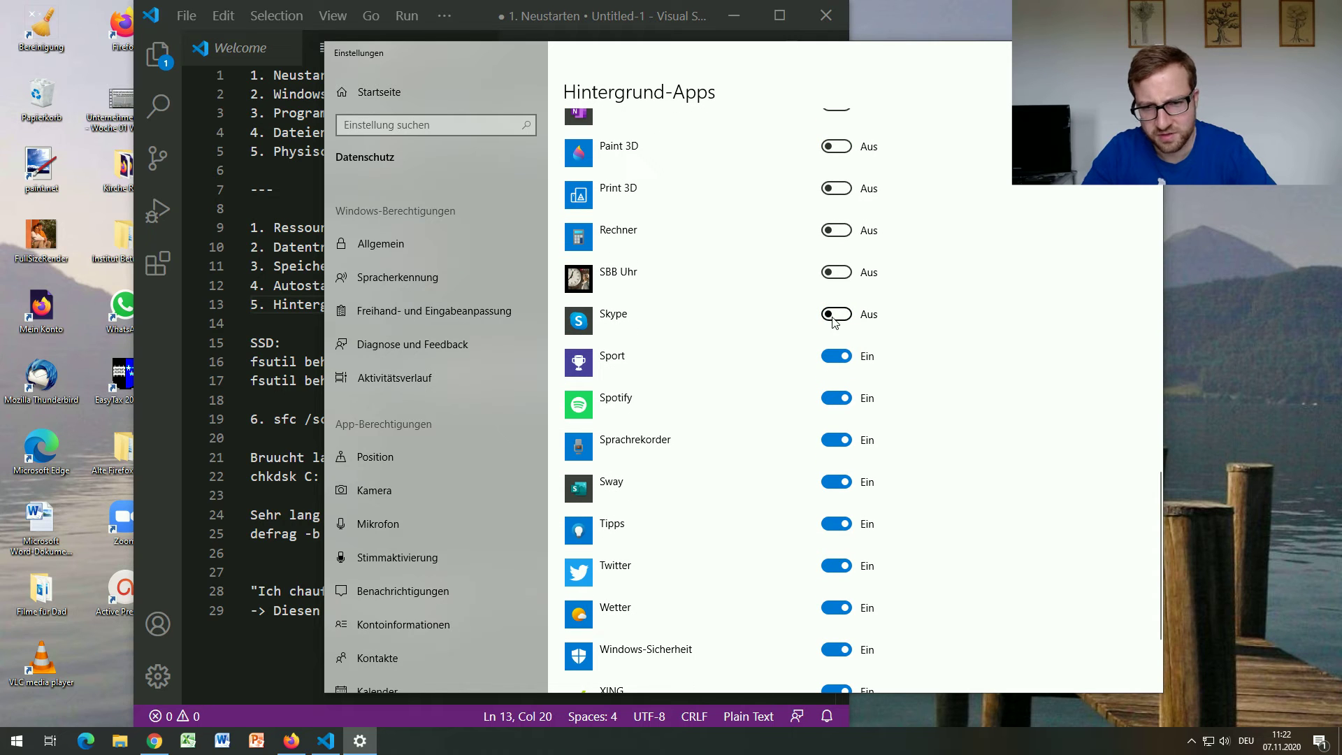
pyautogui.click(835, 318)
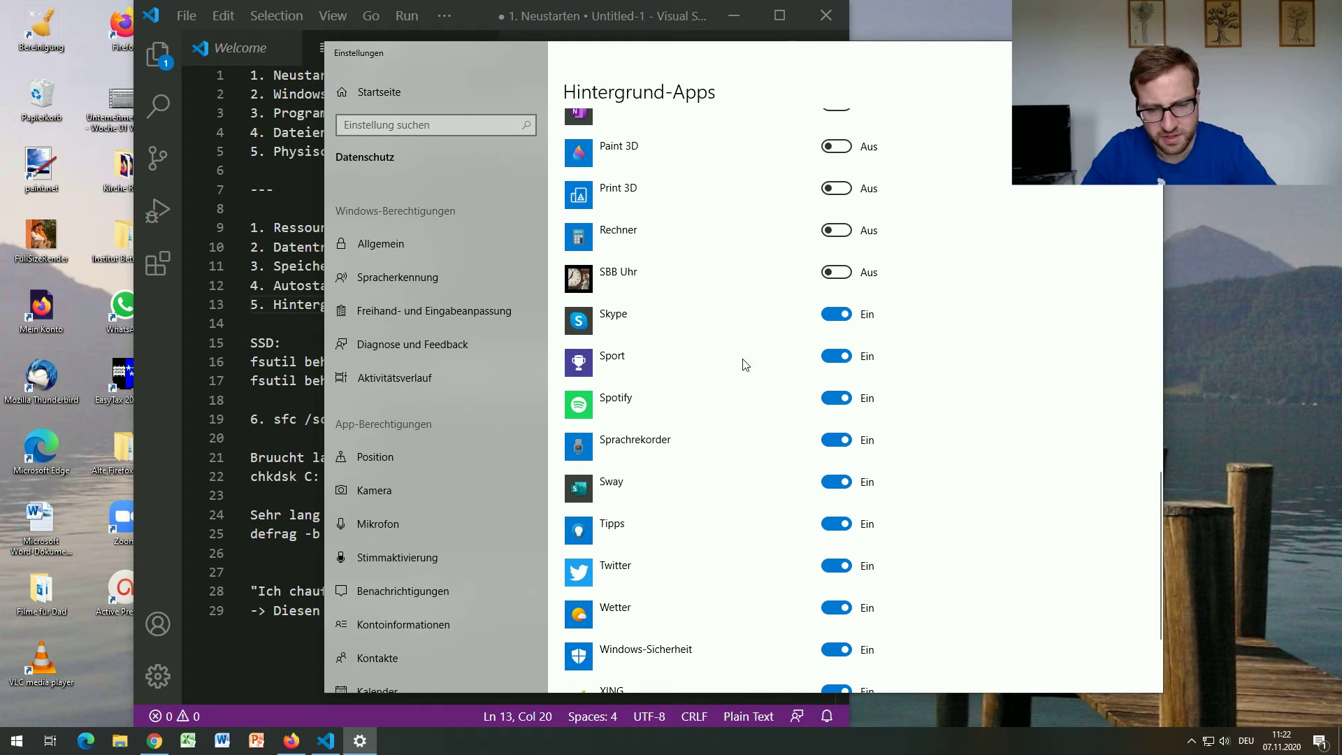
# Switch off background running for Sport, Sway, Twitter, Wetter, XING, Xbox Console Companion and Xbox Game Bar
pyautogui.click(831, 363)
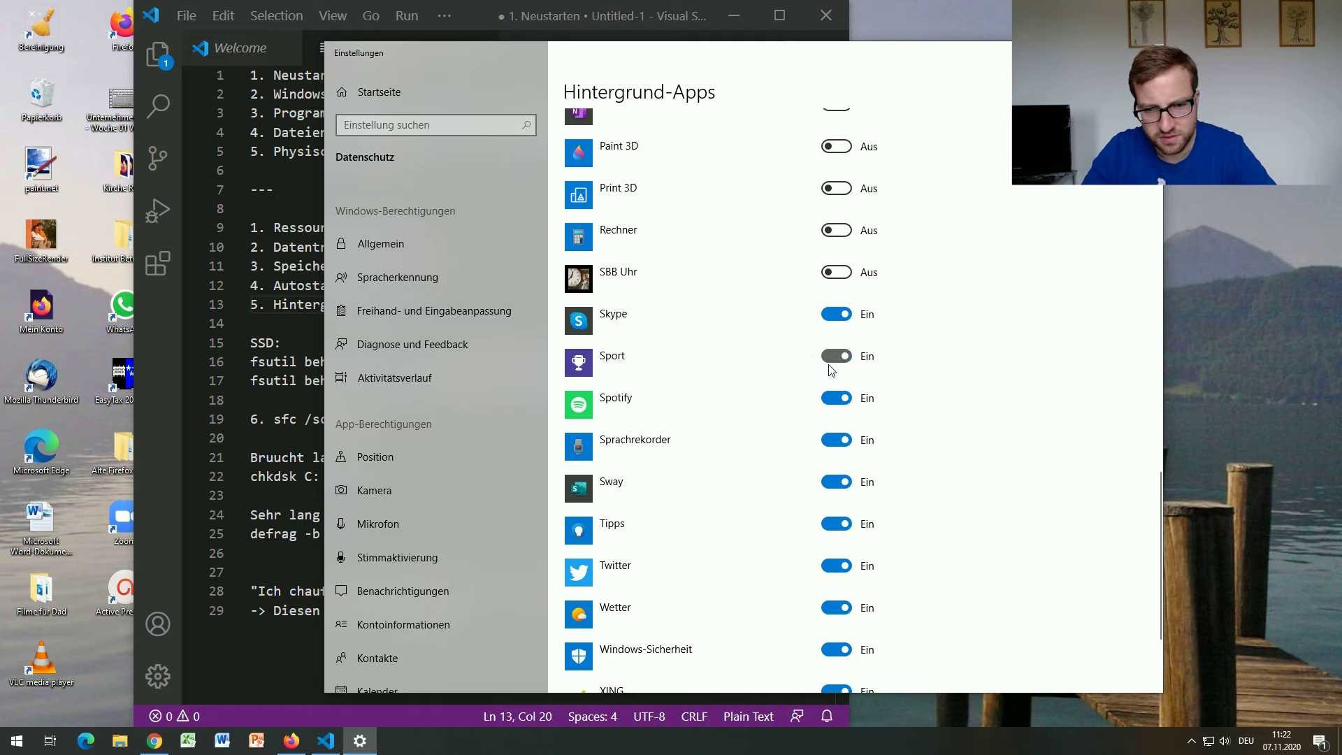
pyautogui.scroll(-2, 804, 374)
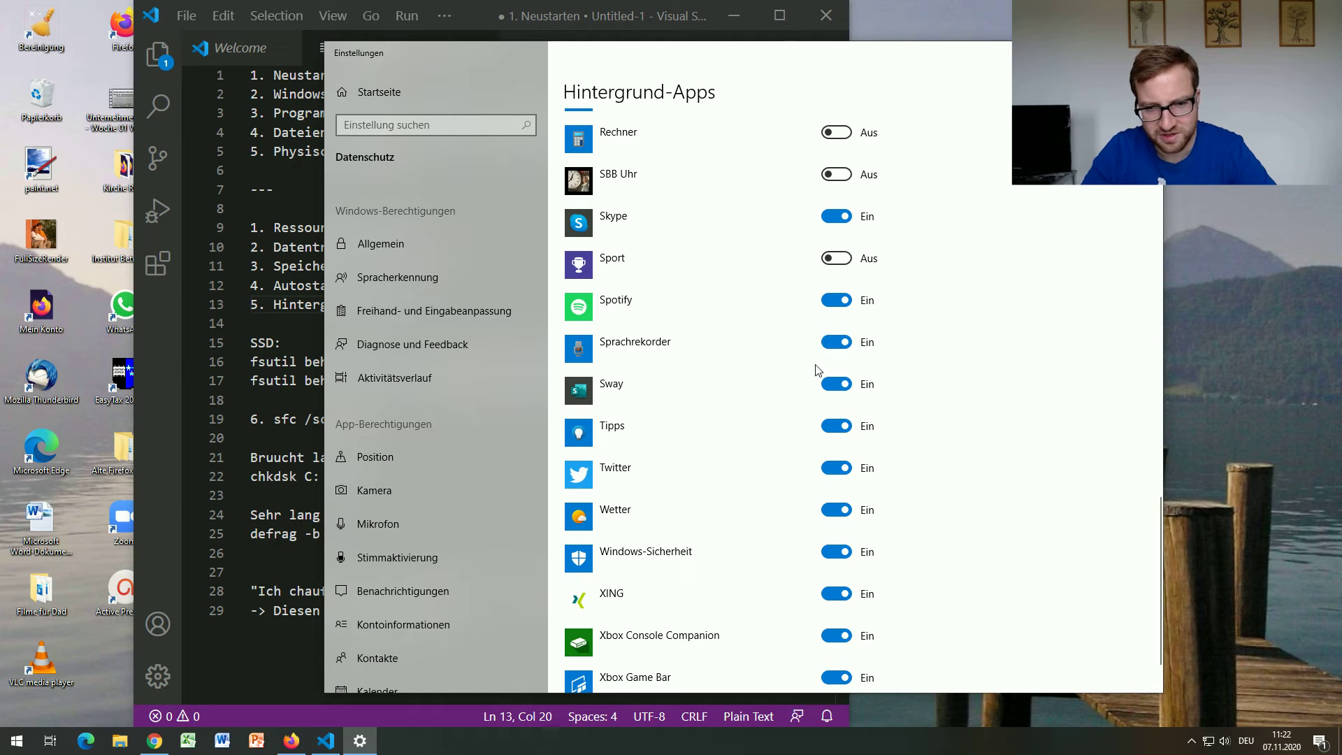
pyautogui.click(835, 383)
pyautogui.scroll(-2, 760, 414)
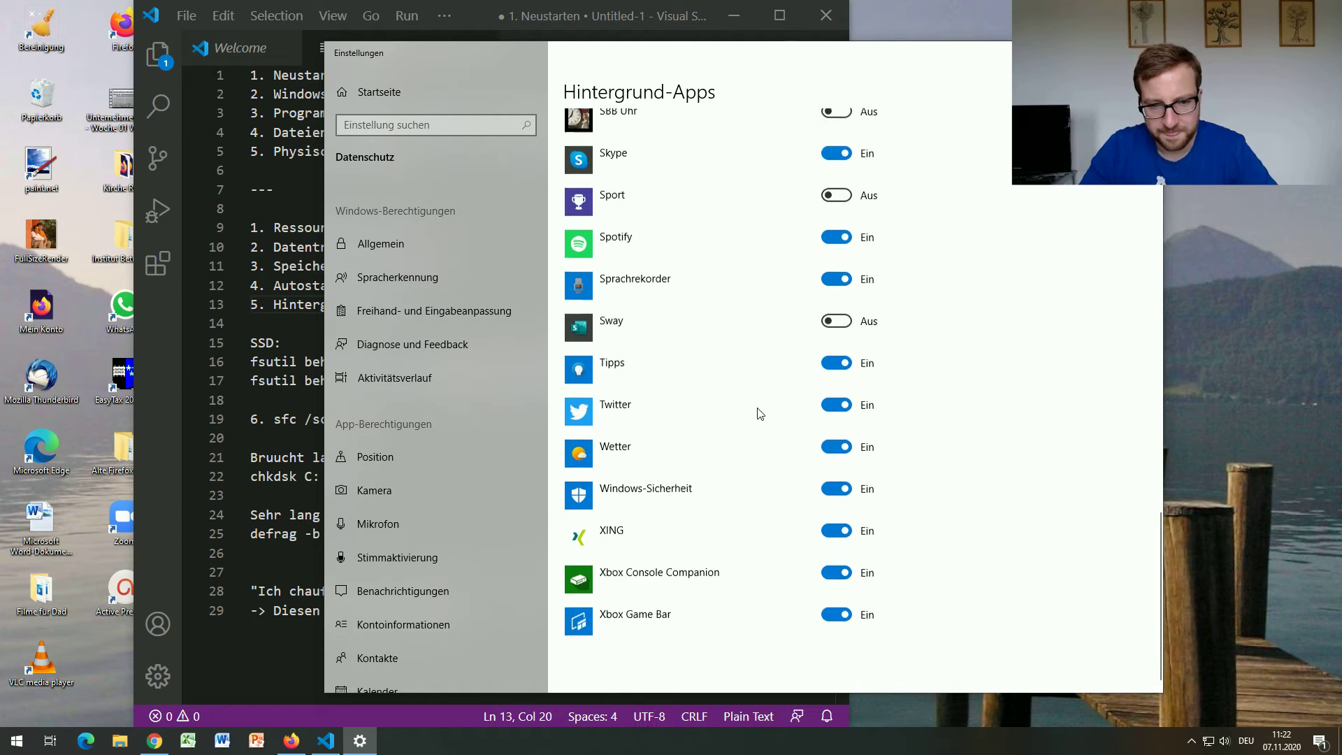
pyautogui.click(842, 407)
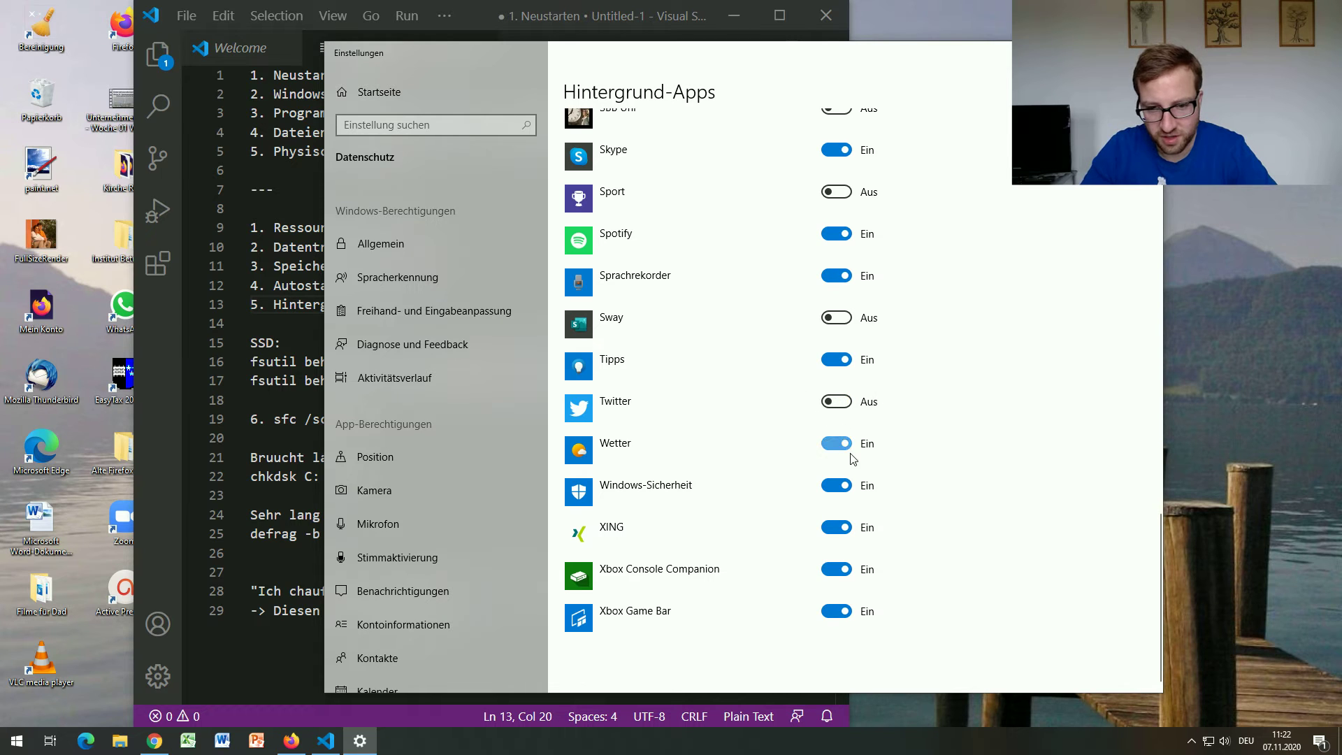
pyautogui.click(850, 453)
pyautogui.click(834, 532)
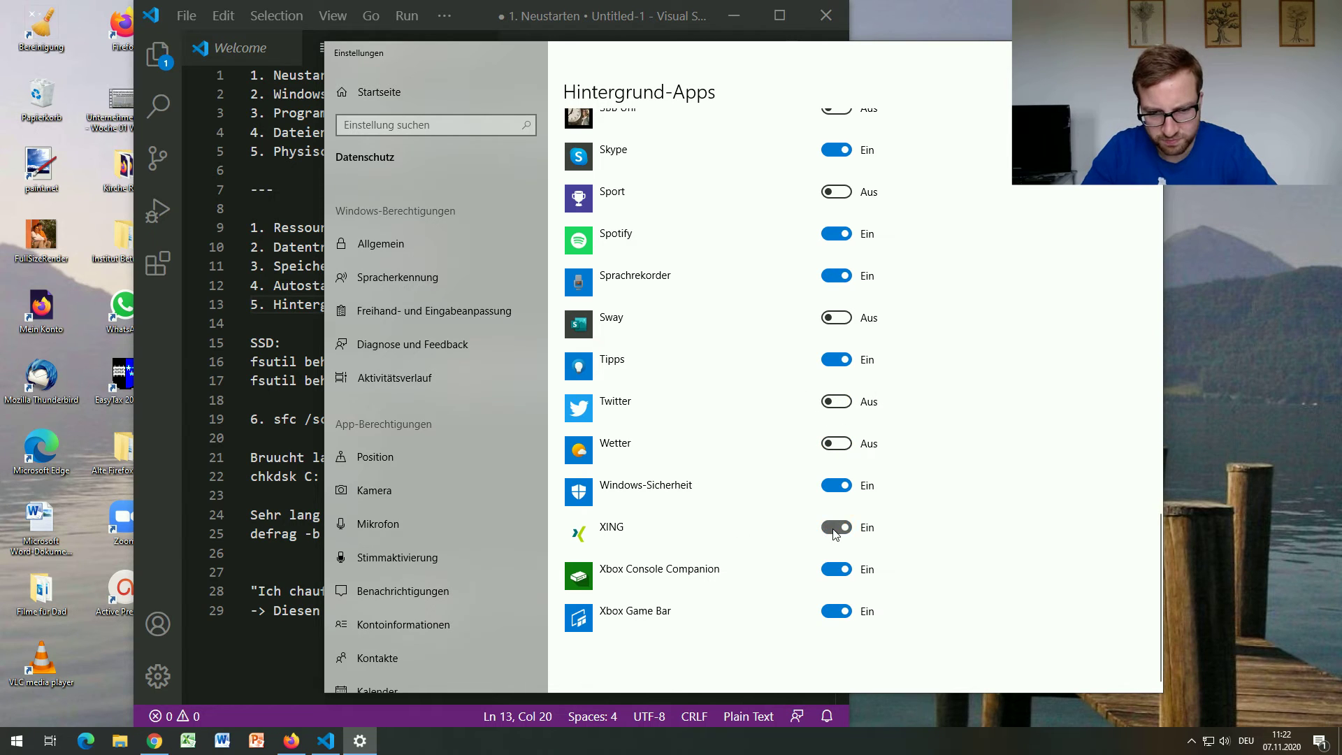
pyautogui.click(836, 572)
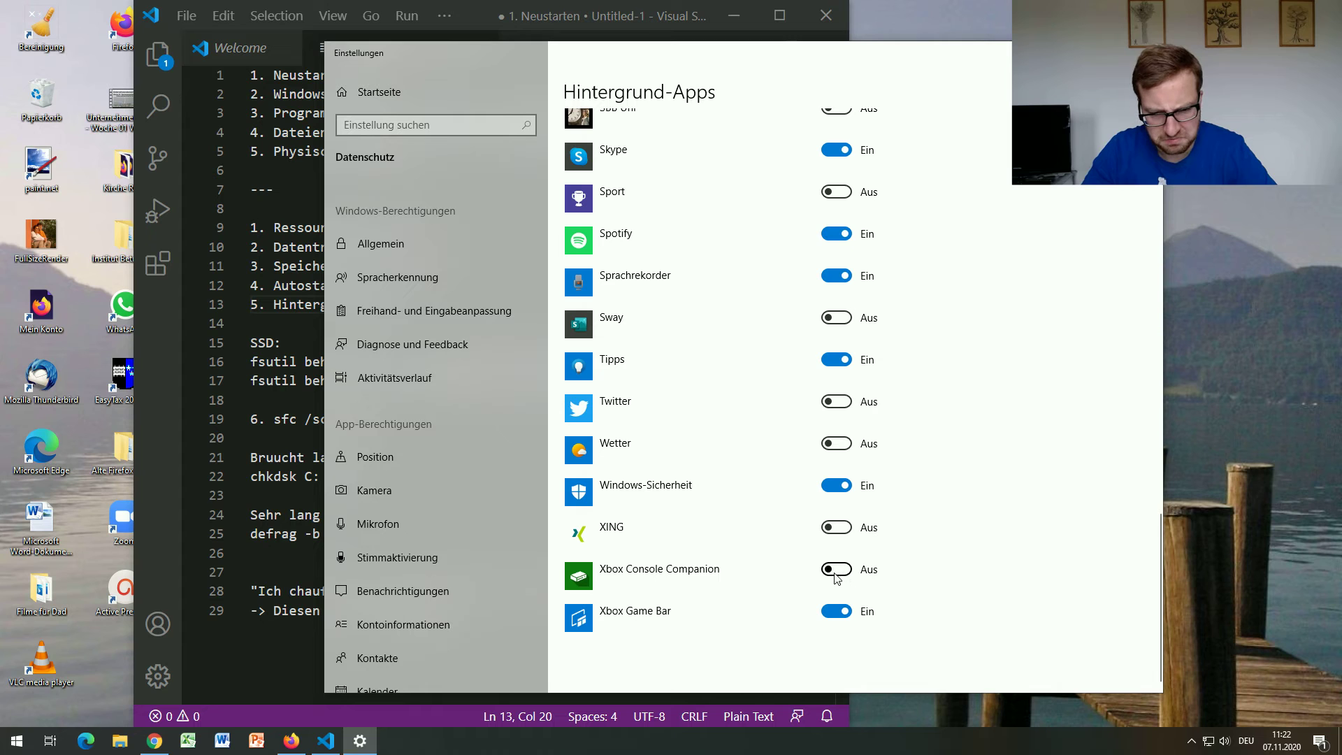
pyautogui.click(836, 612)
# Look back over the Hintergrund-Apps list up to its beginning and close the settings to return to the checklist
pyautogui.scroll(5, 987, 378)
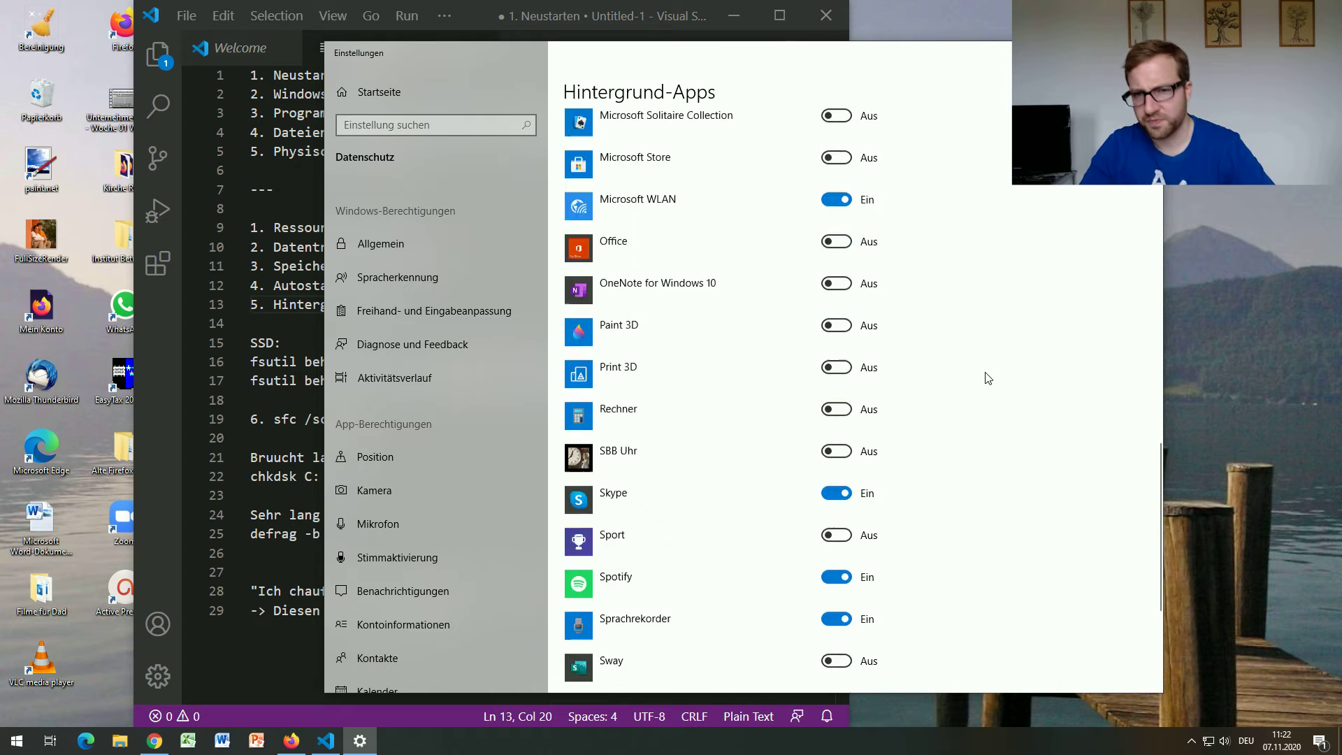
pyautogui.scroll(10, 988, 378)
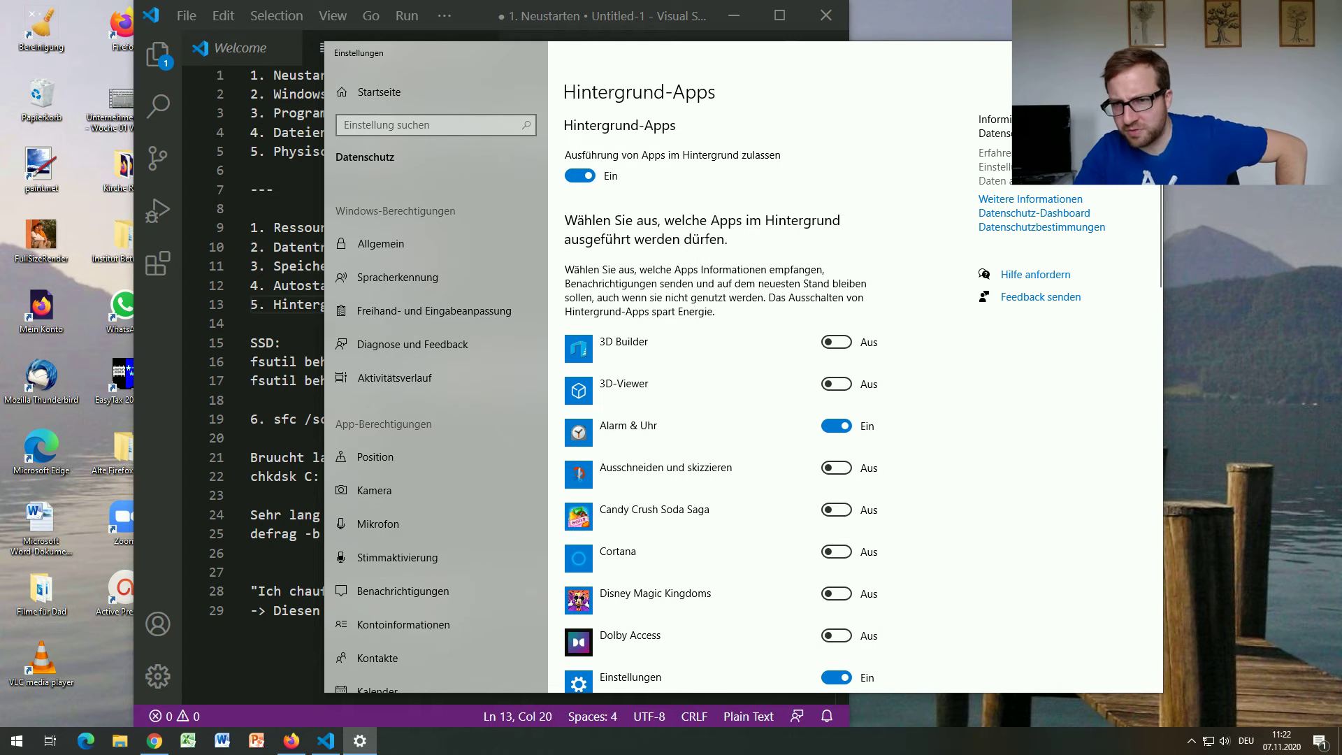
pyautogui.hotkey('alt', 'F4')
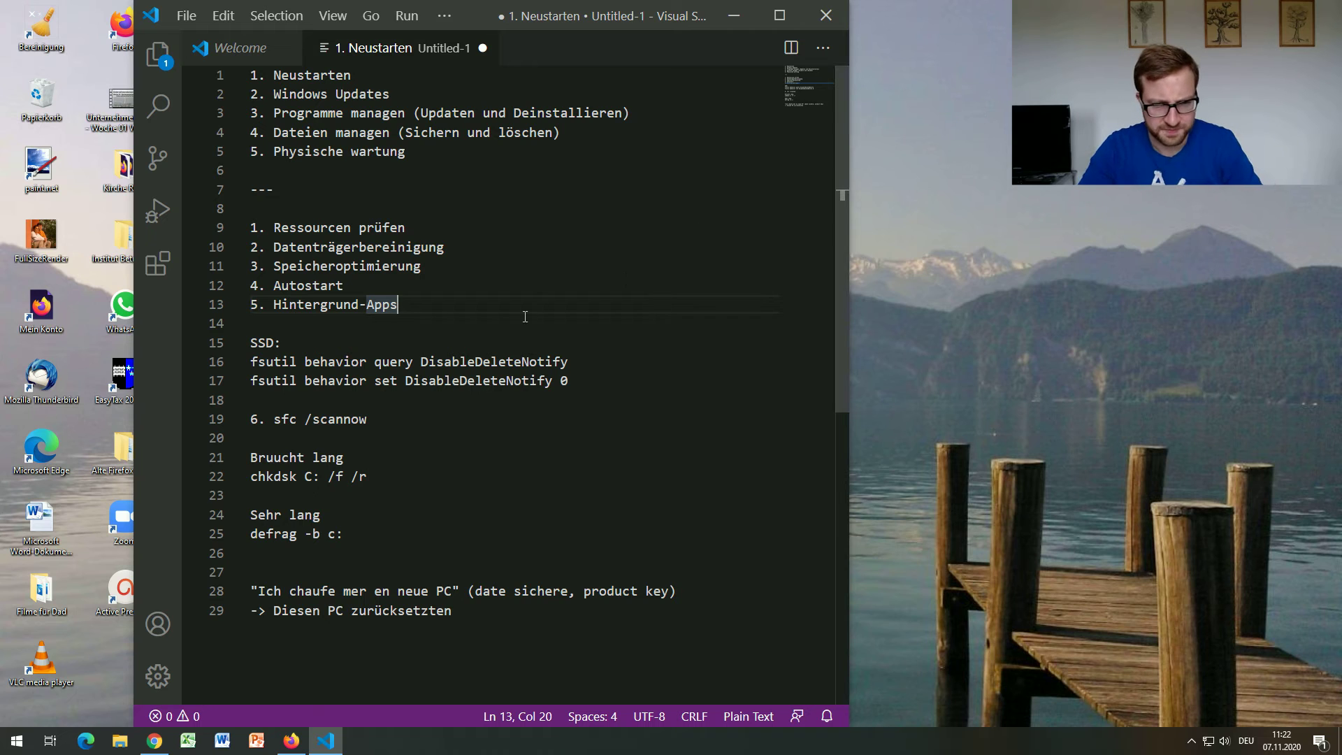
# Open Windows PowerShell with administrator rights and place its window beside the checklist's SSD commands
pyautogui.click(573, 364)
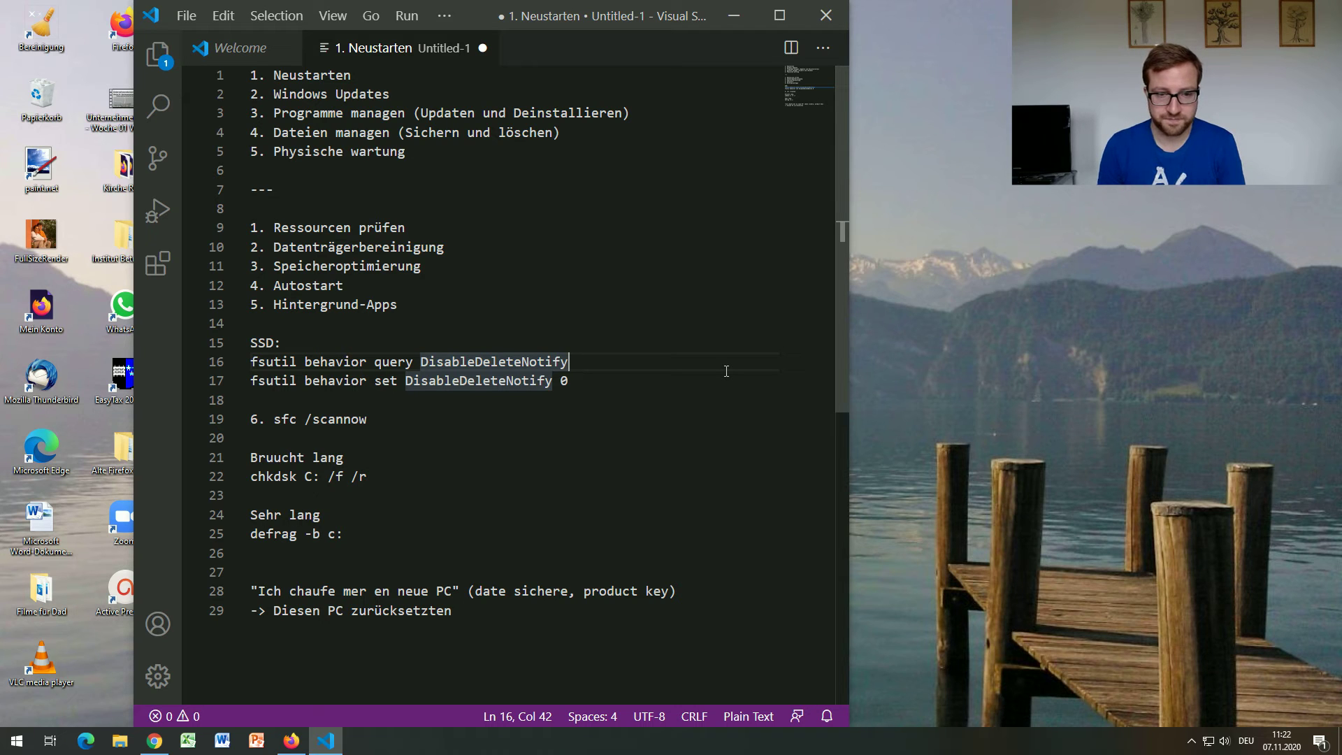
pyautogui.rightClick(16, 741)
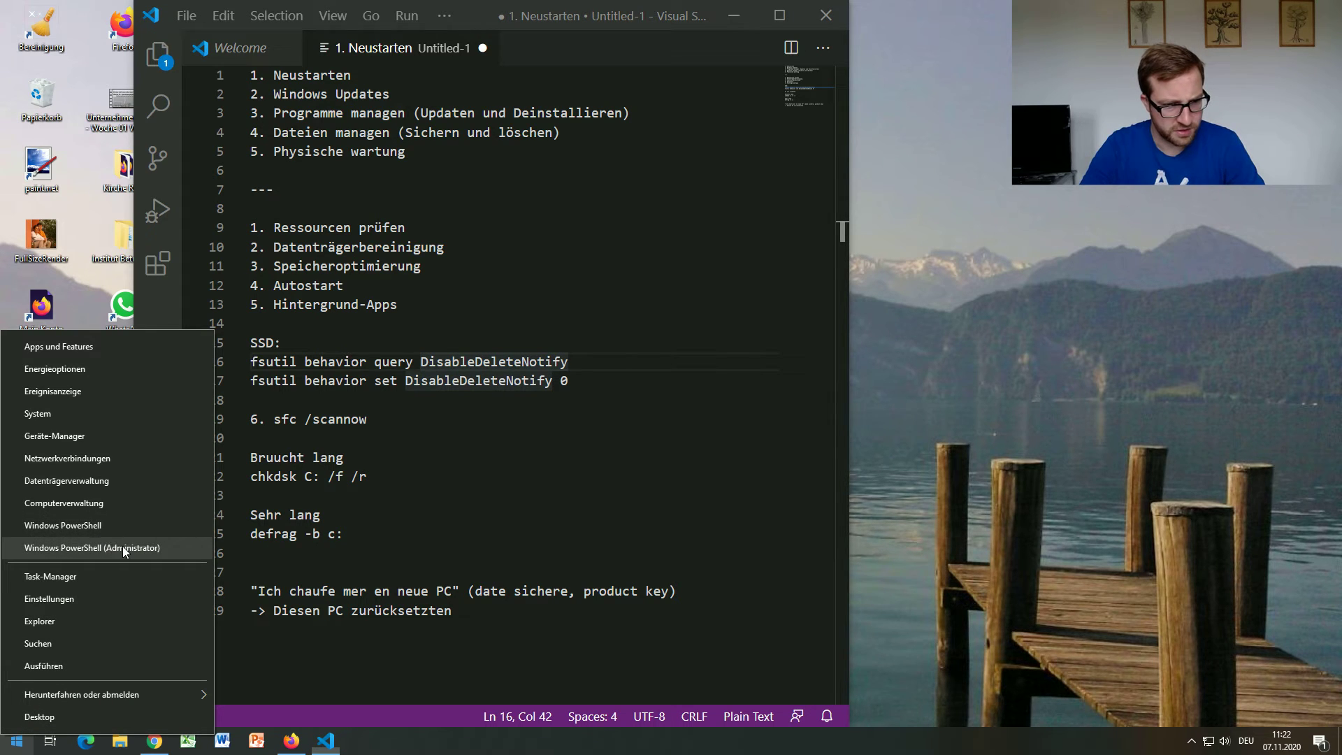
pyautogui.click(123, 547)
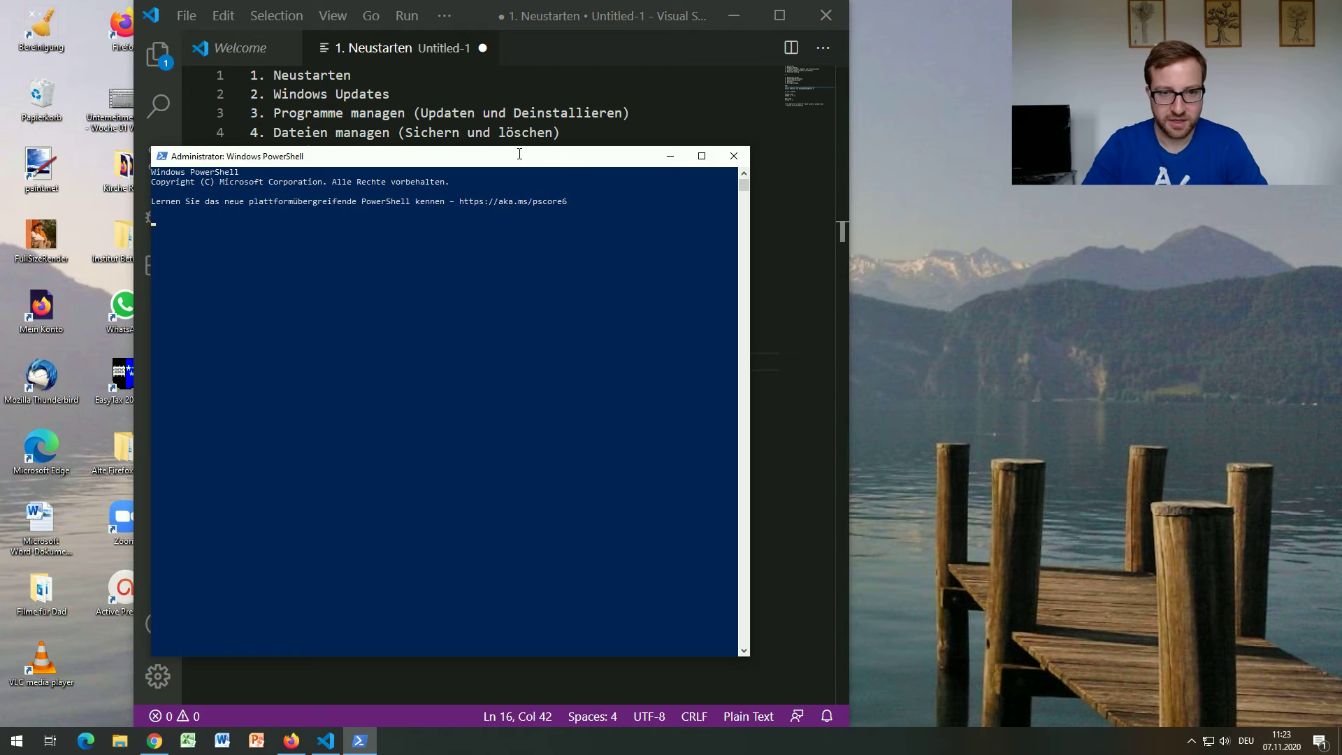
pyautogui.moveTo(503, 151); pyautogui.dragTo(983, 207)
# Check the SSD TRIM setting with fsutil behavior query DisableDeleteNotify and close the PowerShell window
pyautogui.write('fsu')
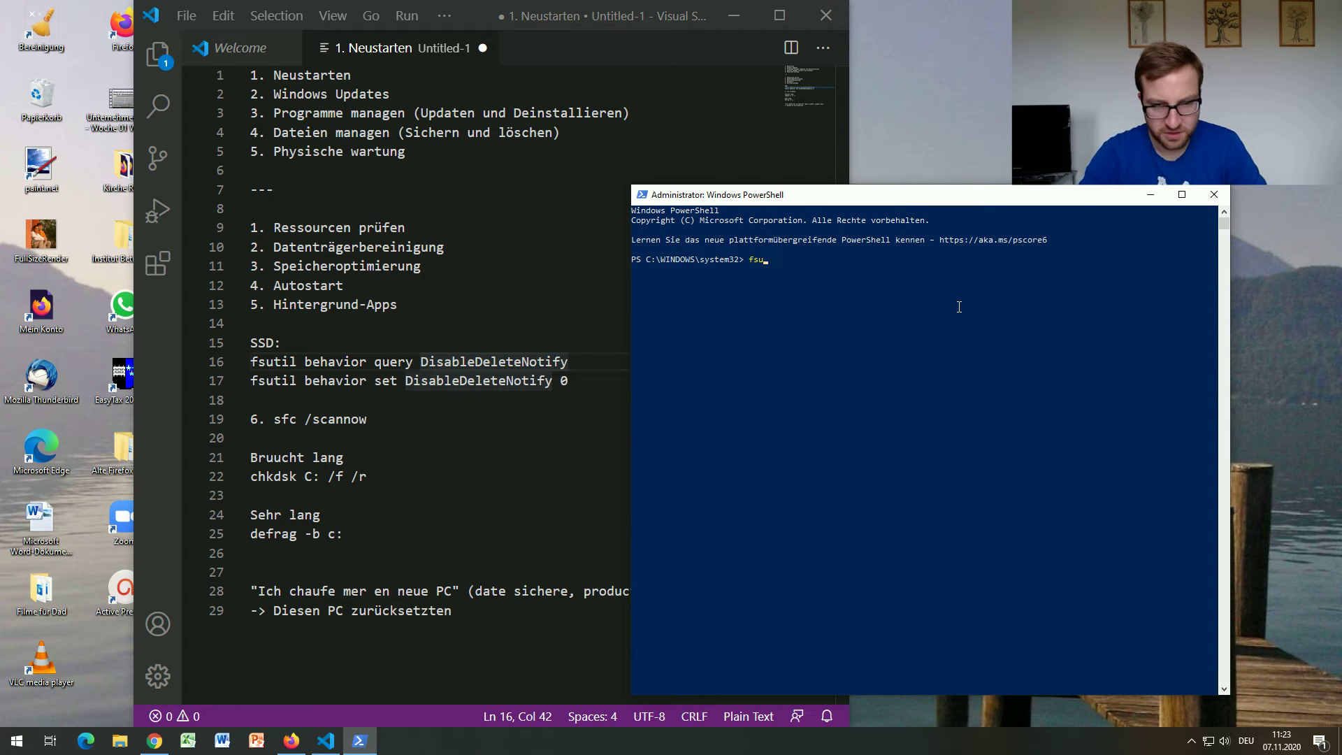
pyautogui.write('til')
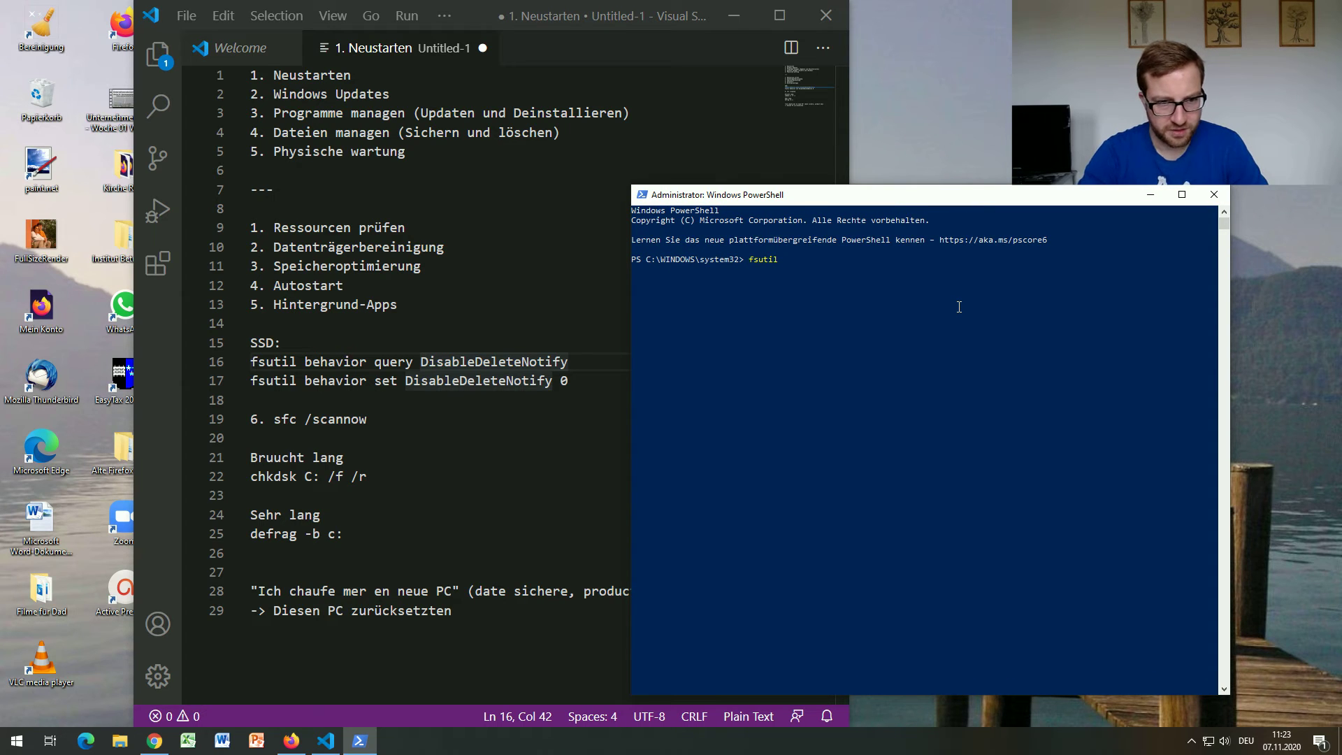
pyautogui.write(' behavior ')
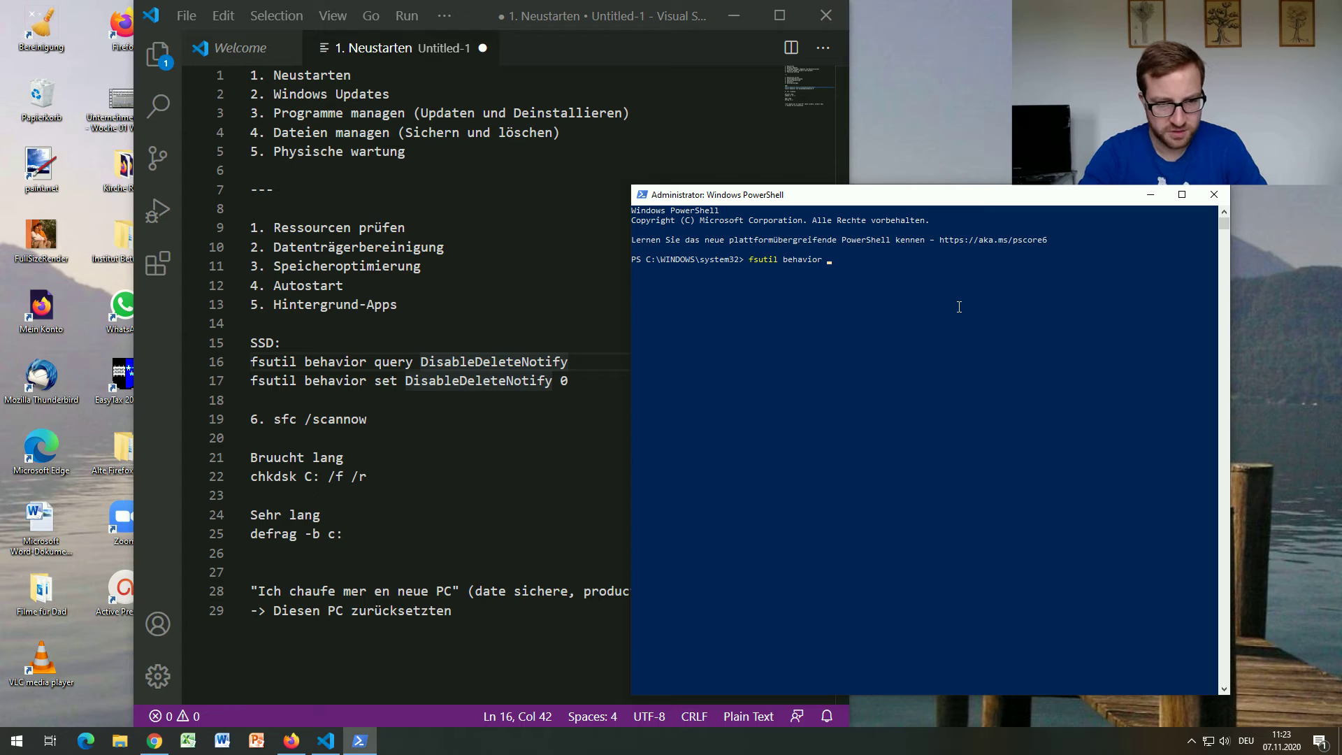
pyautogui.write('query')
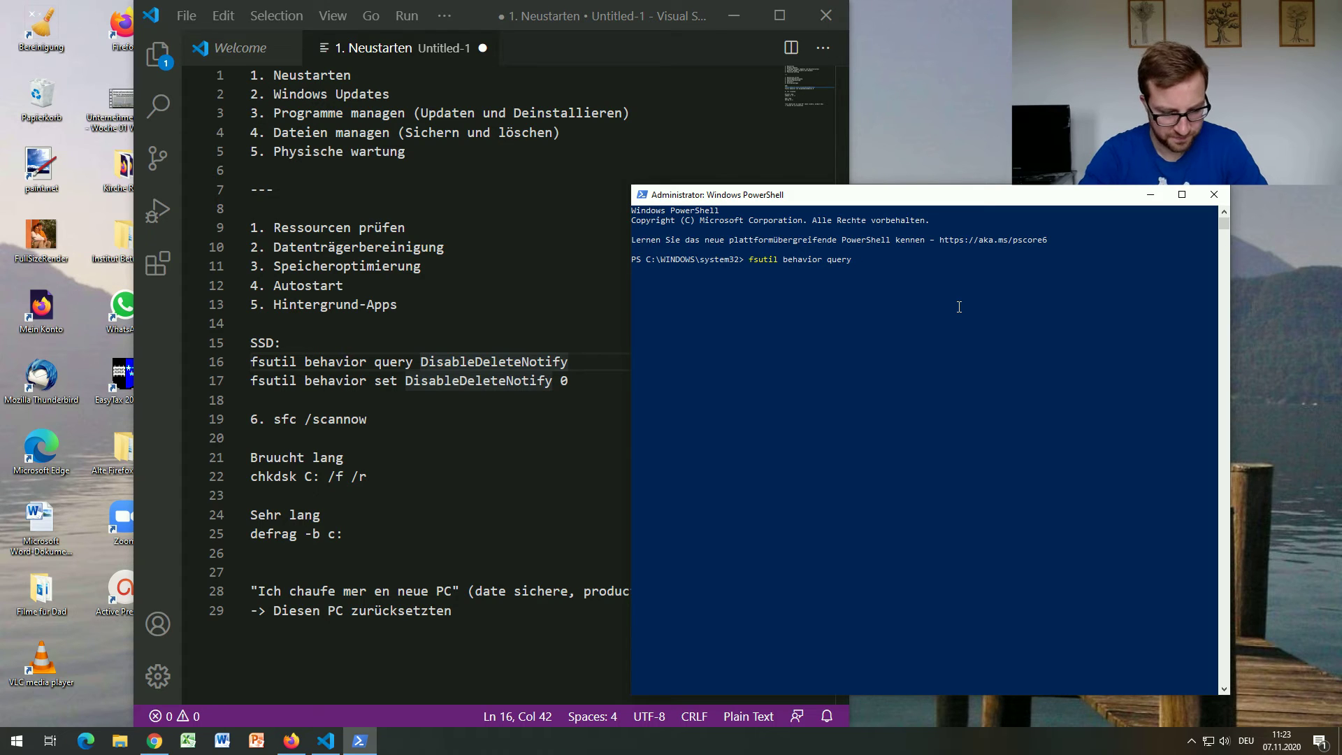
pyautogui.write(' DisableDel')
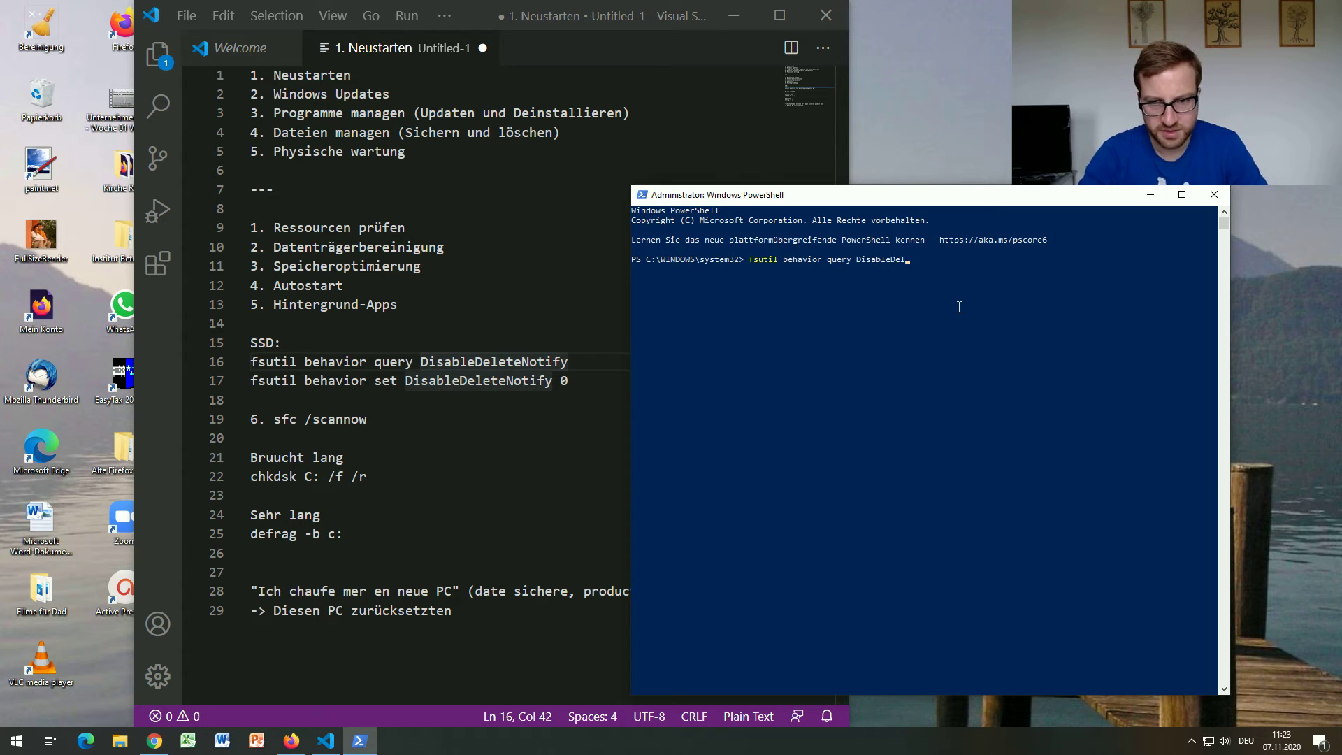
pyautogui.write('eteNotif')
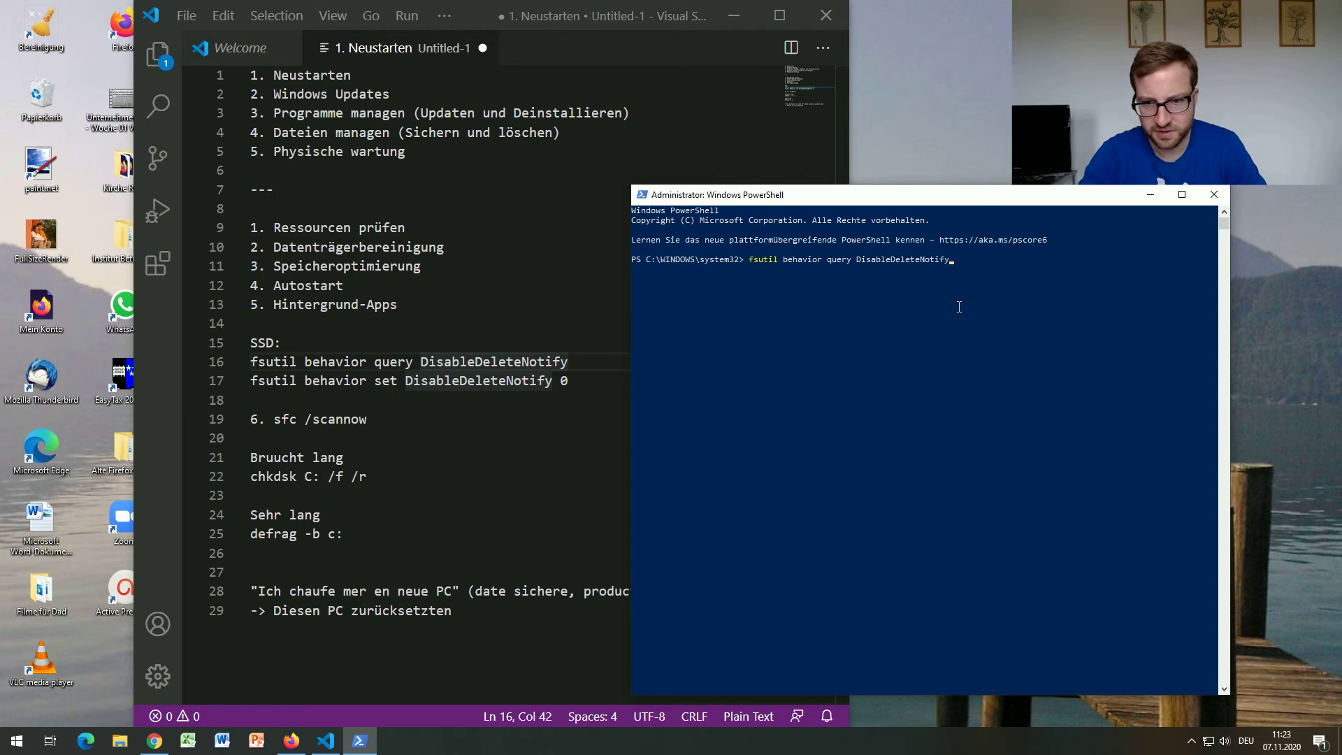
pyautogui.write('y')
pyautogui.press('Return')
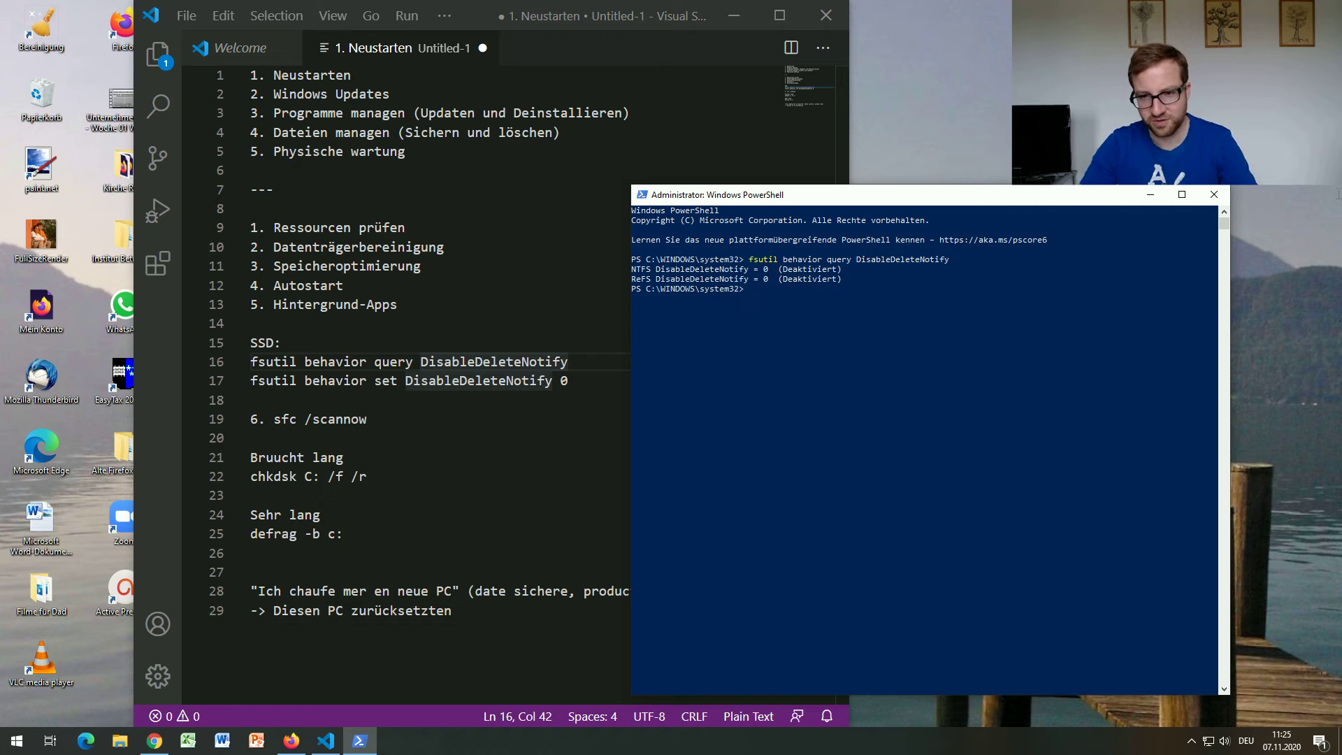
pyautogui.click(1214, 195)
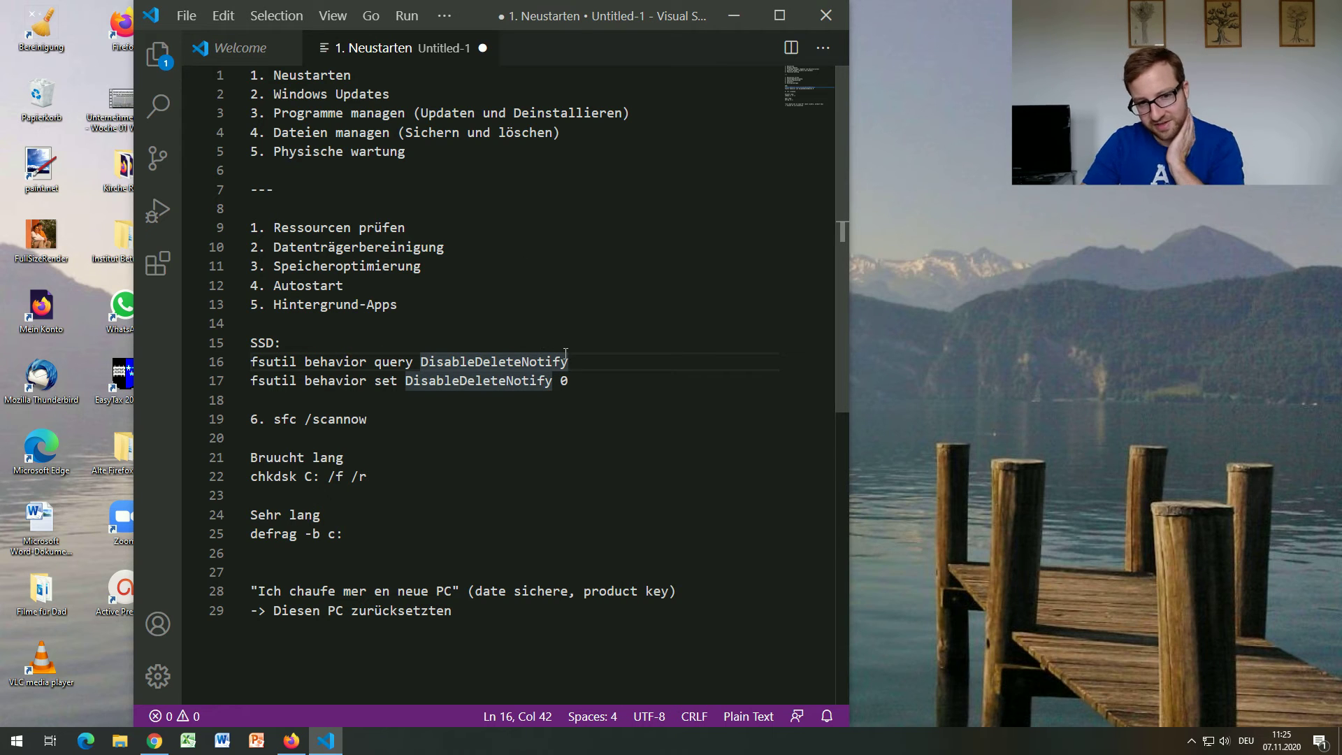
# Try to run sfc /scannow from the checklist in a PowerShell window without administrator rights, and close that window
pyautogui.click(572, 383)
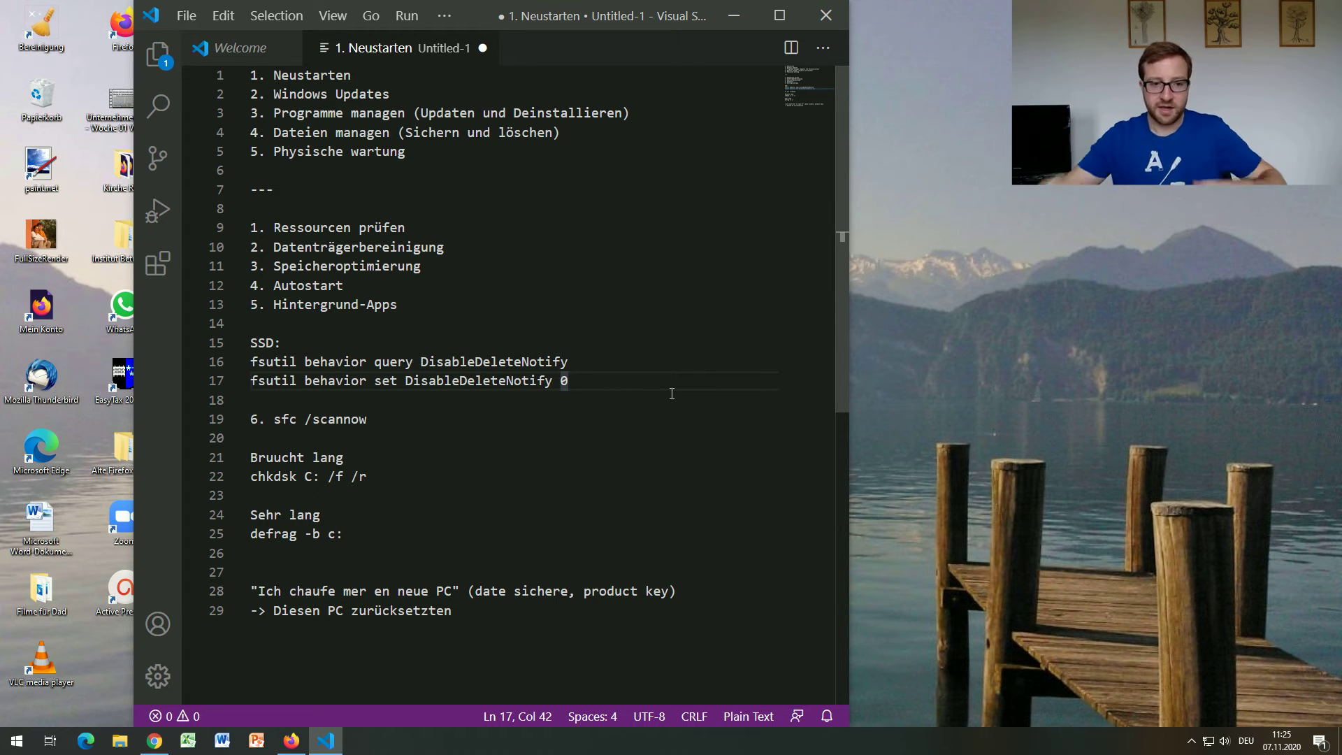
pyautogui.click(368, 419)
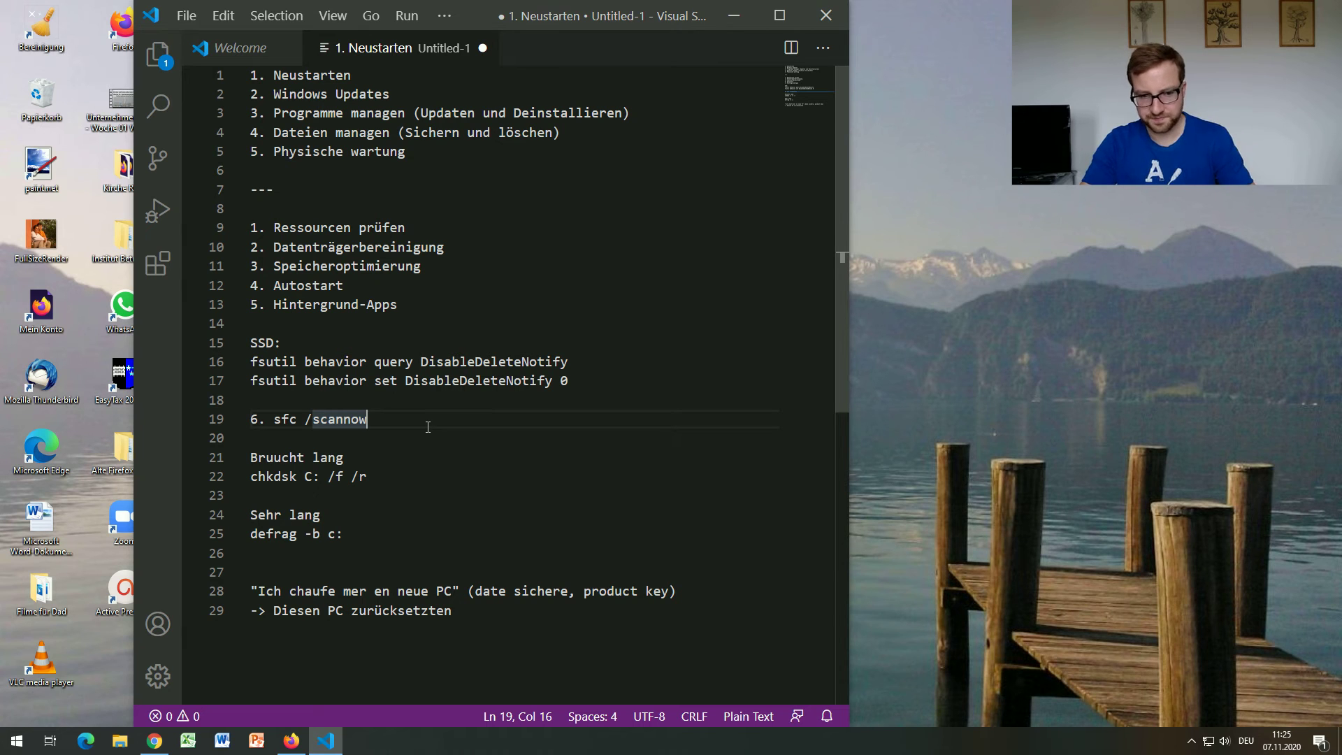
pyautogui.rightClick(15, 741)
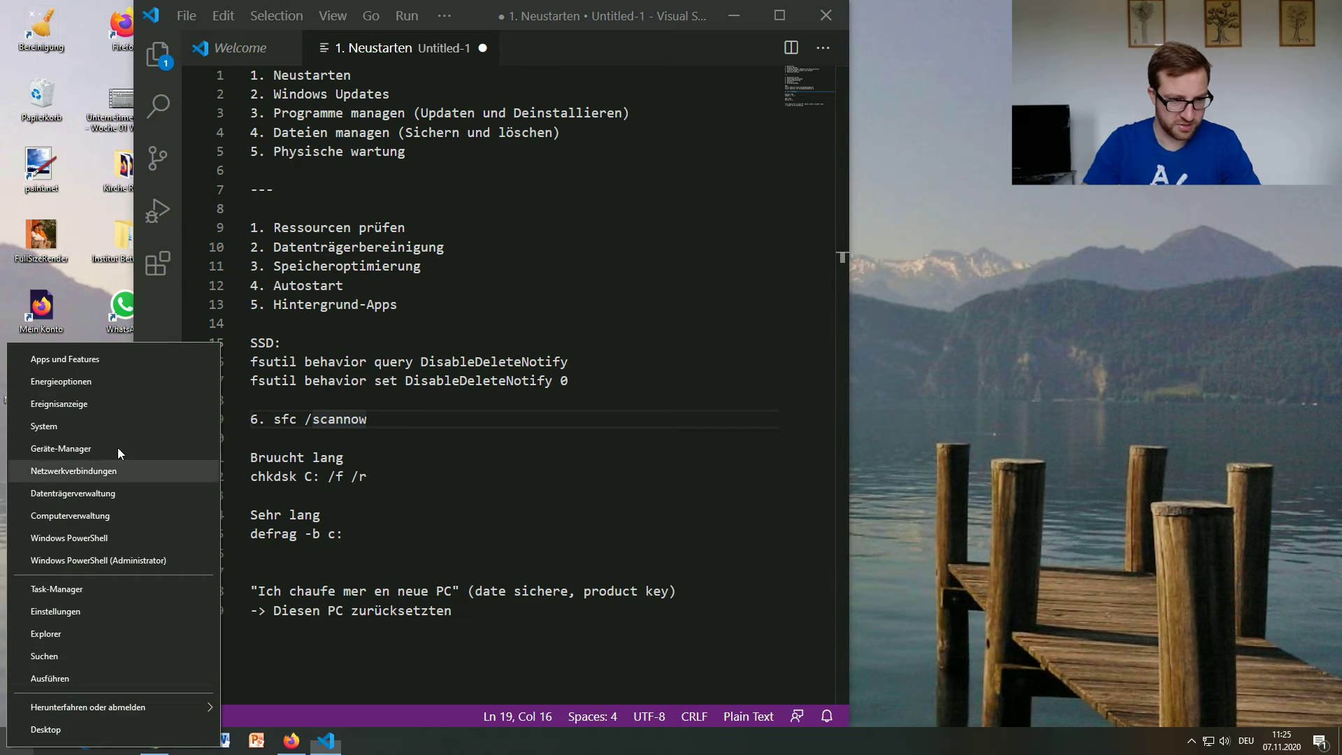
pyautogui.click(129, 536)
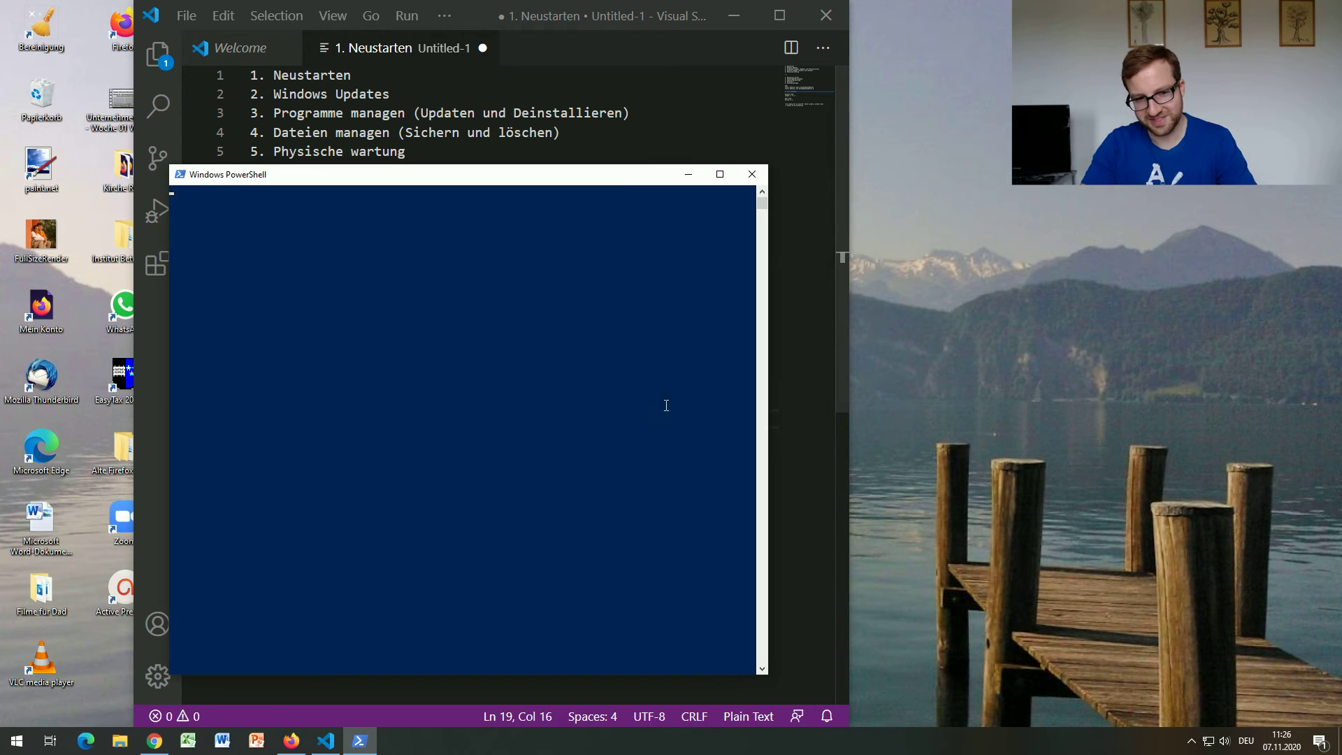
pyautogui.moveTo(604, 183); pyautogui.dragTo(1030, 234)
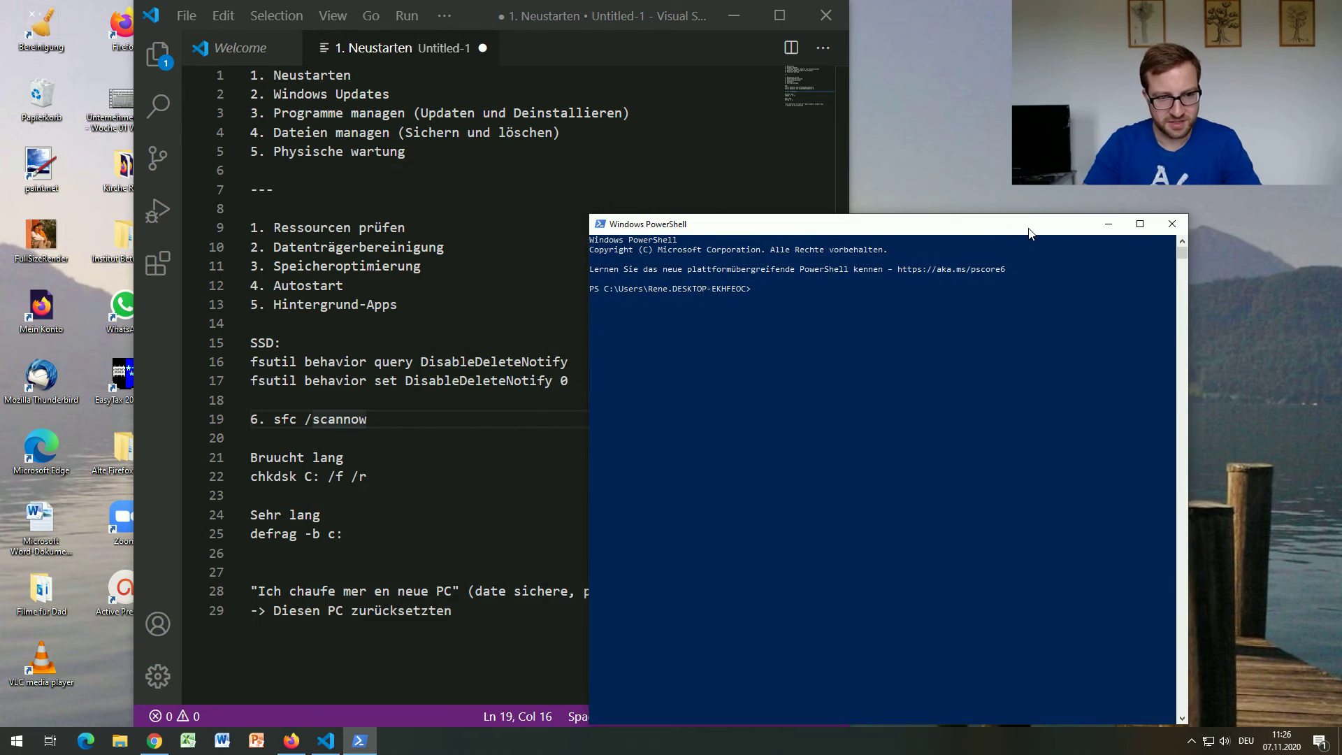
pyautogui.write('sfc')
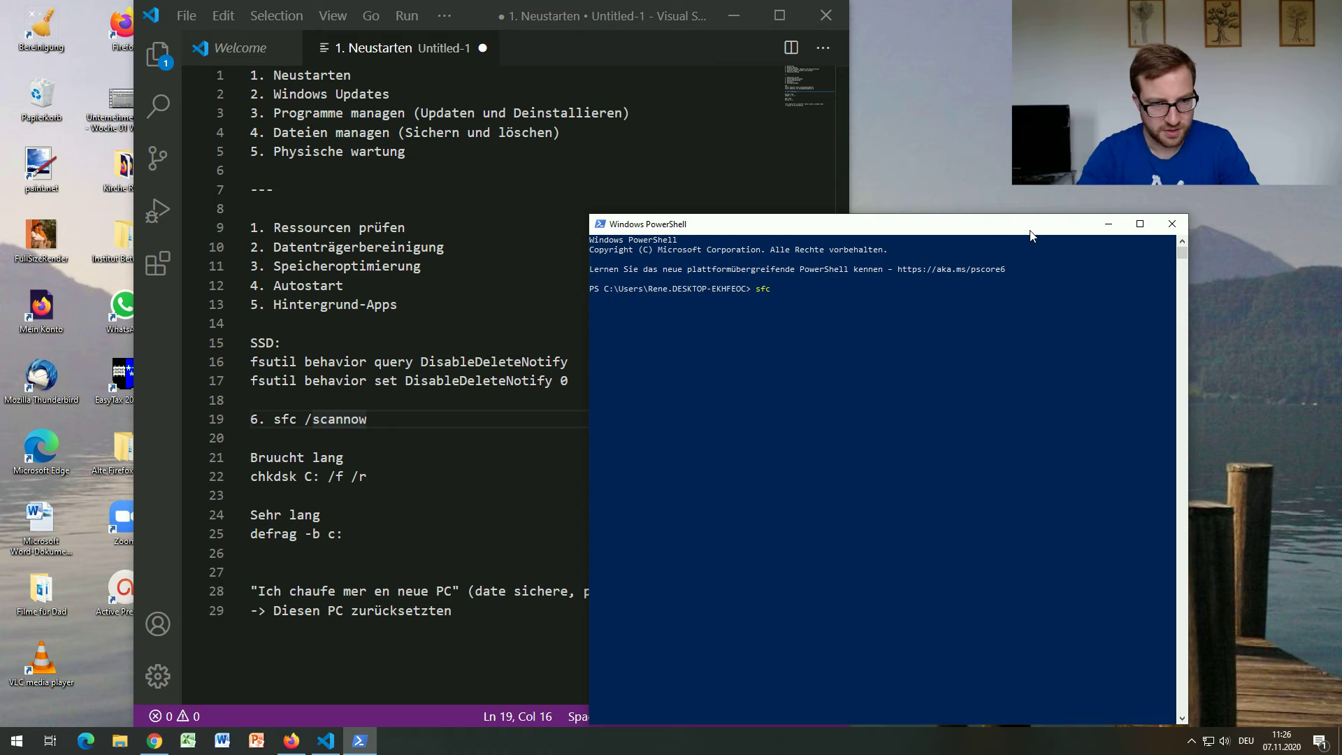
pyautogui.write(' /scannow')
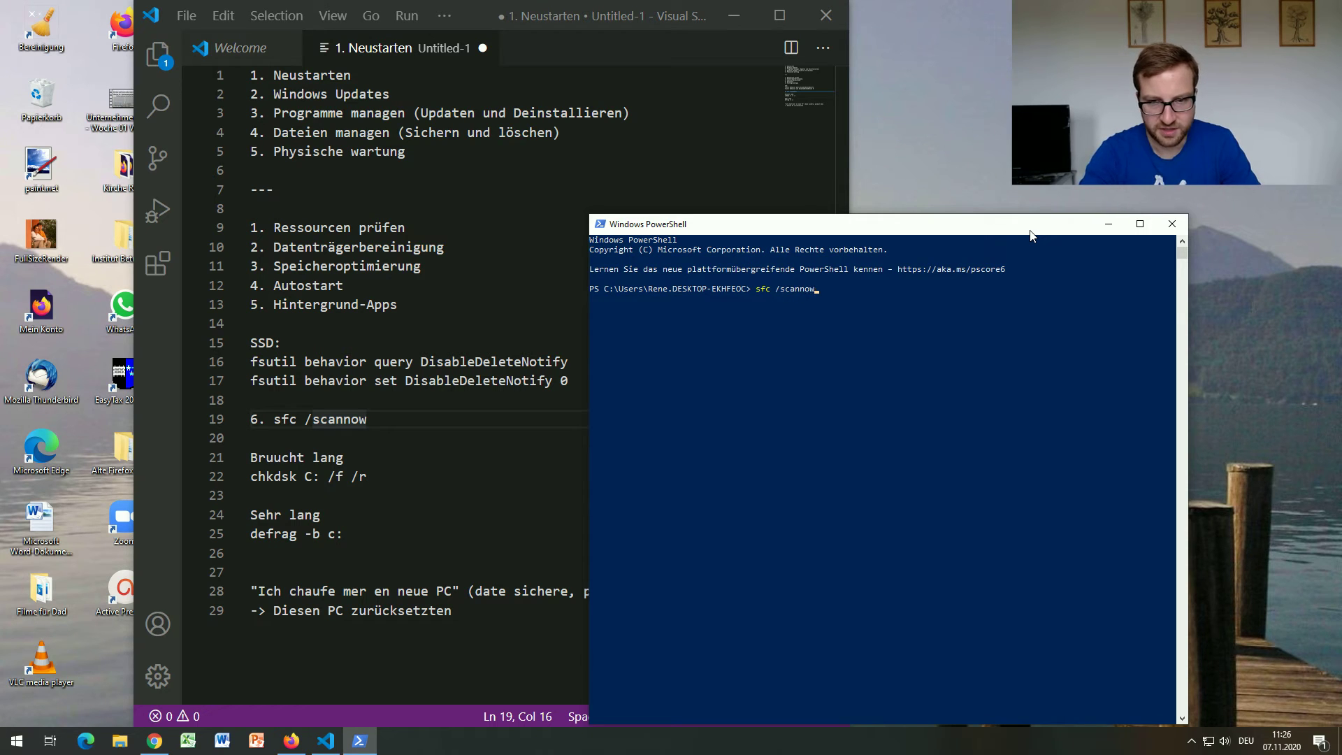
pyautogui.press('Return')
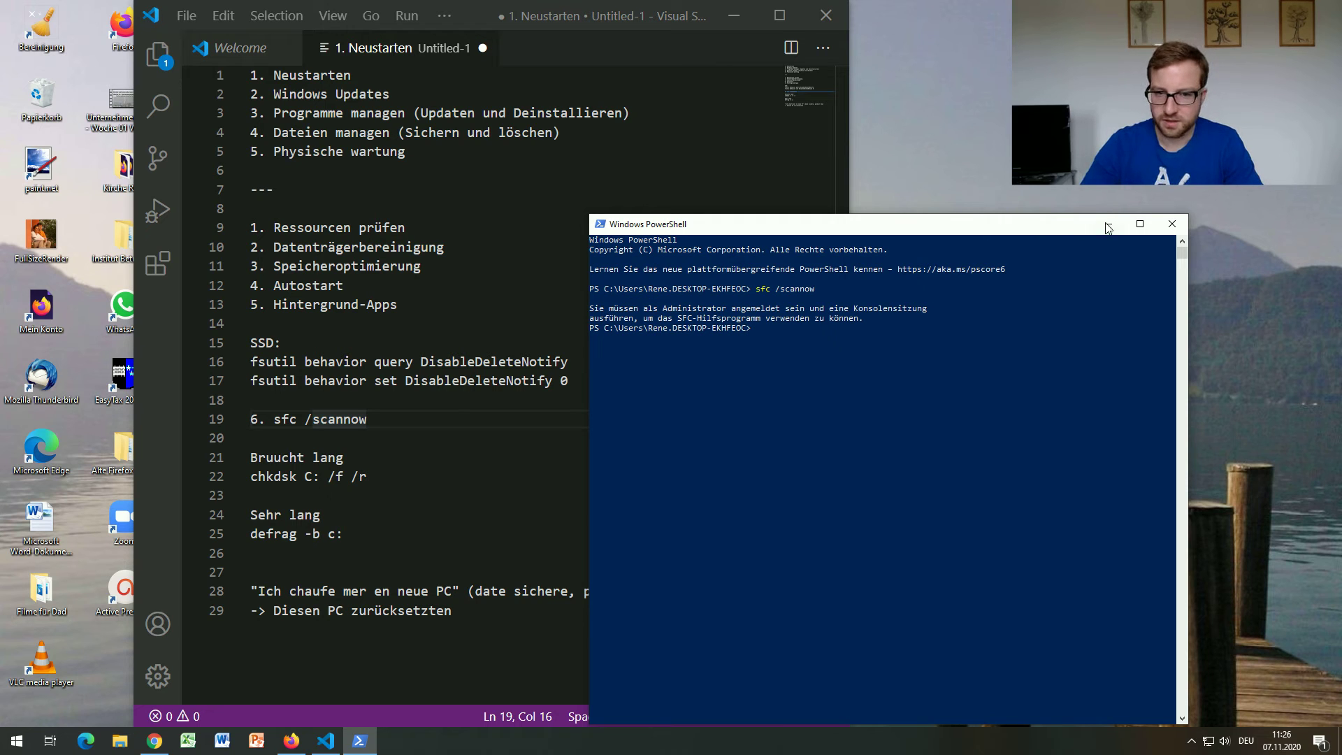
pyautogui.click(1172, 223)
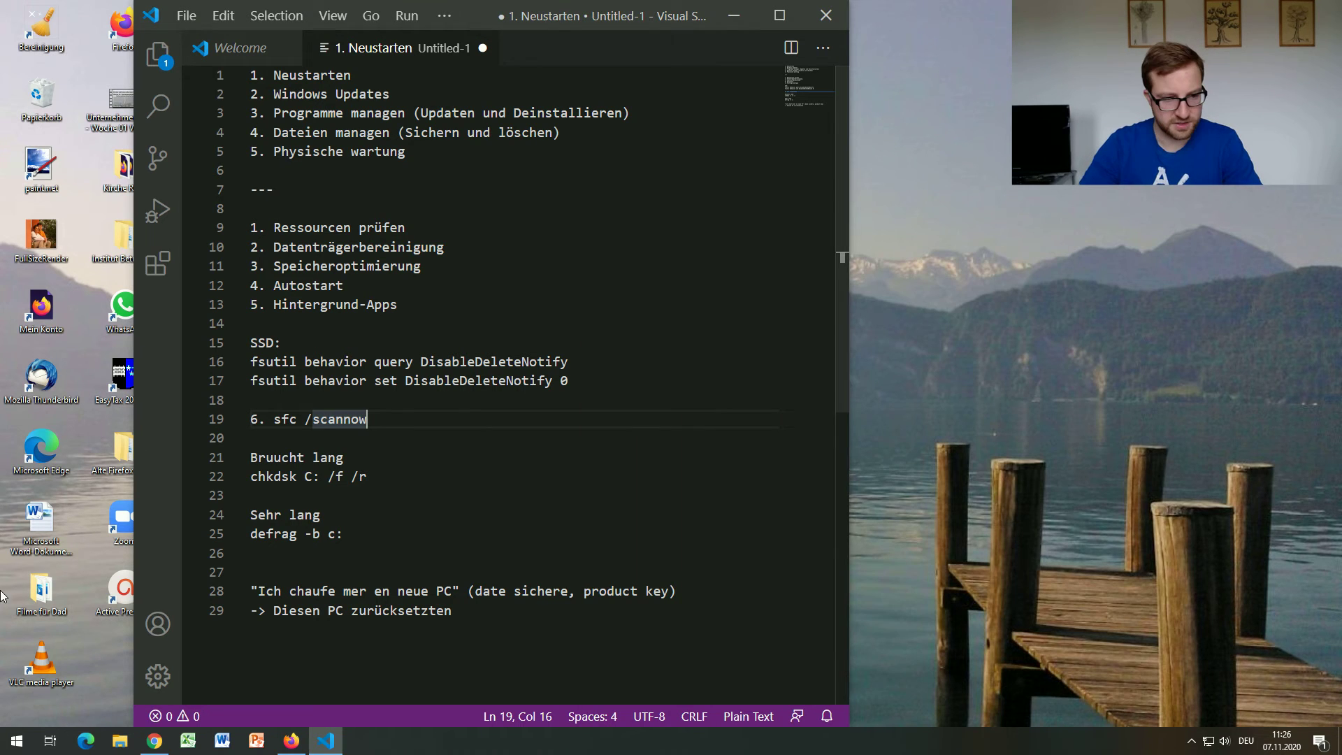
# Start the system file check sfc /scannow in an administrator PowerShell window placed beside the checklist
pyautogui.rightClick(14, 740)
pyautogui.click(162, 563)
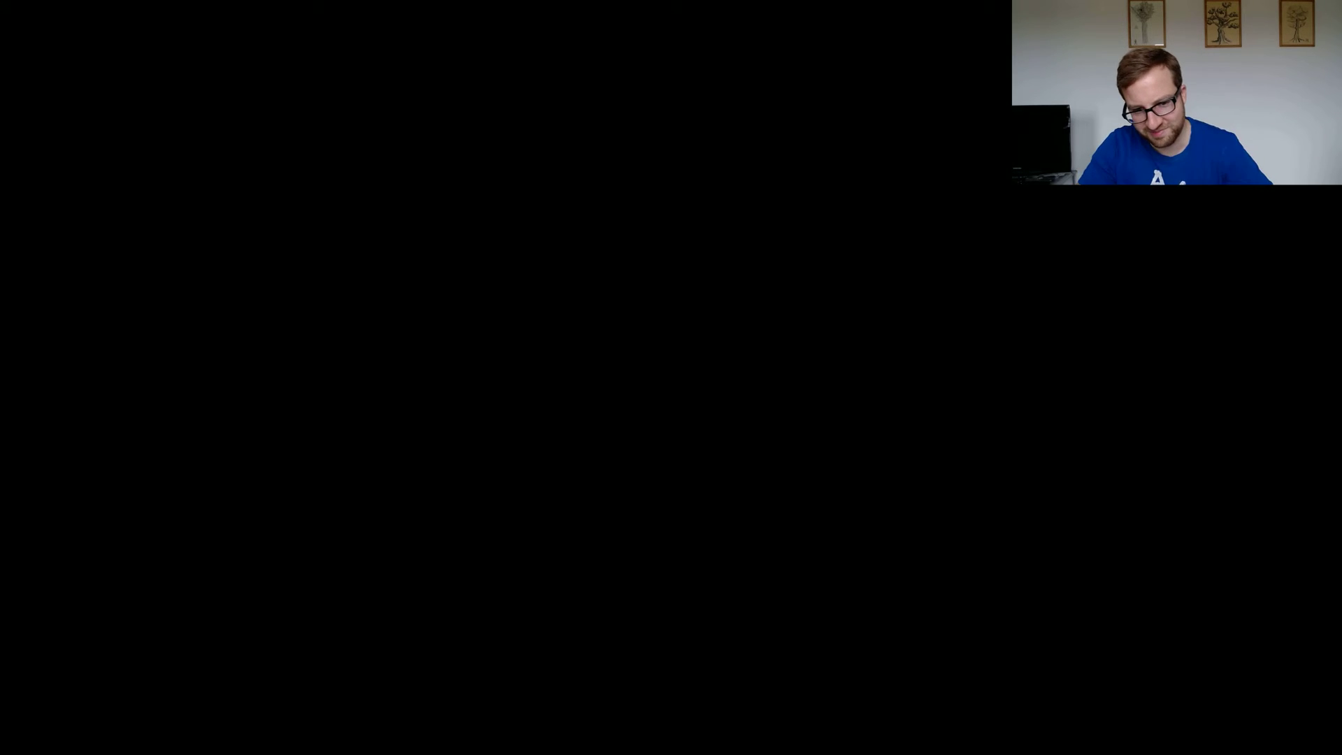
pyautogui.click(665, 569)
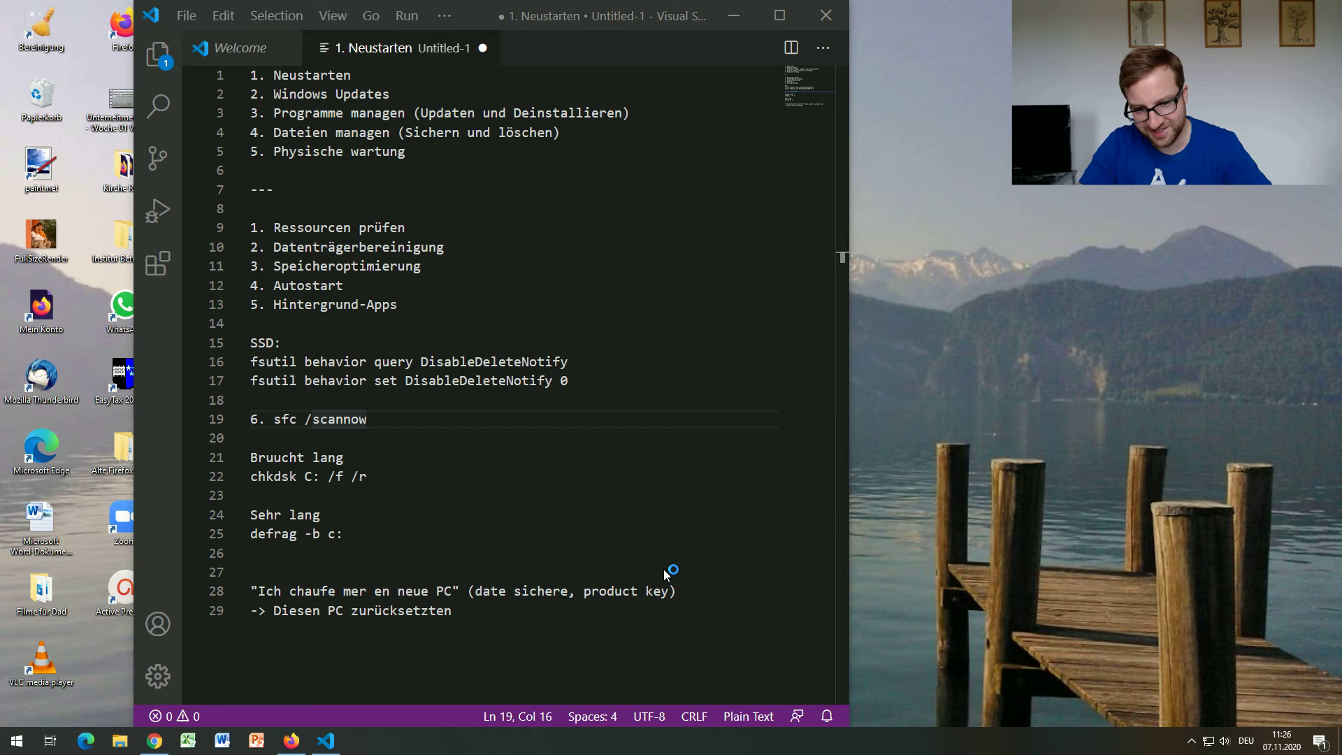
pyautogui.moveTo(444, 75); pyautogui.dragTo(1052, 133)
pyautogui.write('sfc ')
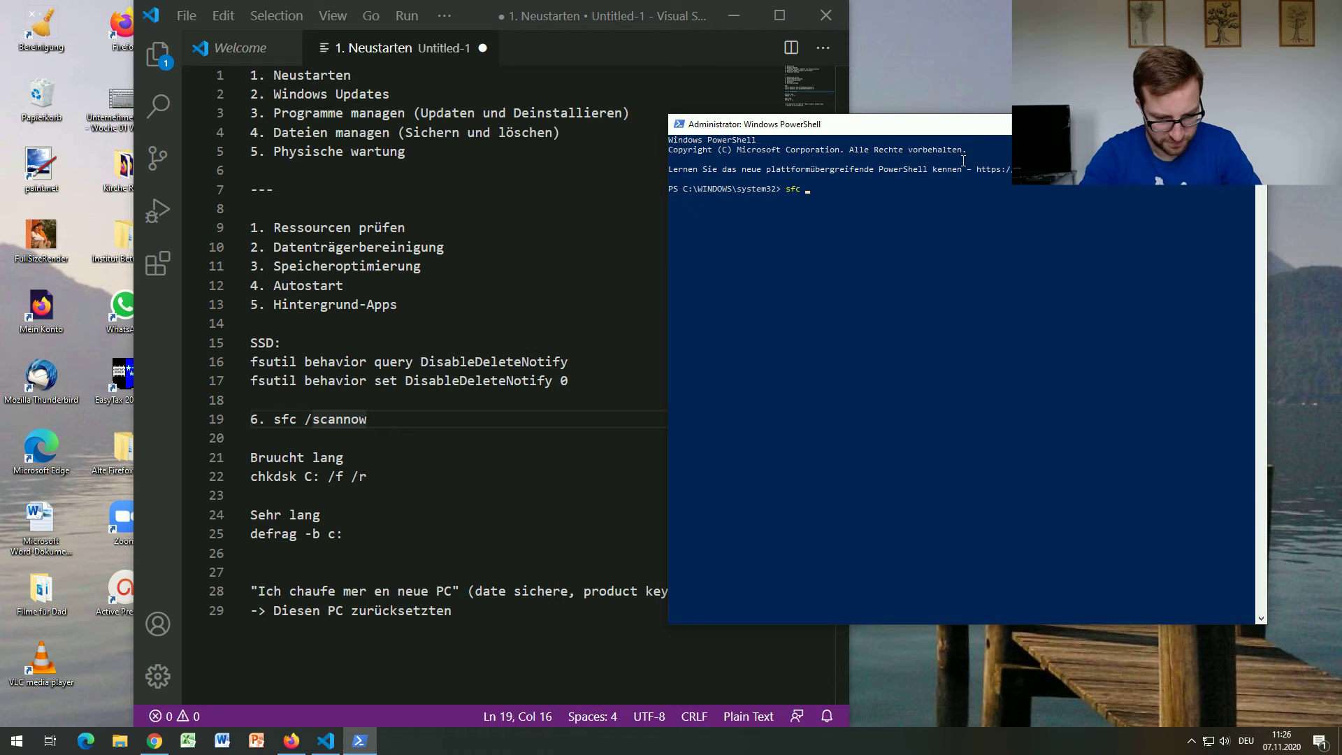
pyautogui.write('/scannow')
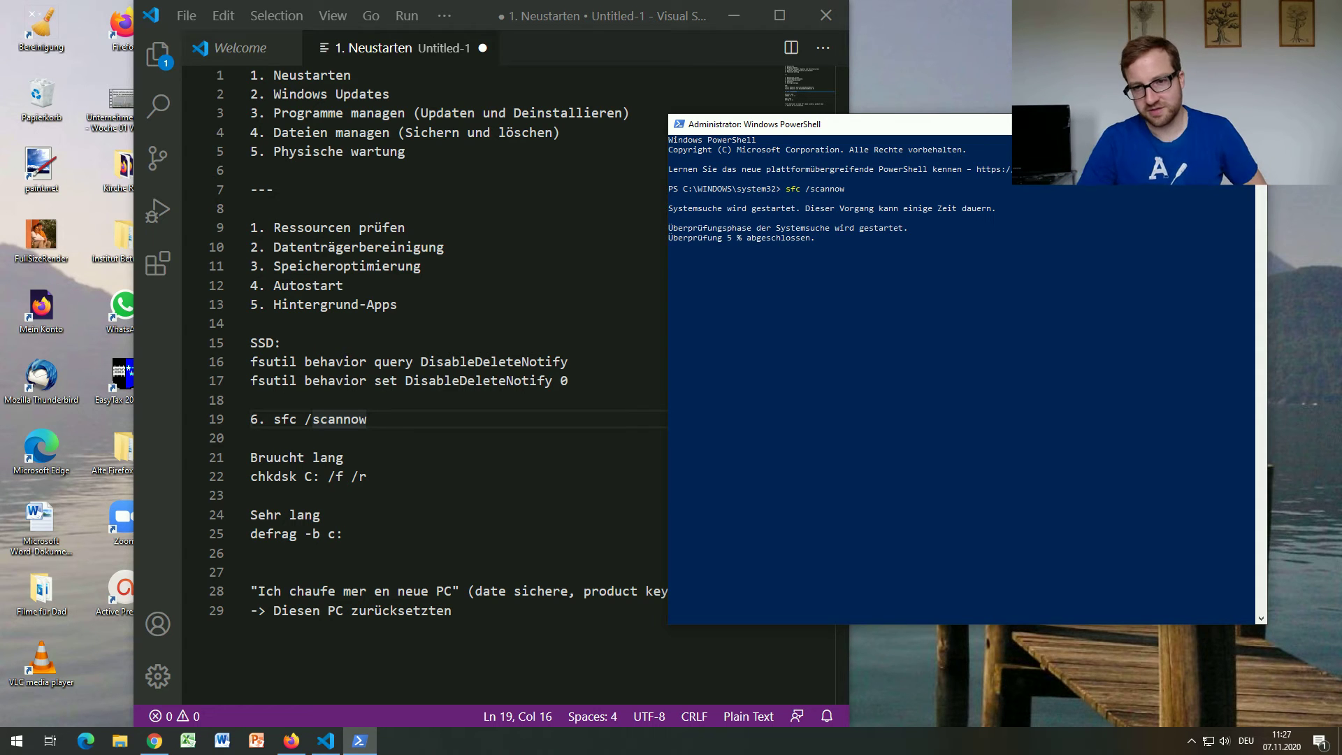
pyautogui.moveTo(1119, 123); pyautogui.dragTo(1137, 123)
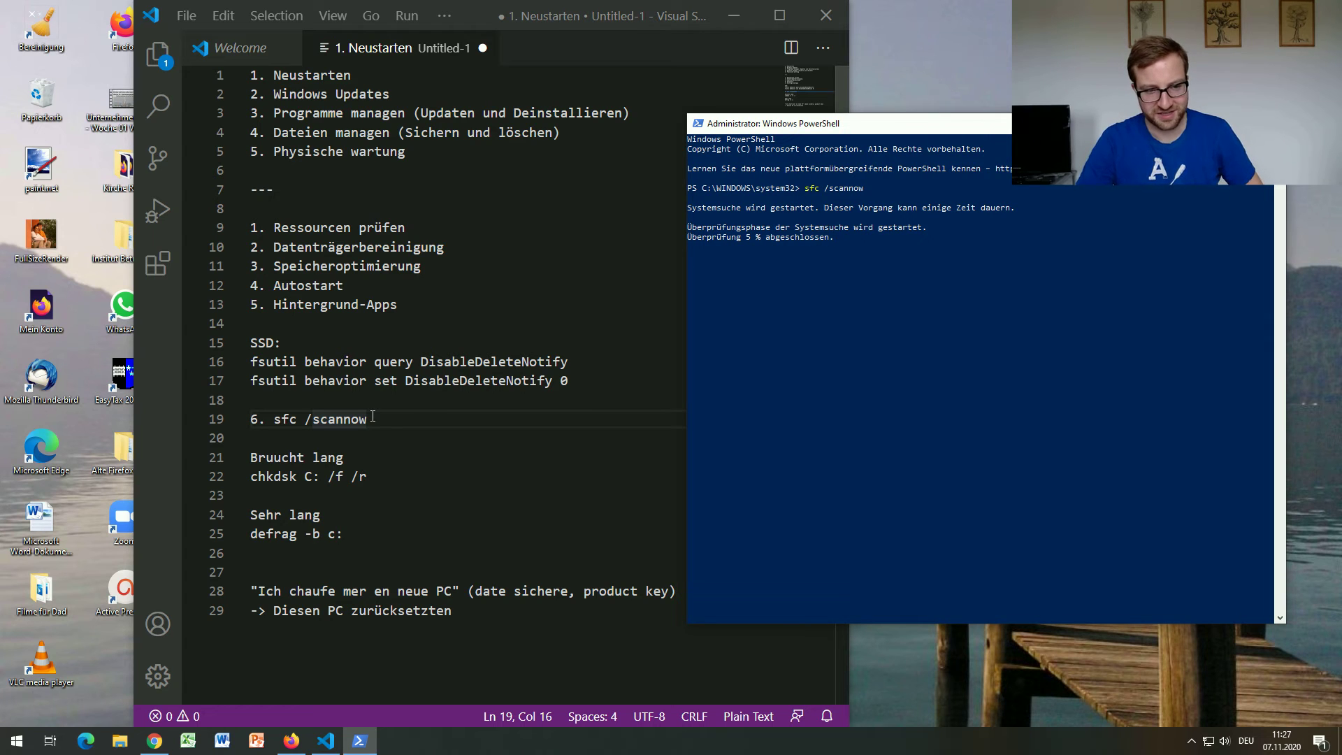
# Highlight the chkdsk C: /f /r command in the checklist and look at the progress of the running system scan
pyautogui.click(349, 457)
pyautogui.click(269, 476)
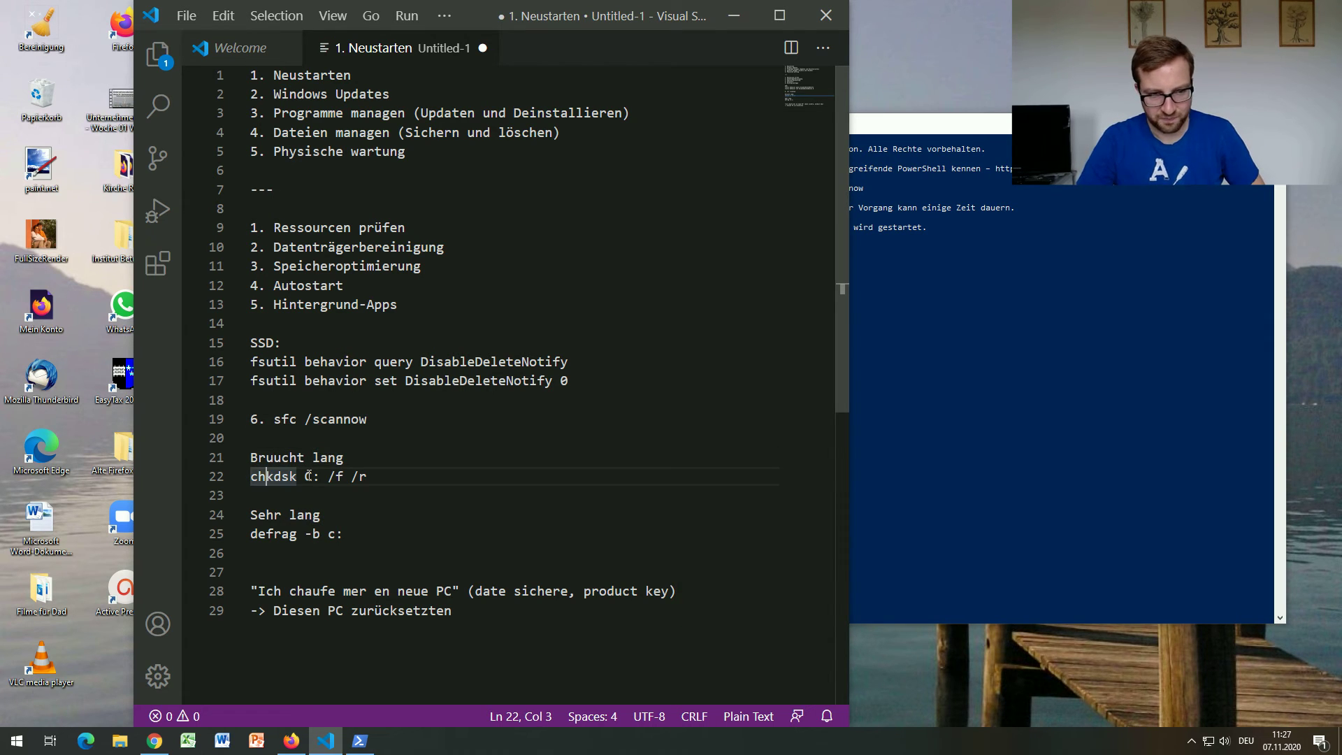
pyautogui.press('End')
pyautogui.hotkey('shift', 'Left')
pyautogui.hotkey('shift', 'Left')
pyautogui.hotkey('shift', 'Left')
pyautogui.hotkey('shift', 'Left')
pyautogui.hotkey('shift', 'Left')
pyautogui.hotkey('shift', 'Left')
pyautogui.hotkey('shift', 'Left')
pyautogui.hotkey('shift', 'Left')
pyautogui.hotkey('shift', 'Left')
pyautogui.hotkey('shift', 'Left')
pyautogui.hotkey('shift', 'Left')
pyautogui.hotkey('shift', 'Left')
pyautogui.hotkey('shift', 'Left')
pyautogui.hotkey('shift', 'Left')
pyautogui.hotkey('shift', 'Left')
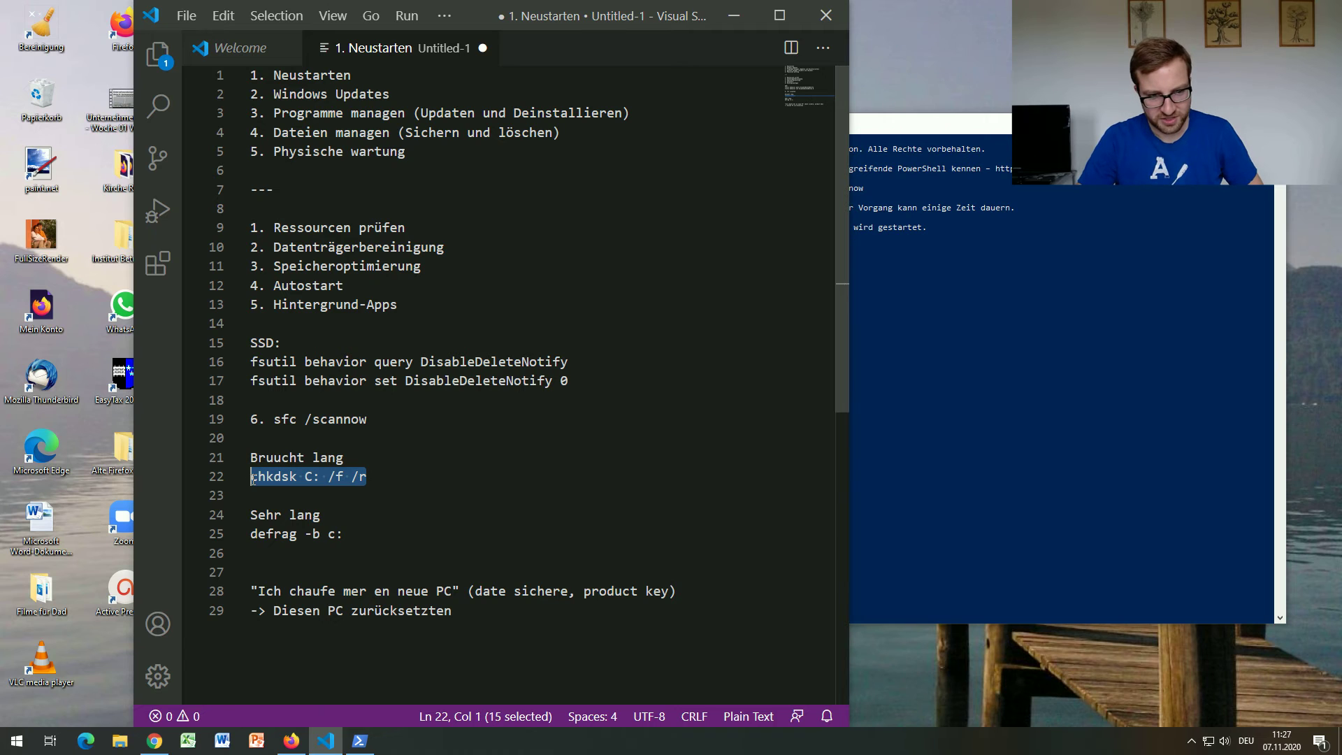
pyautogui.click(390, 474)
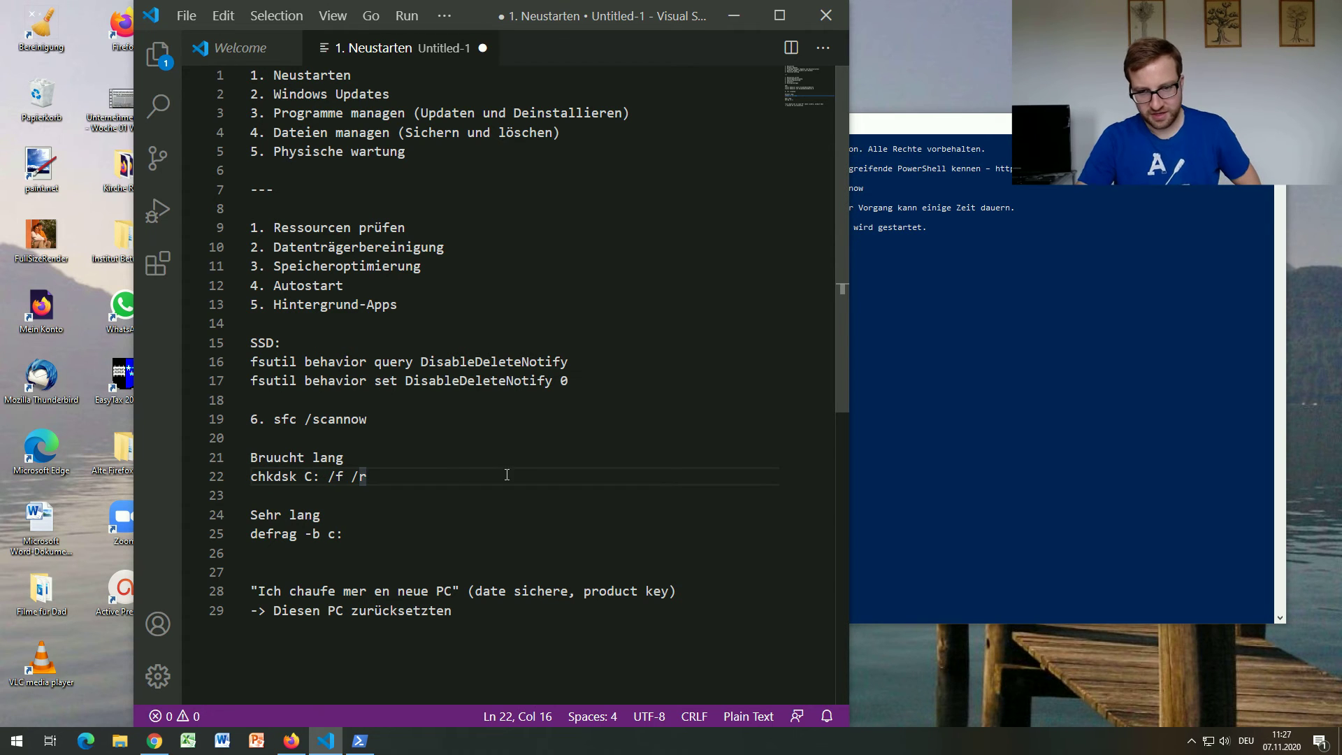
pyautogui.click(1095, 379)
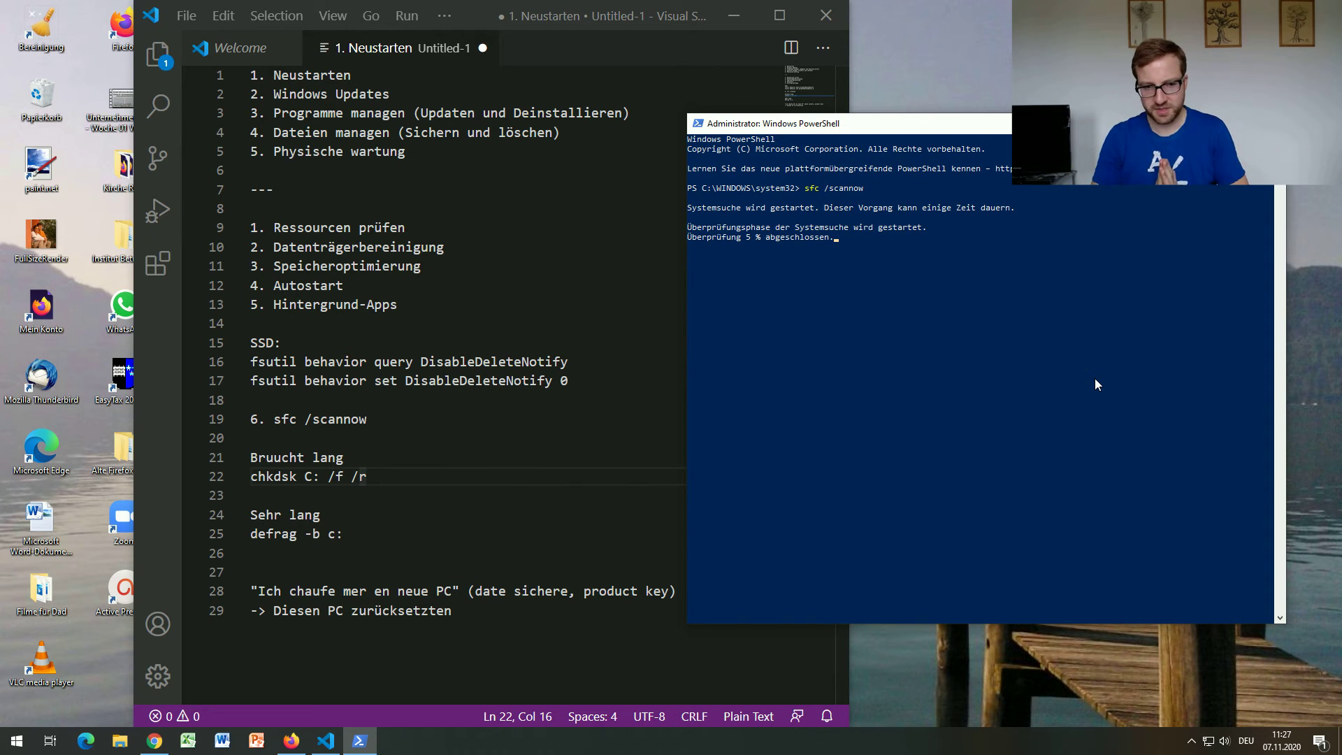
# Go through the parts of the chkdsk command in the checklist: the drive C: and the /f and /r options
pyautogui.click(381, 457)
pyautogui.click(394, 478)
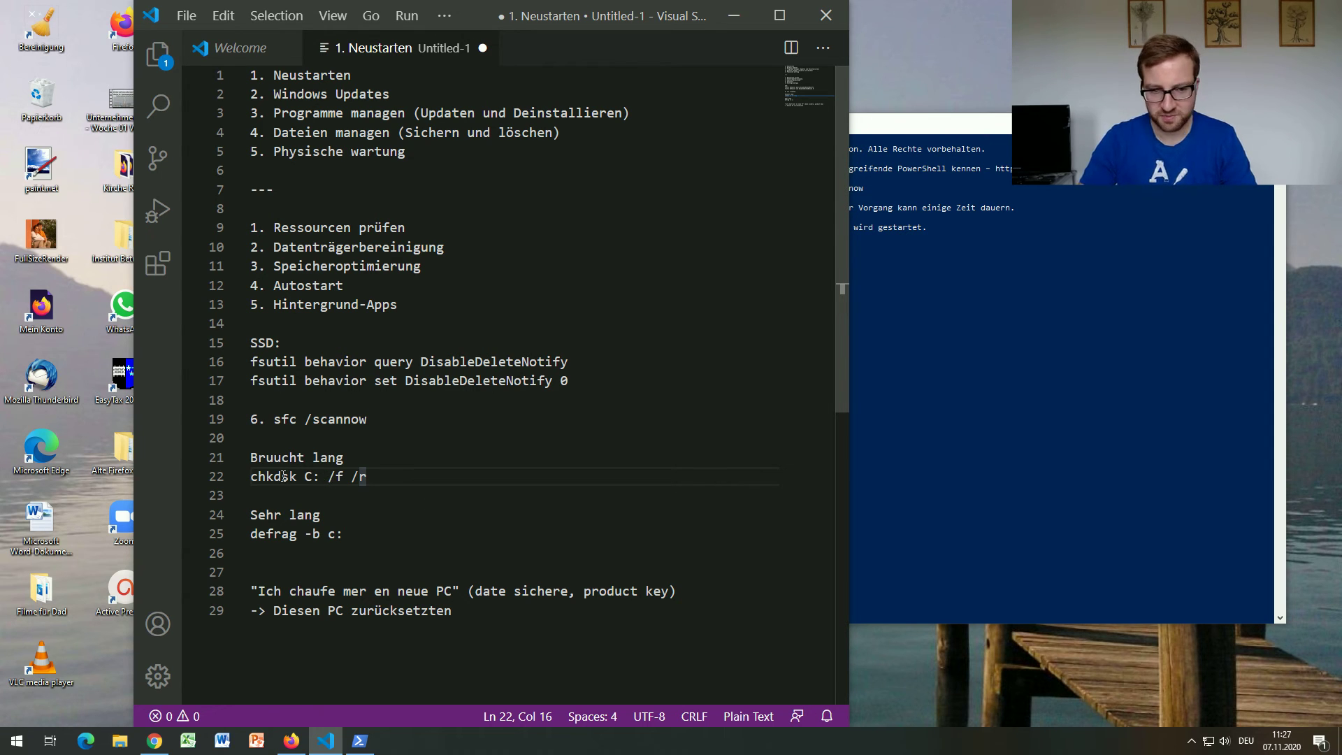
pyautogui.click(305, 476)
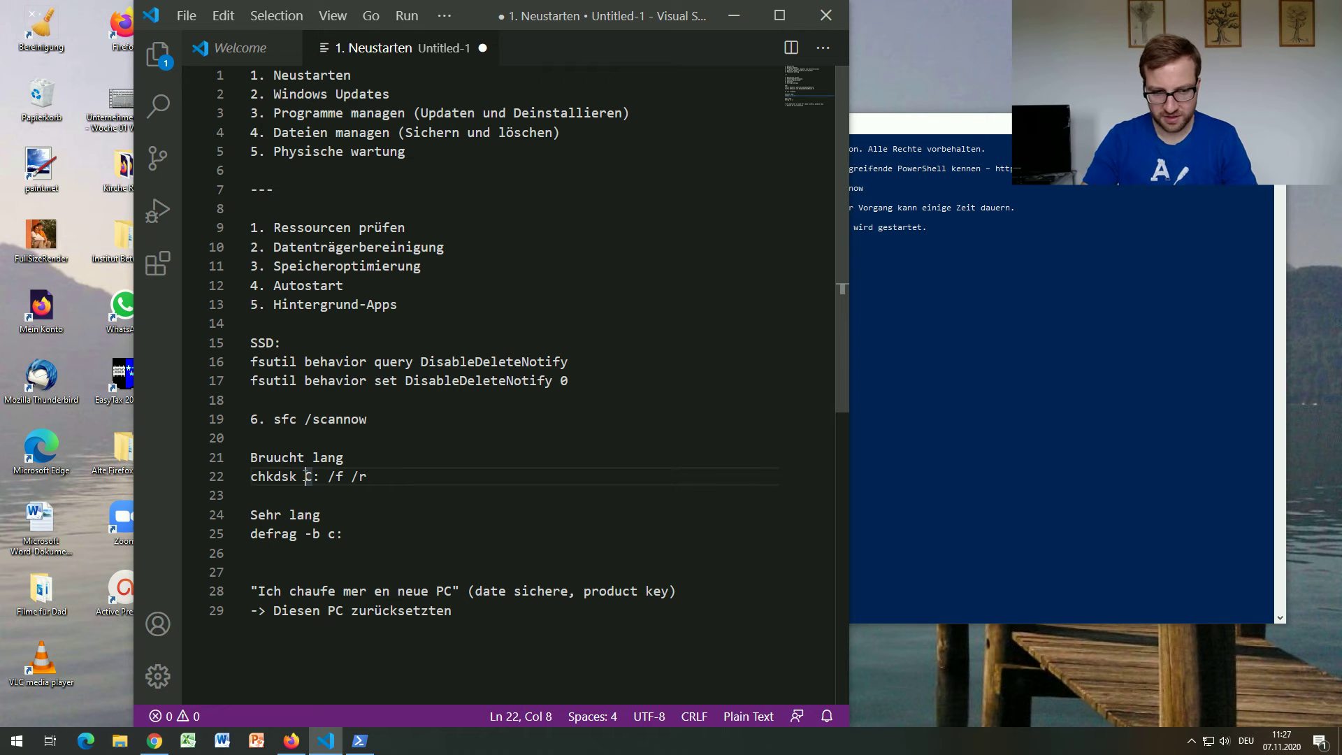
pyautogui.click(342, 476)
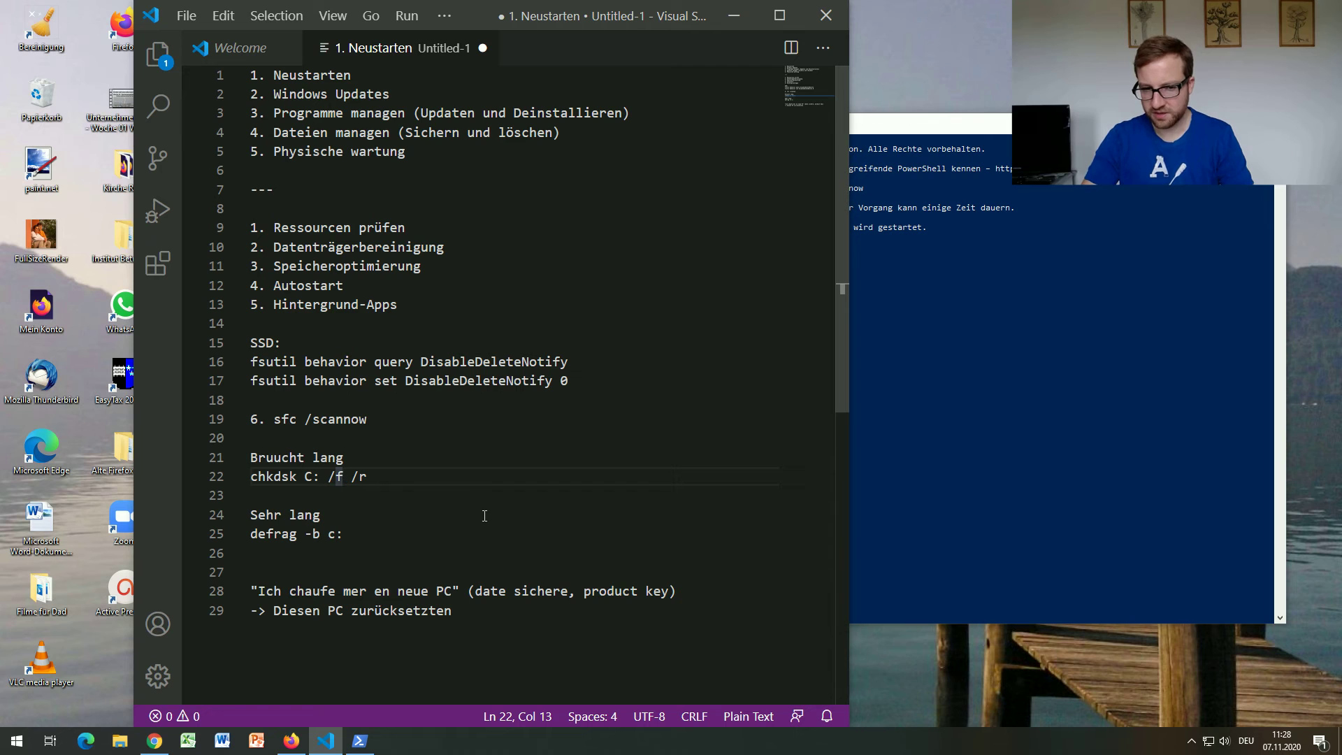
pyautogui.click(376, 480)
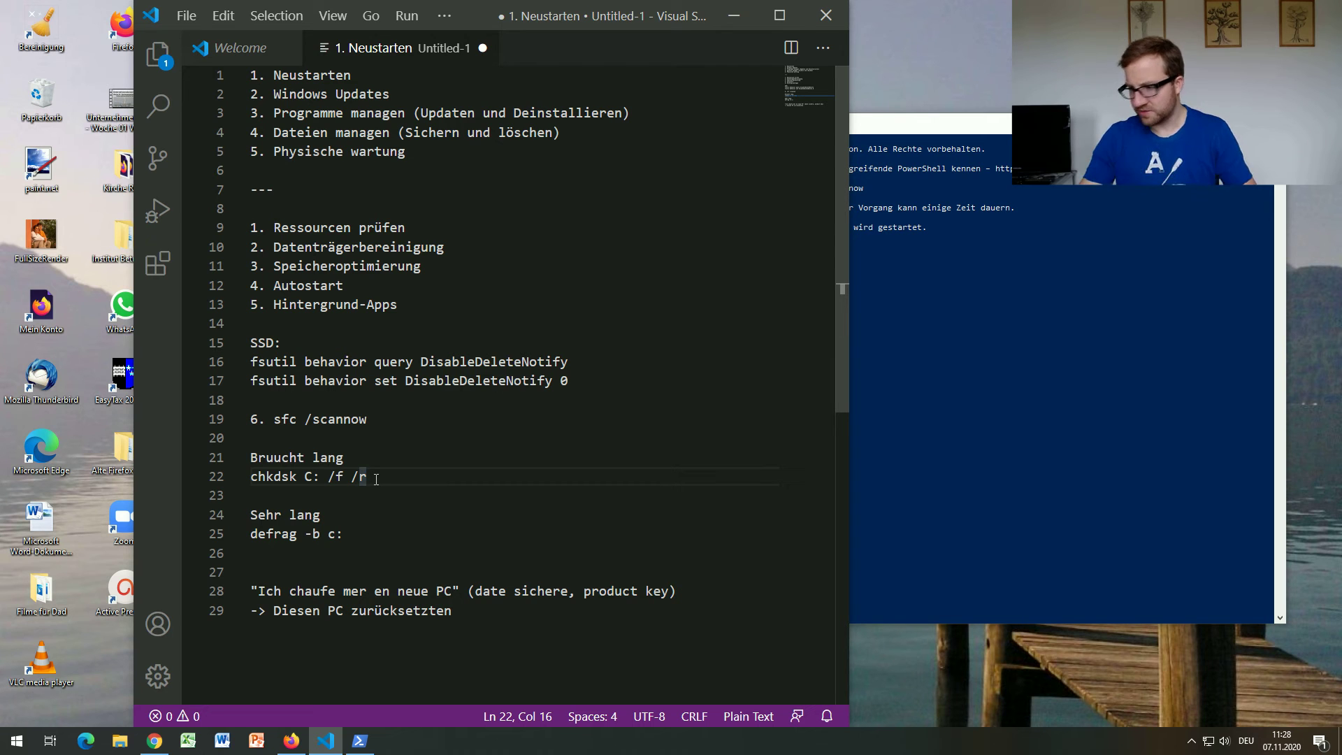
pyautogui.press('Left')
pyautogui.press('Left')
pyautogui.press('Left')
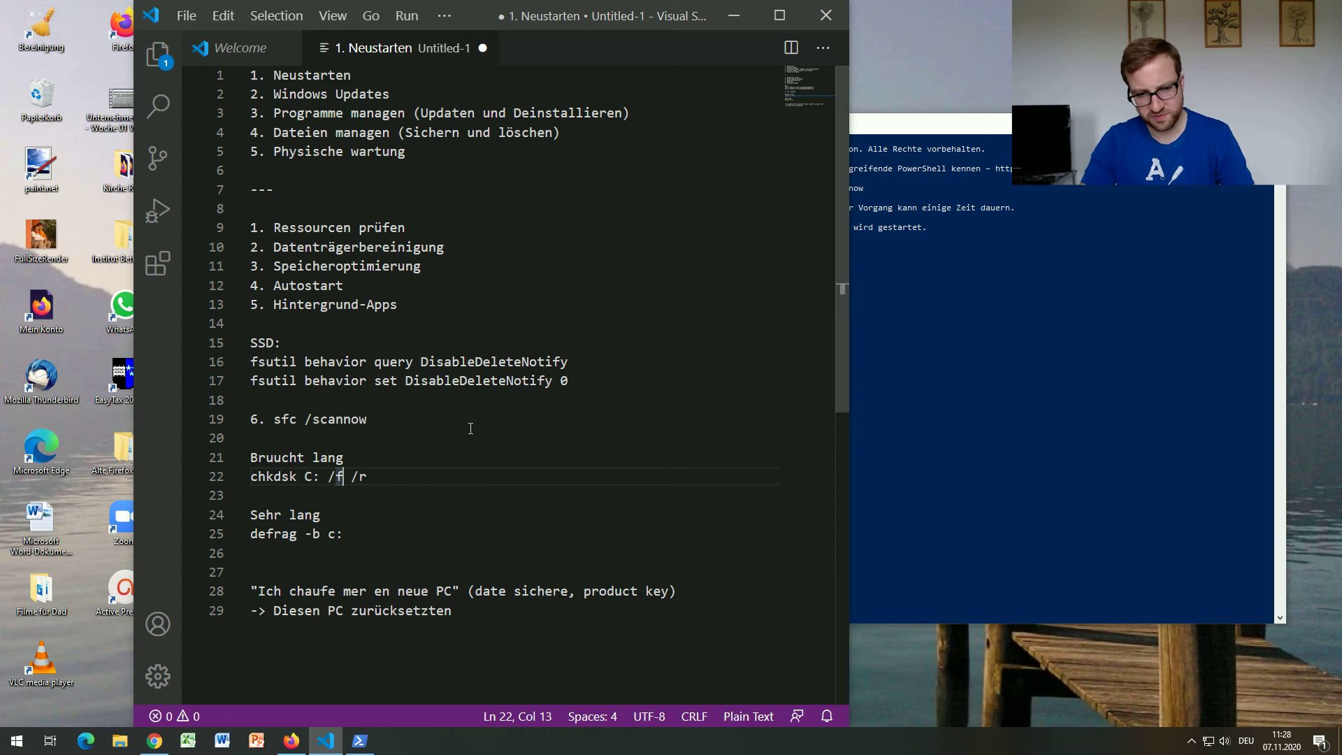
pyautogui.press('Left')
pyautogui.press('Left')
pyautogui.press('Left')
pyautogui.press('Left')
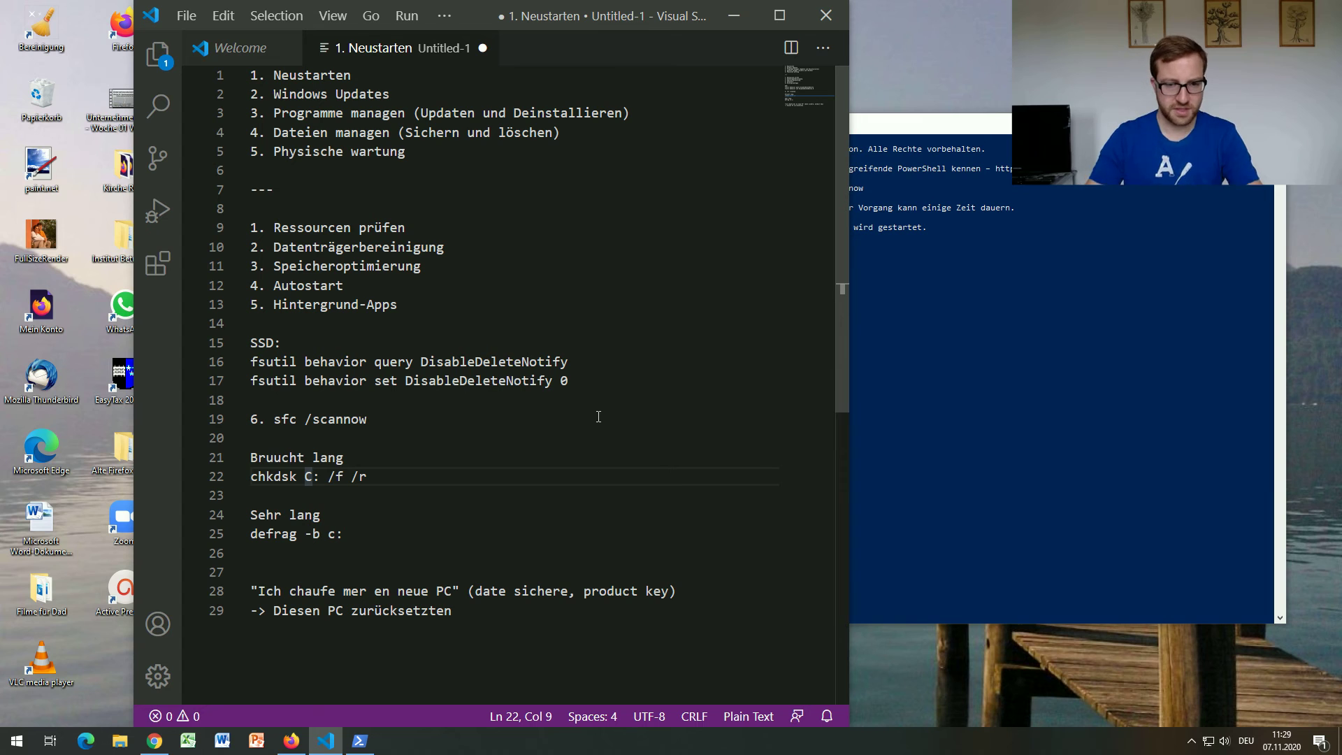
# Look at the progress of the running system file check and return to the checklist
pyautogui.rightClick(16, 741)
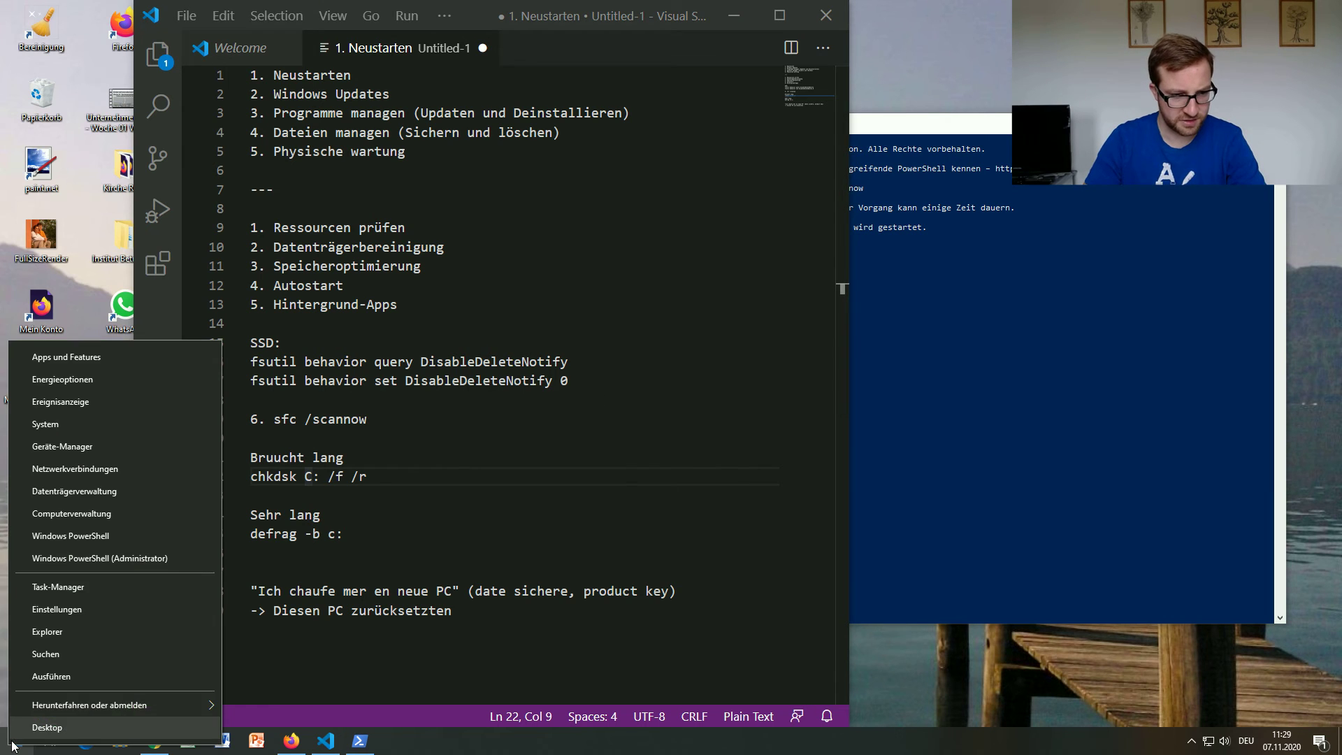
pyautogui.click(102, 543)
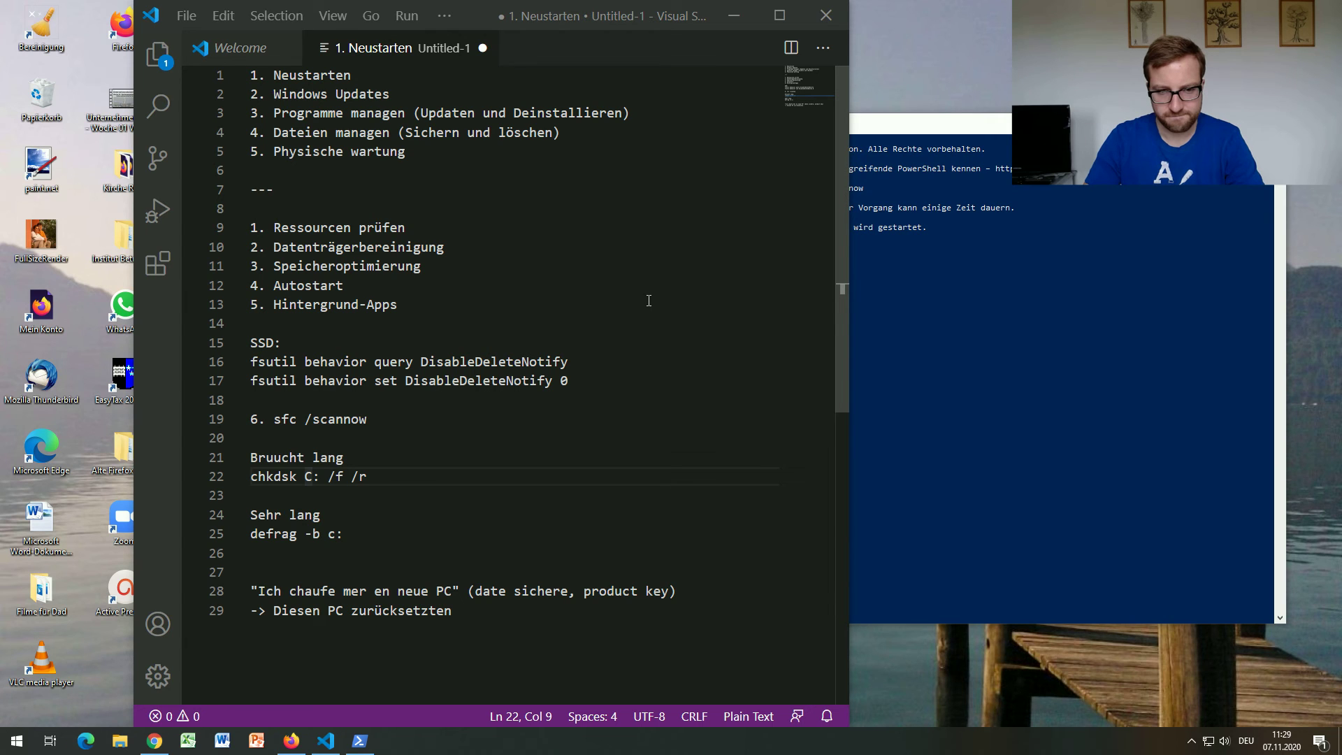
pyautogui.click(1004, 314)
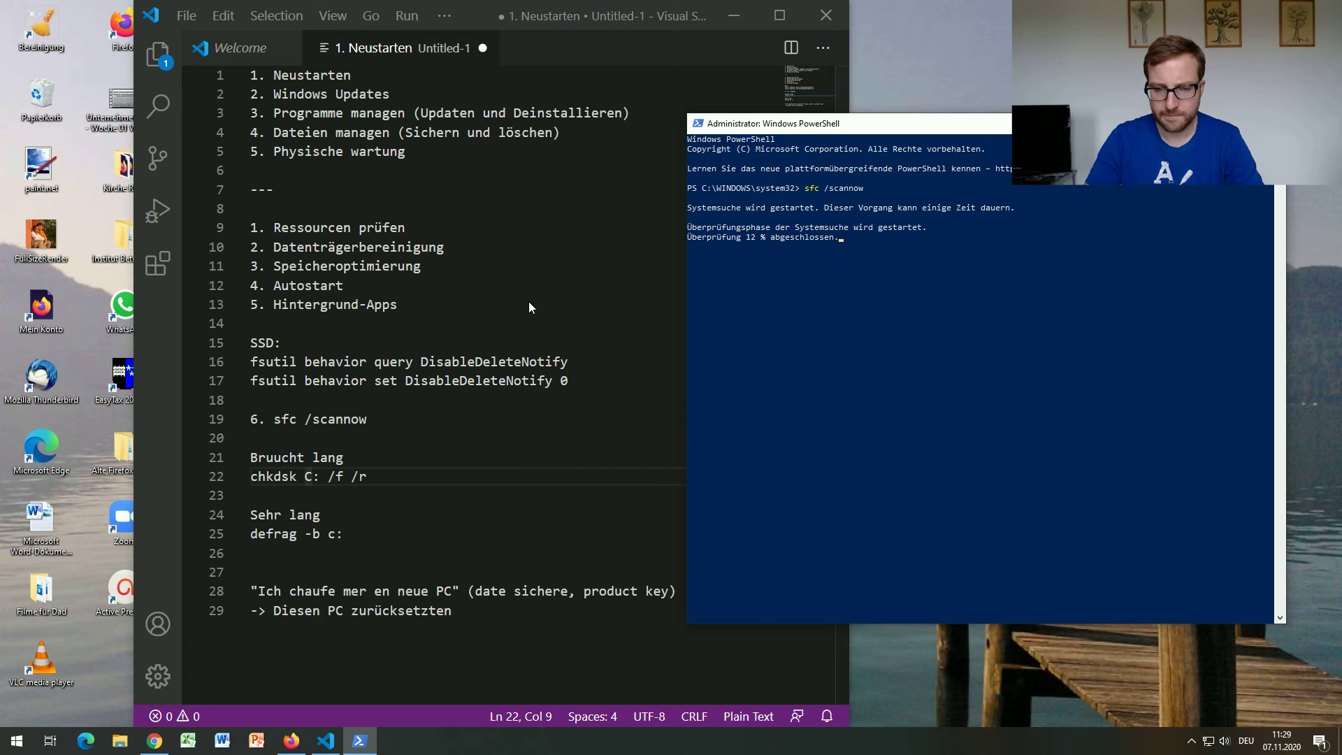
pyautogui.click(495, 301)
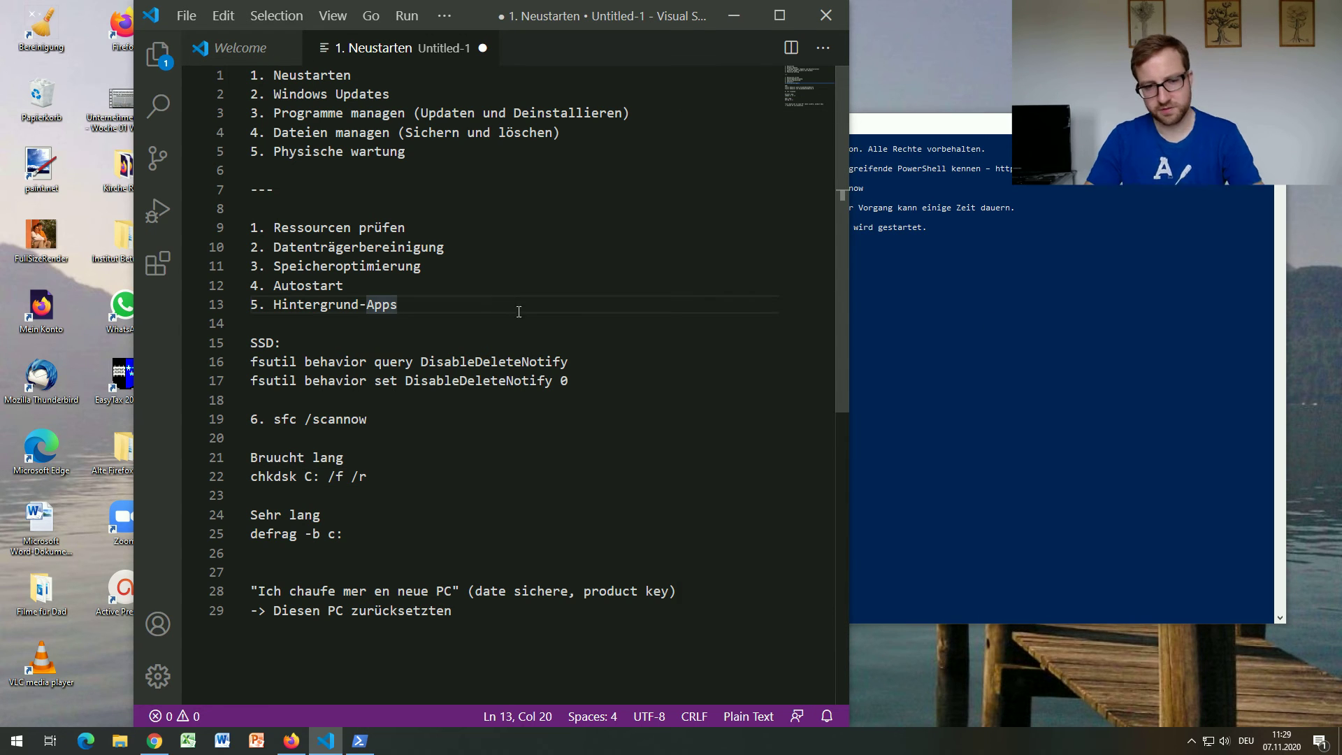
pyautogui.click(618, 346)
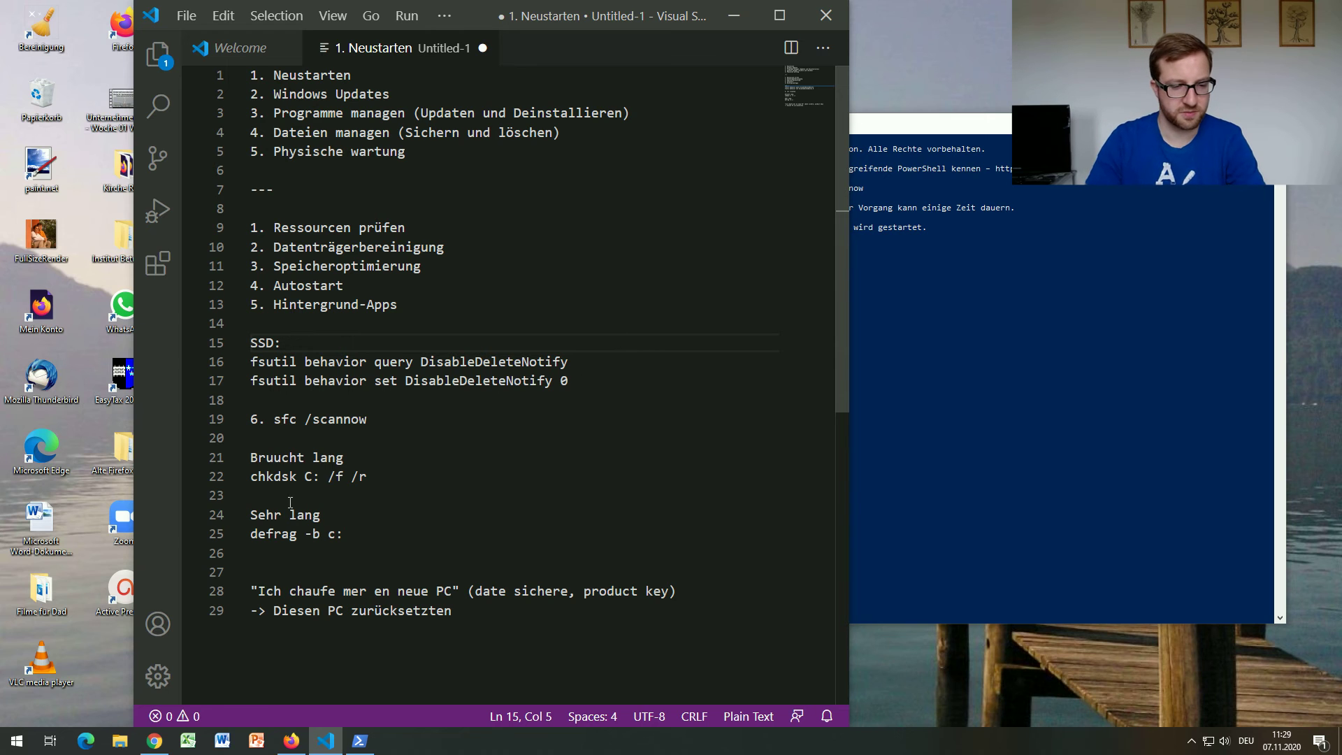
# Try to run chkdsk C: /f /r in a PowerShell window without administrator rights, and close that window
pyautogui.rightClick(12, 741)
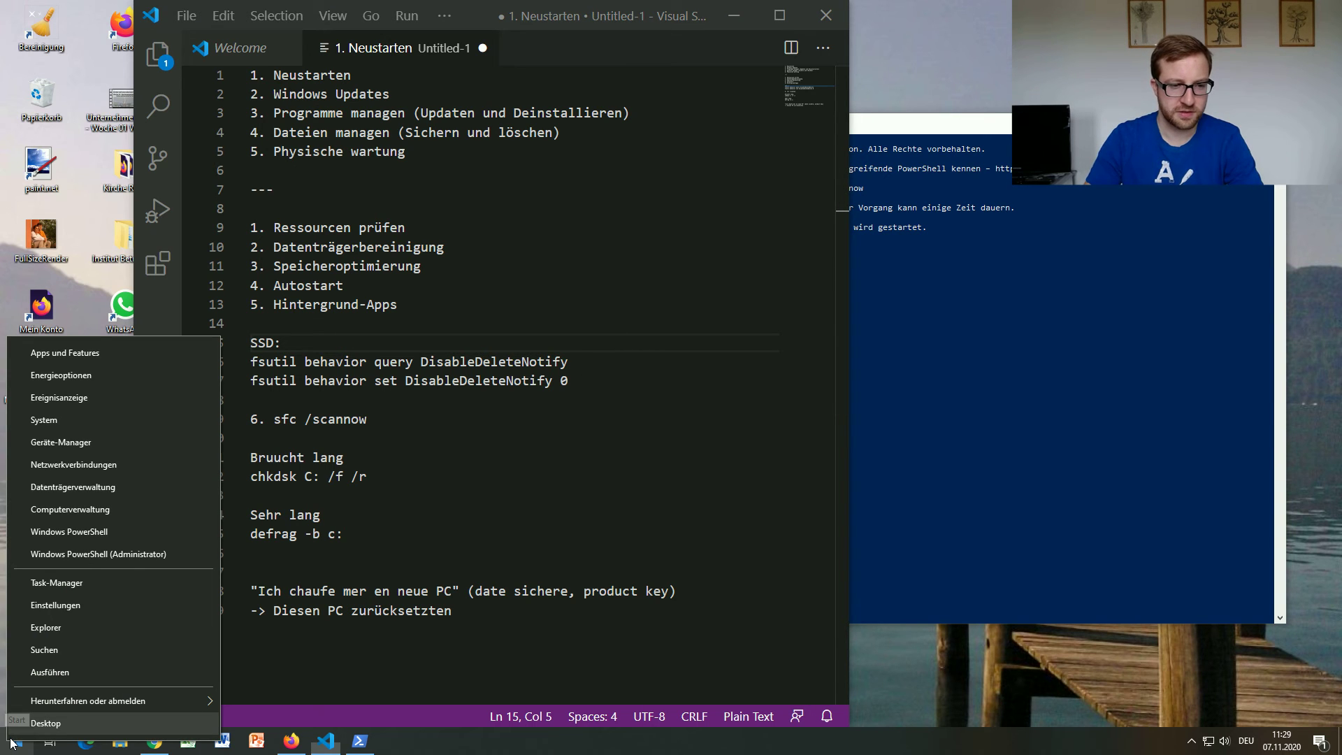
pyautogui.click(107, 528)
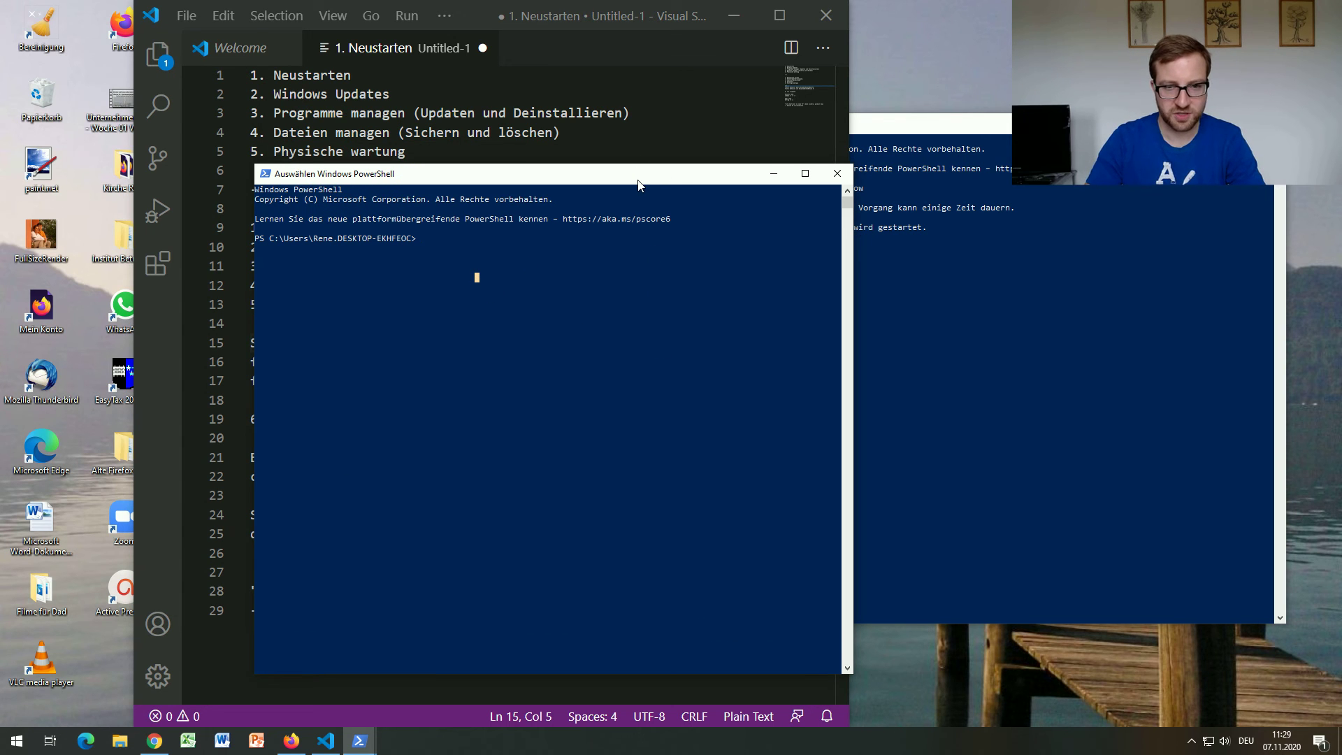
pyautogui.moveTo(638, 180); pyautogui.dragTo(833, 220)
pyautogui.write('chk')
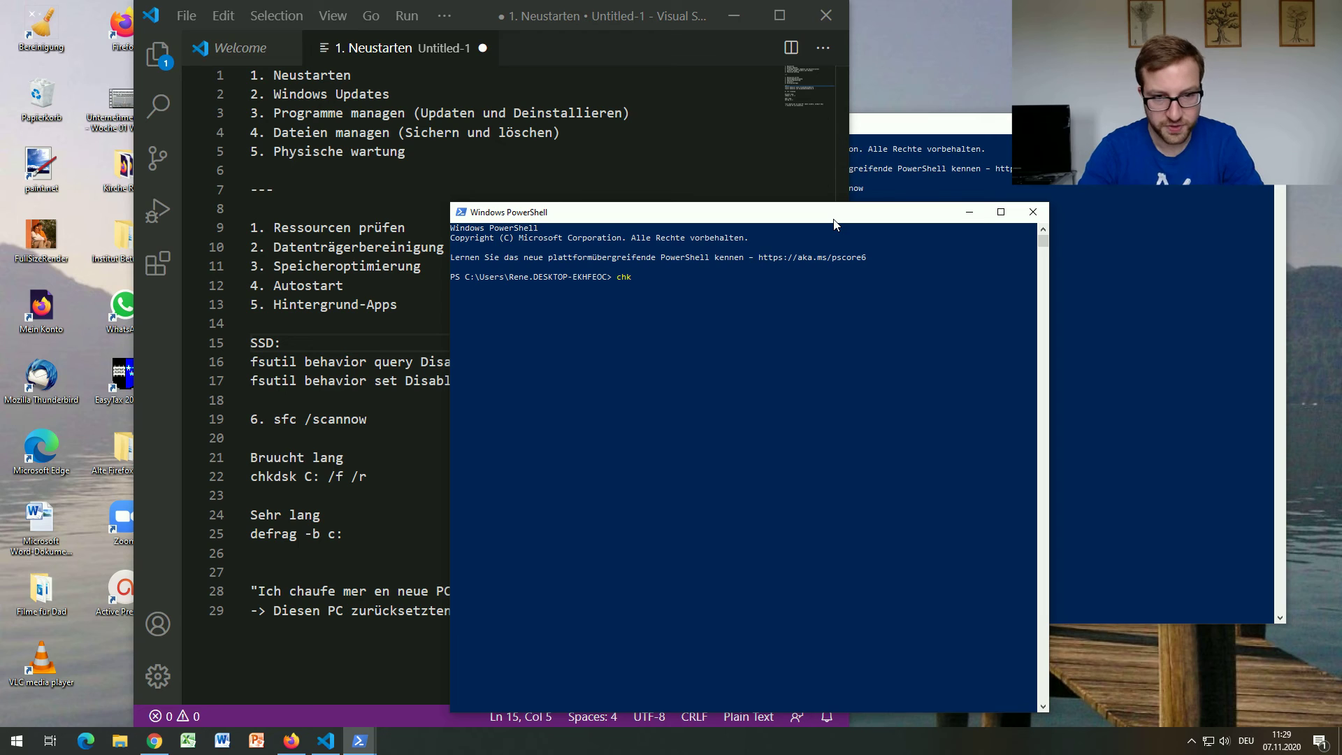
pyautogui.write('dsk')
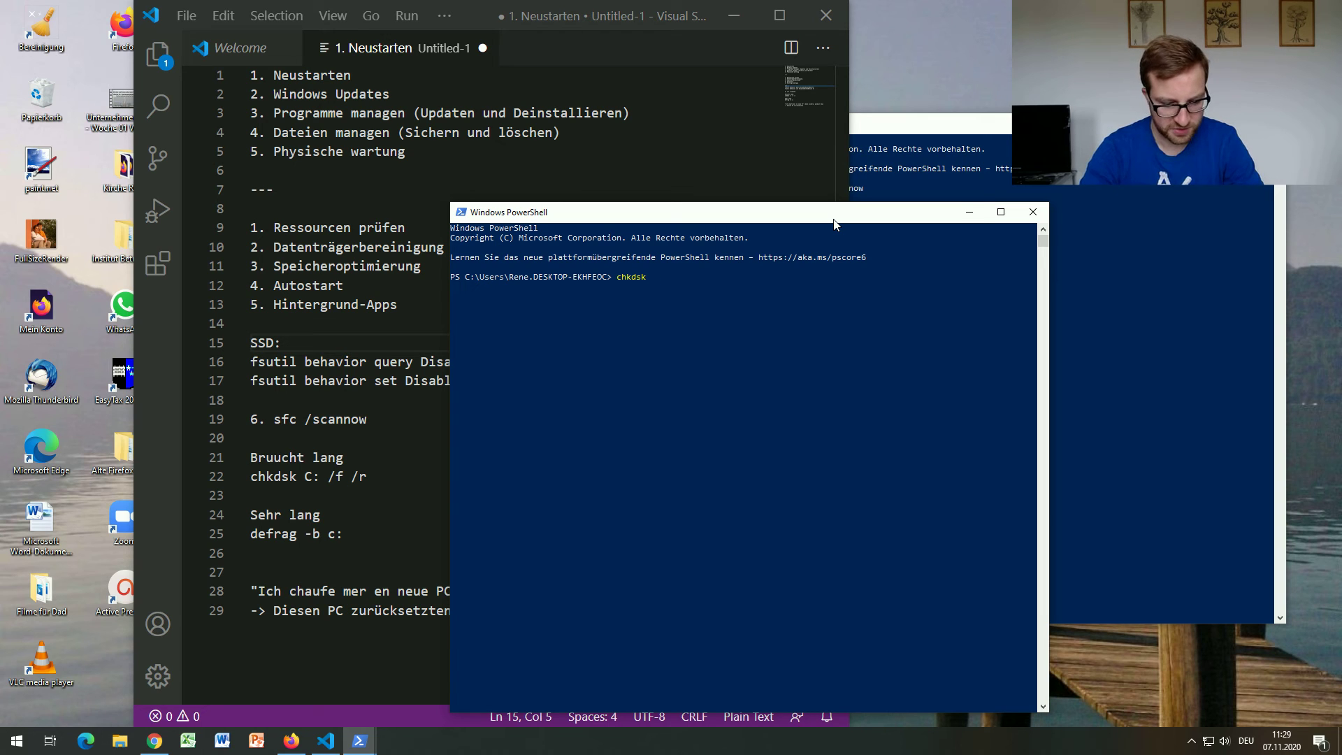
pyautogui.write(' C:')
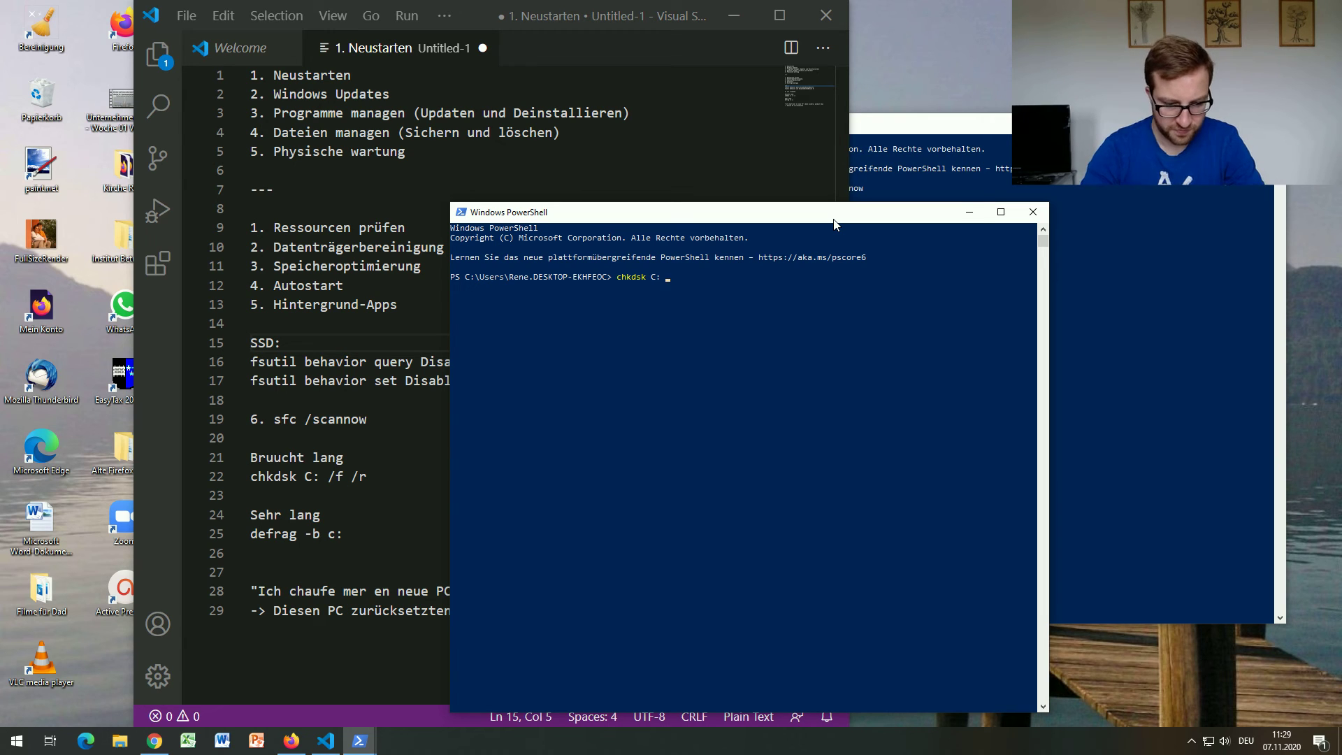
pyautogui.write(' /f')
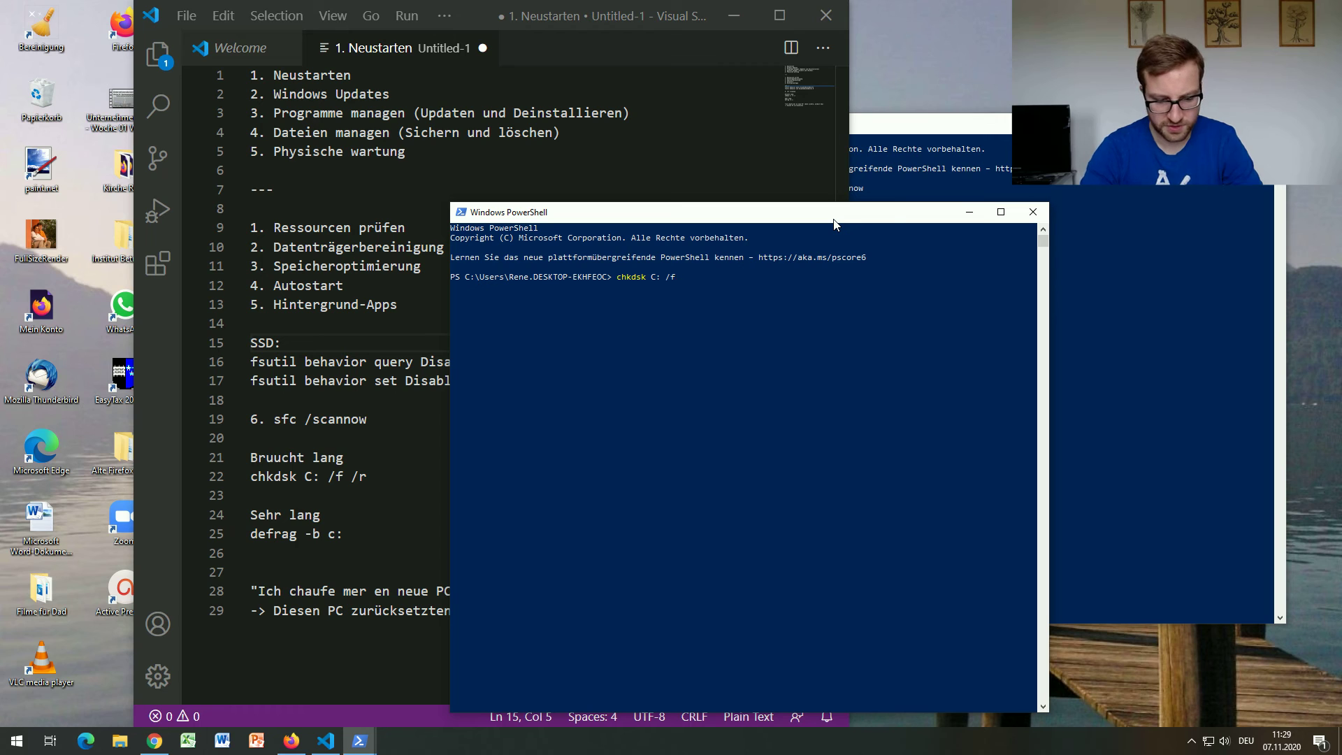
pyautogui.write(' /r')
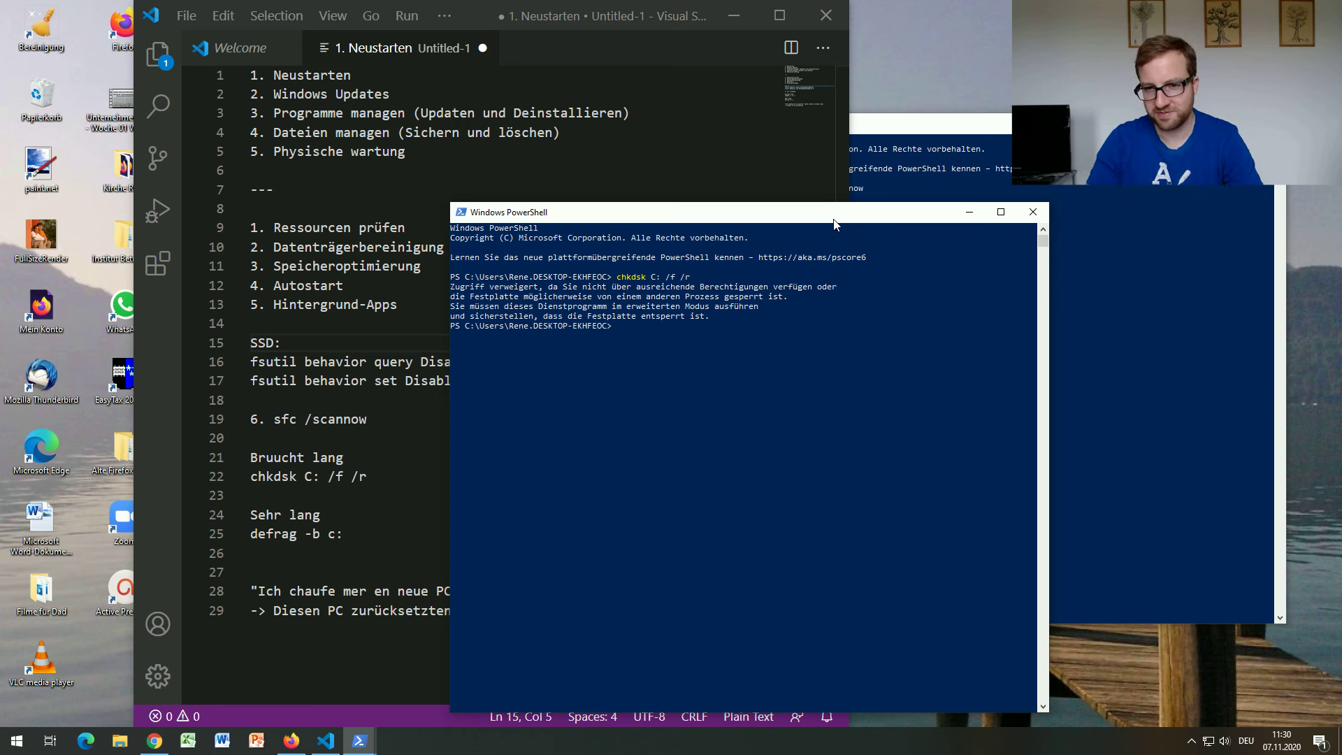
pyautogui.click(1014, 220)
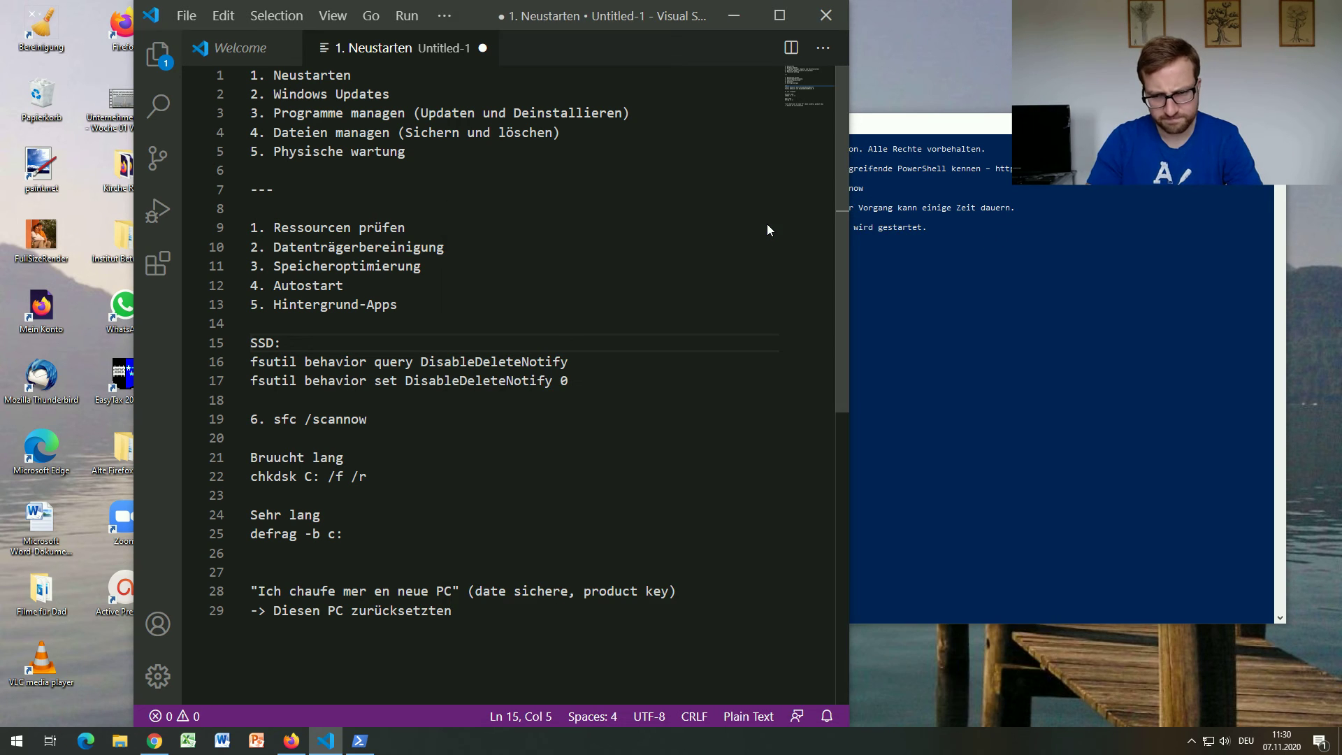
# Check the running sfc scan again and return to the chkdsk C: /f /r line in the checklist
pyautogui.click(980, 265)
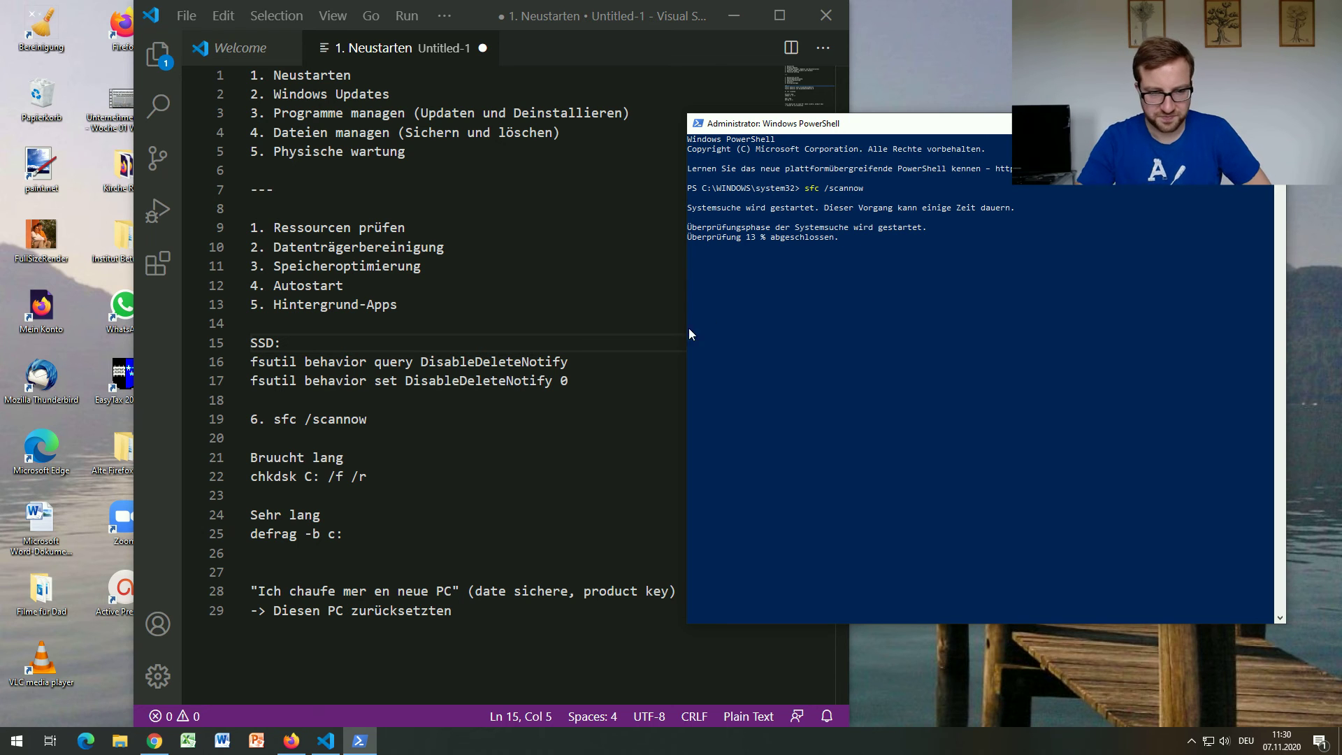
pyautogui.click(389, 476)
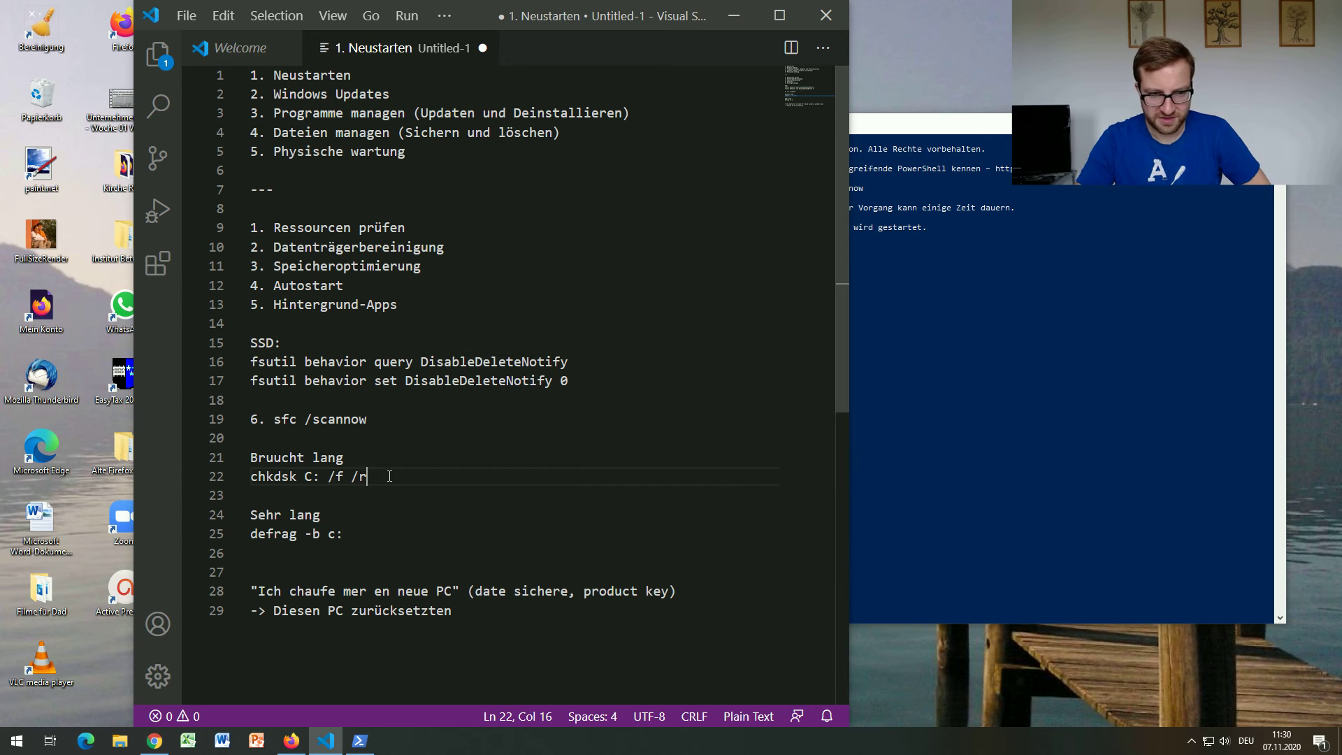
pyautogui.click(1059, 407)
pyautogui.click(456, 488)
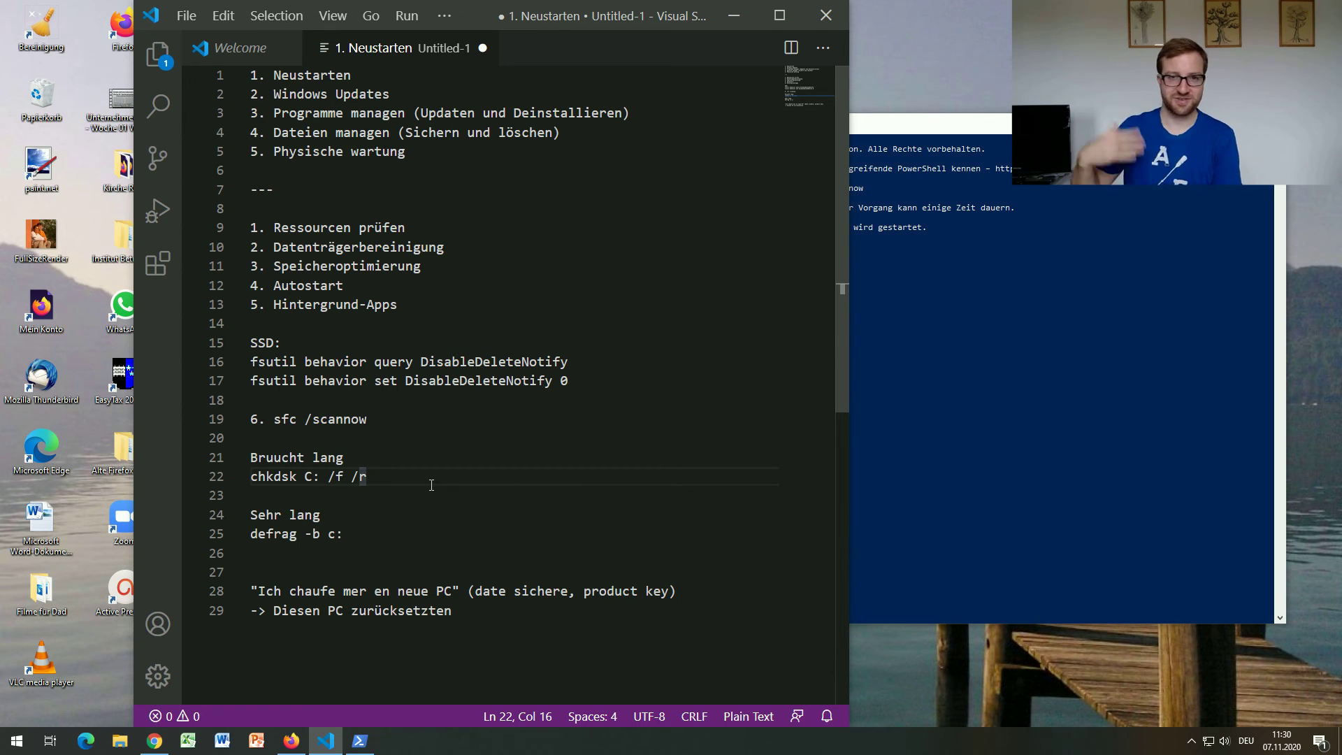
# Point out the defrag -b c: command under "Sehr lang" and glance at the running system scan
pyautogui.click(371, 513)
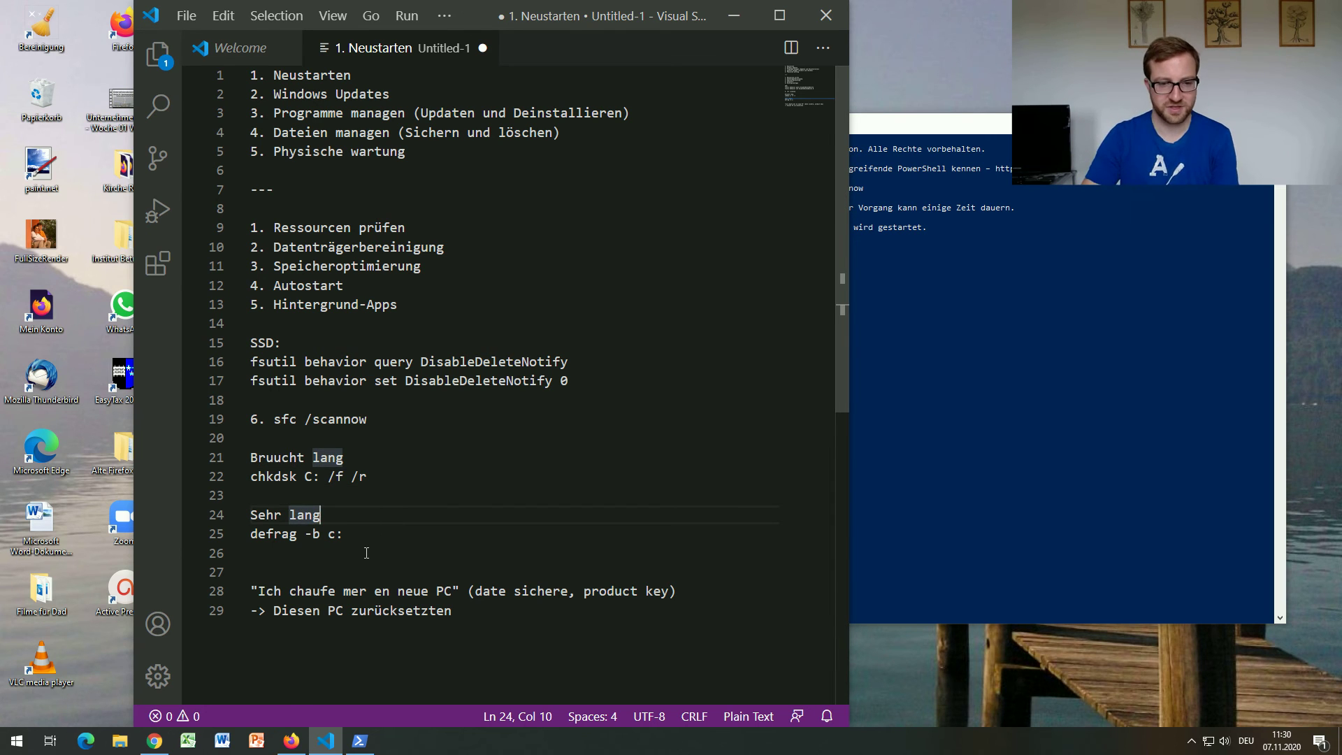
pyautogui.moveTo(344, 534); pyautogui.dragTo(250, 535)
pyautogui.click(409, 529)
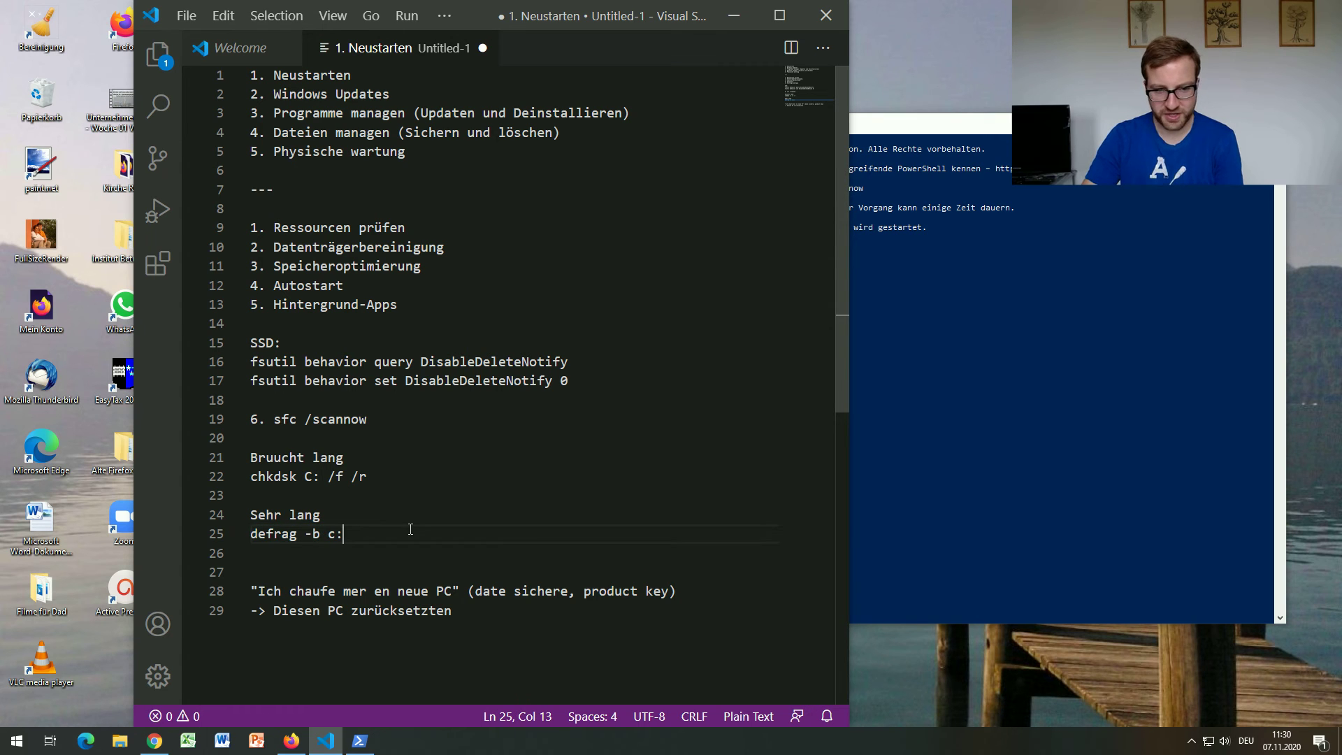
pyautogui.click(996, 446)
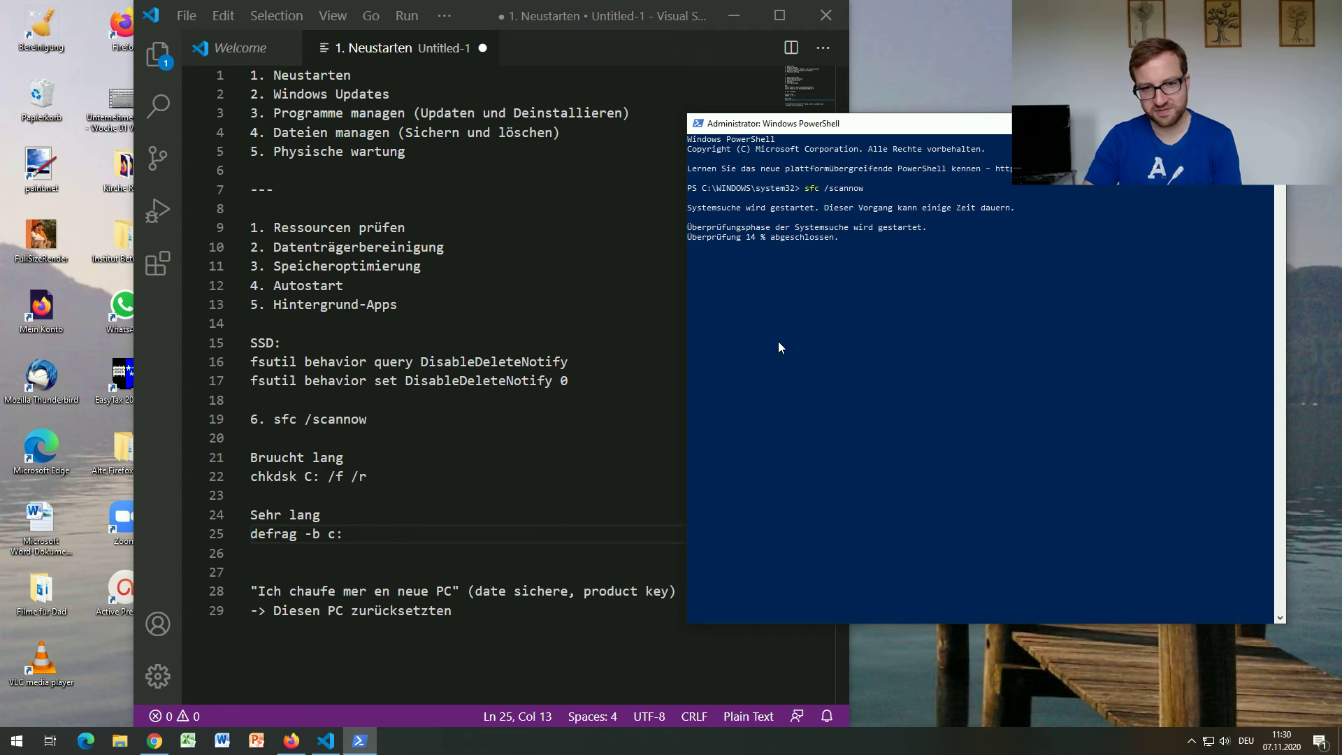
pyautogui.click(409, 535)
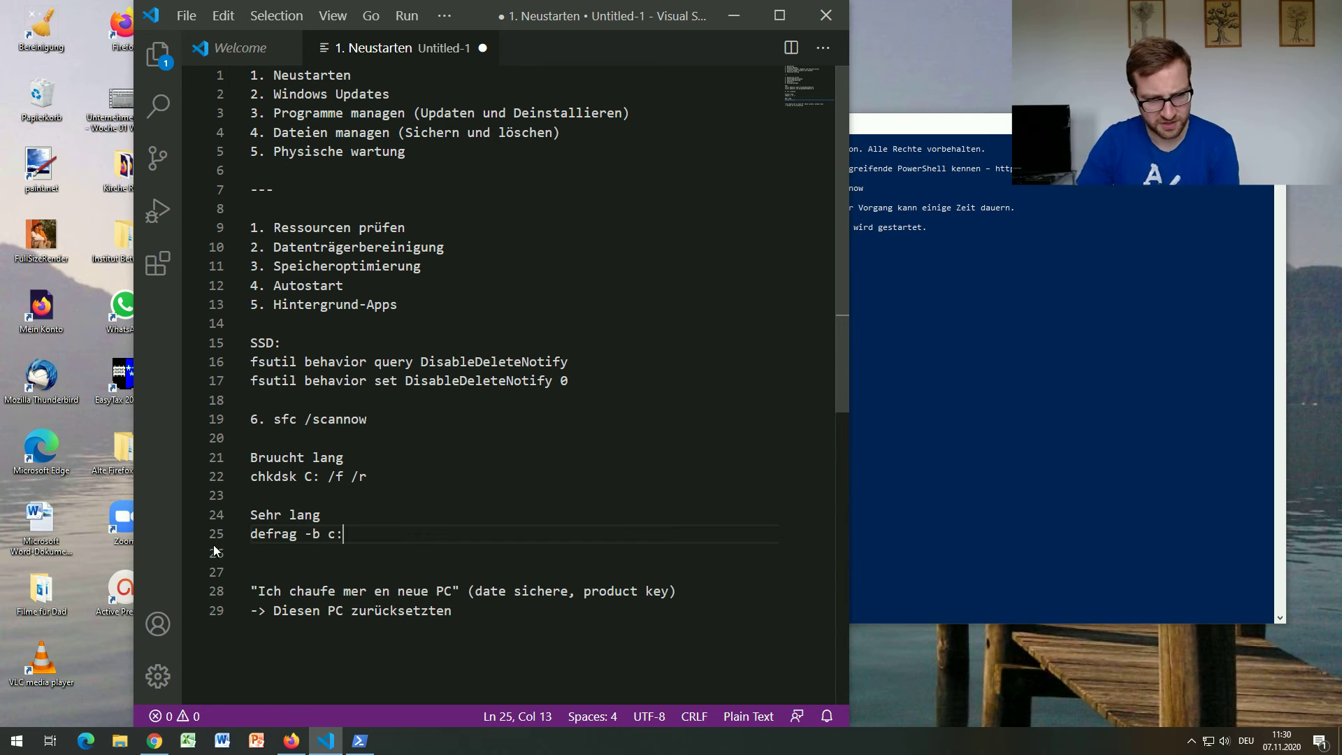
# Highlight the -b option of the defrag command in the checklist, followed by the command as a whole
pyautogui.click(320, 534)
pyautogui.hotkey('shift', 'Left')
pyautogui.hotkey('shift', 'Left')
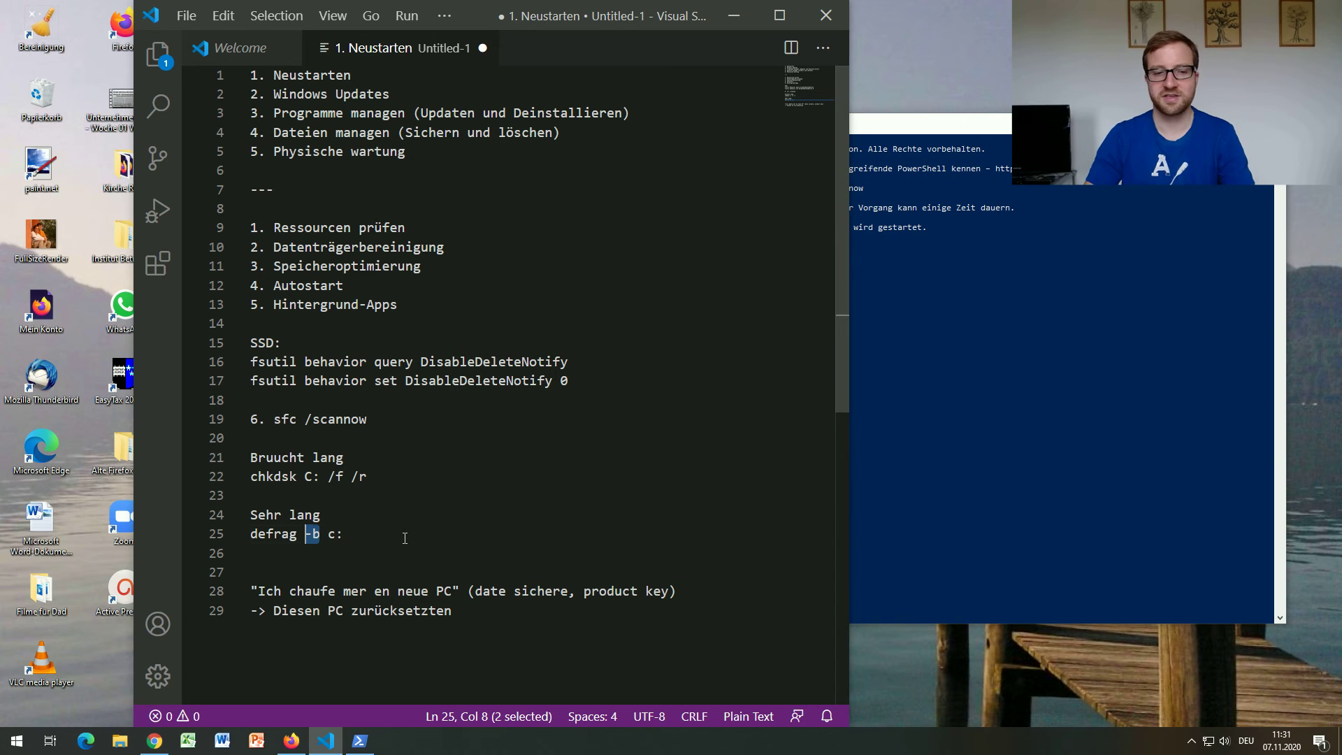
pyautogui.click(404, 538)
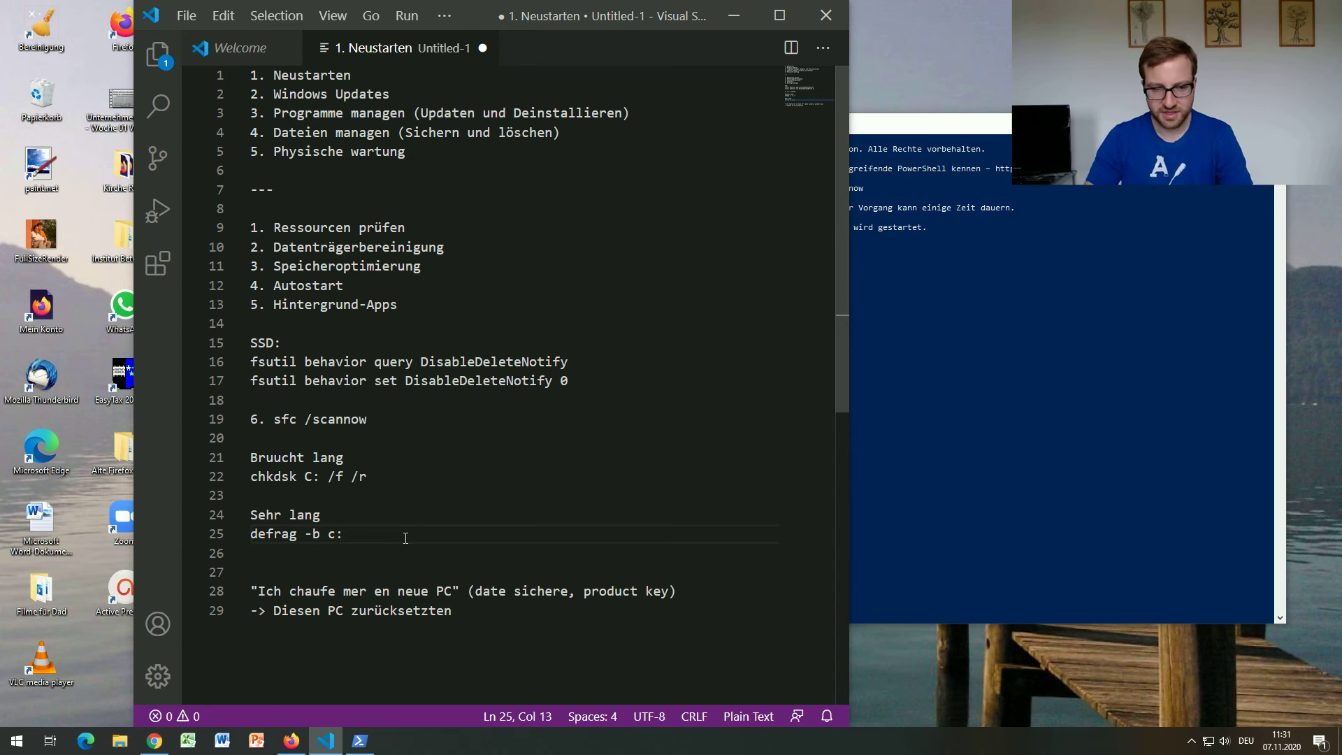
pyautogui.moveTo(345, 535); pyautogui.dragTo(259, 537)
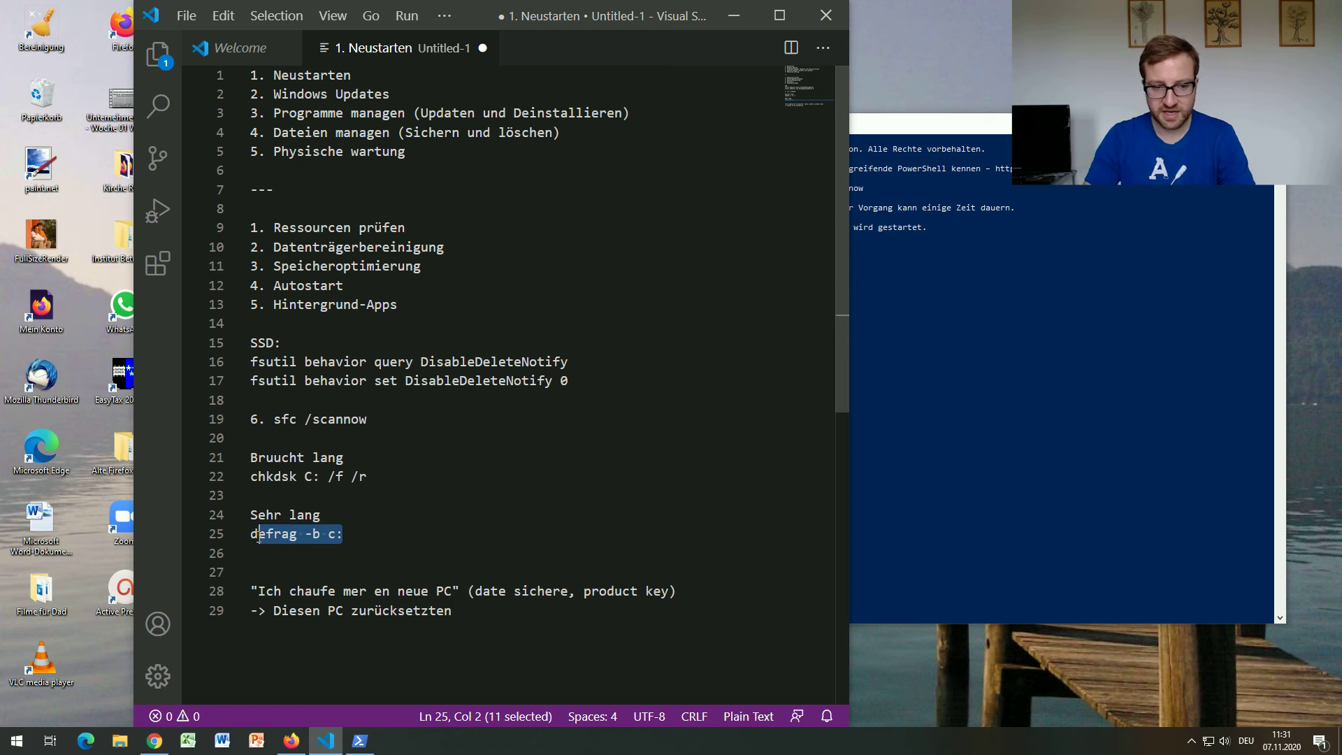
pyautogui.click(382, 541)
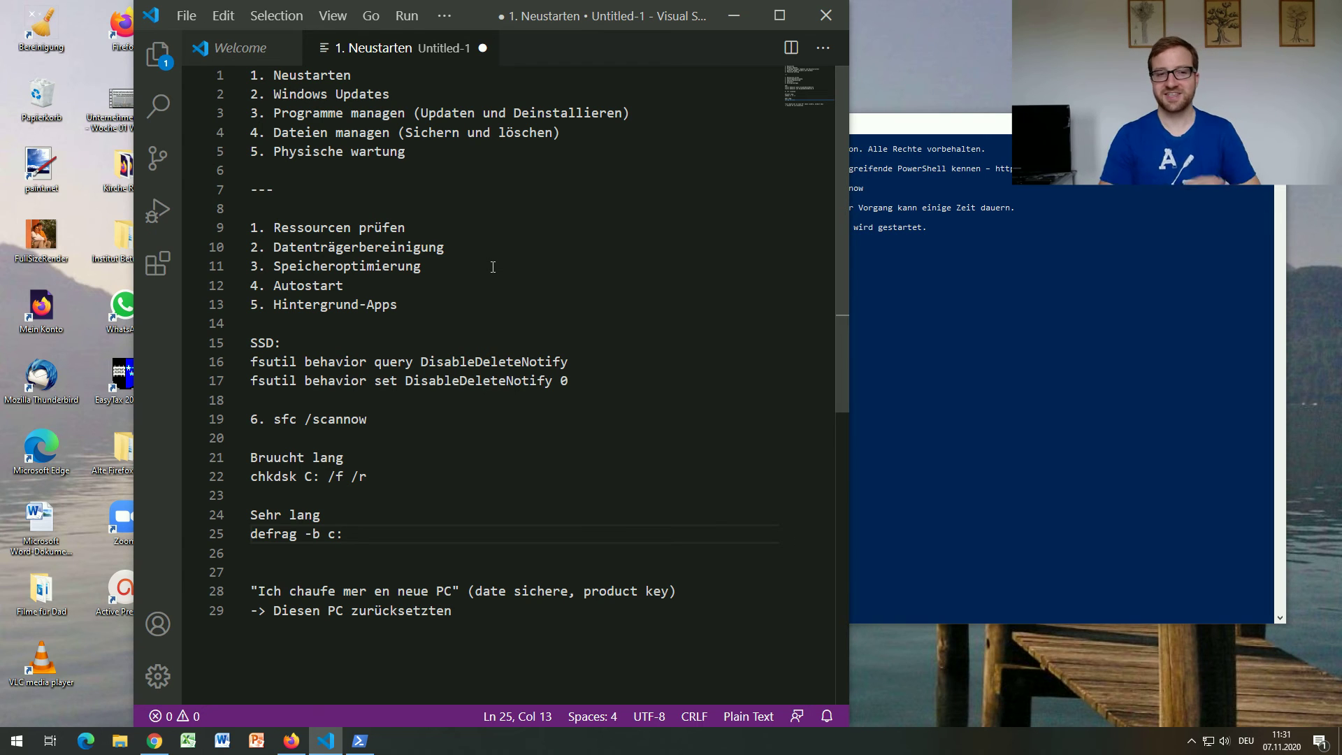
# Go back to the "Physische wartung" item in the checklist and mark the end of its line
pyautogui.click(453, 158)
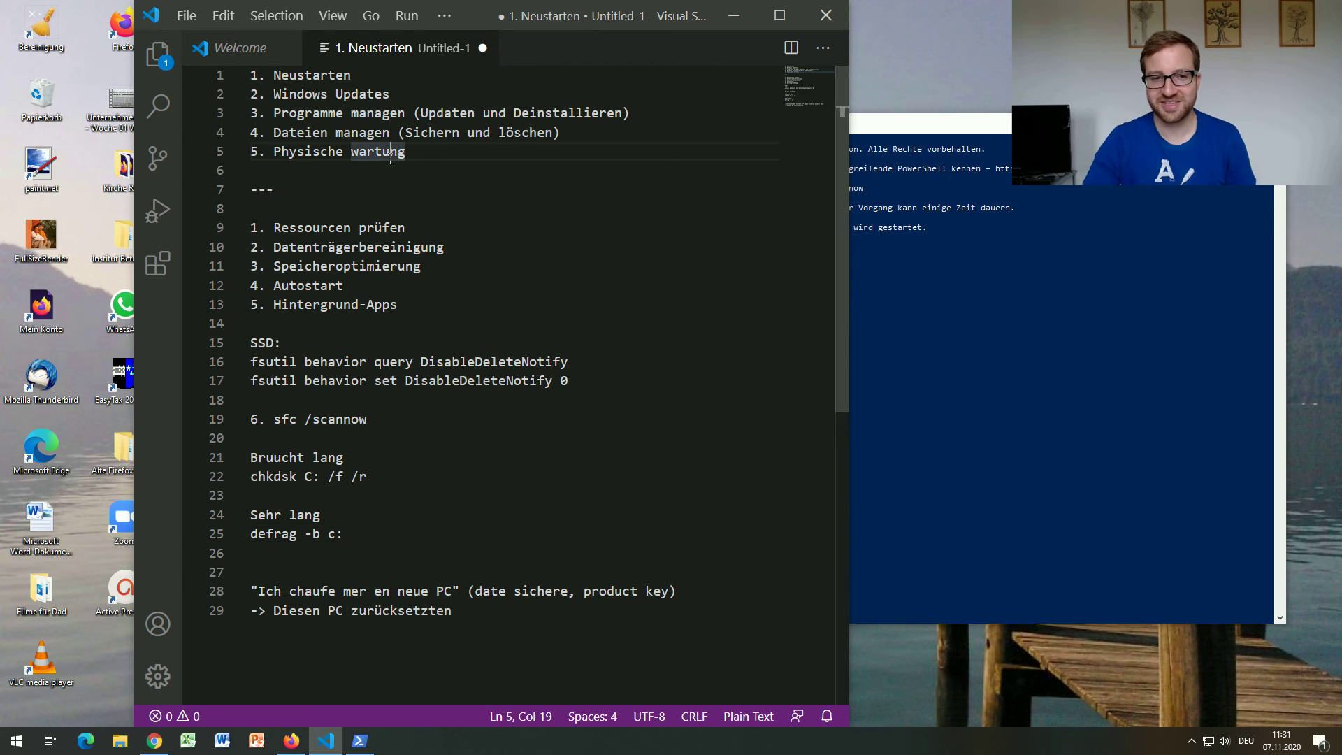
pyautogui.hotkey('shift', 'Left')
pyautogui.hotkey('shift', 'Left')
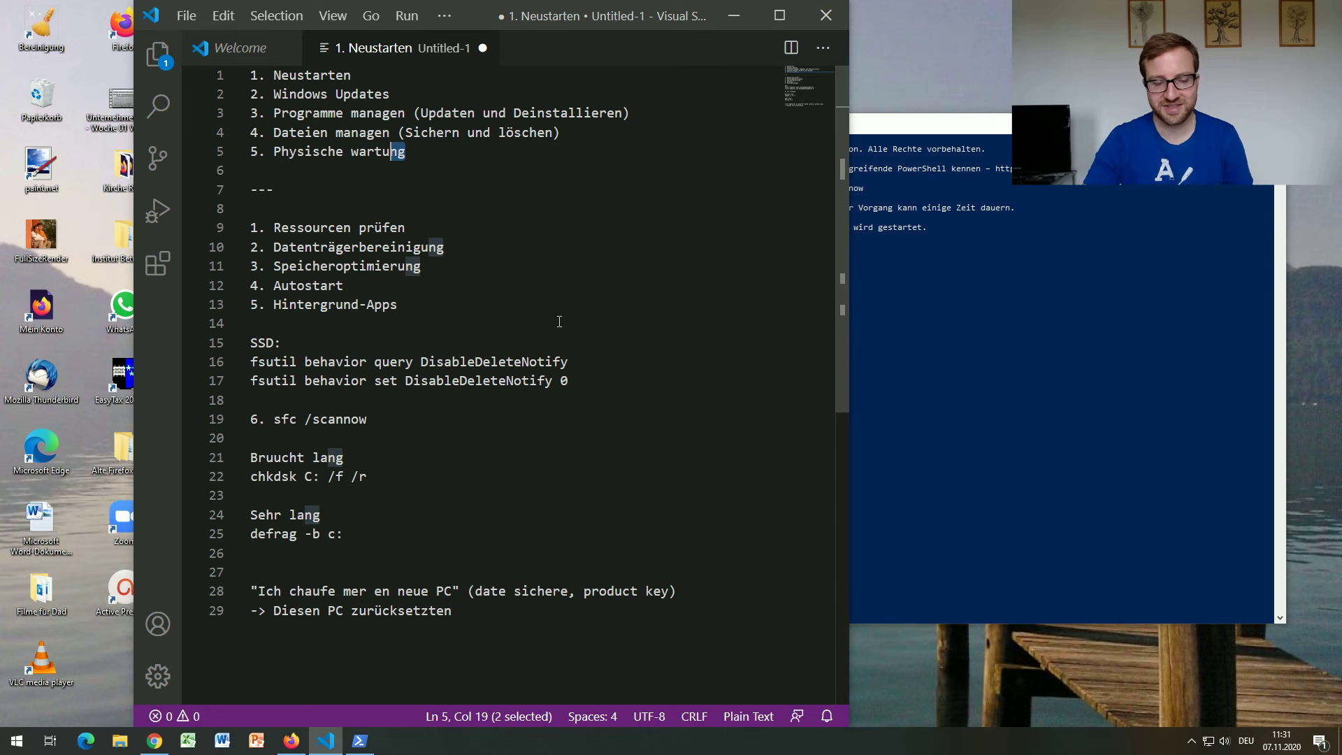
pyautogui.click(753, 339)
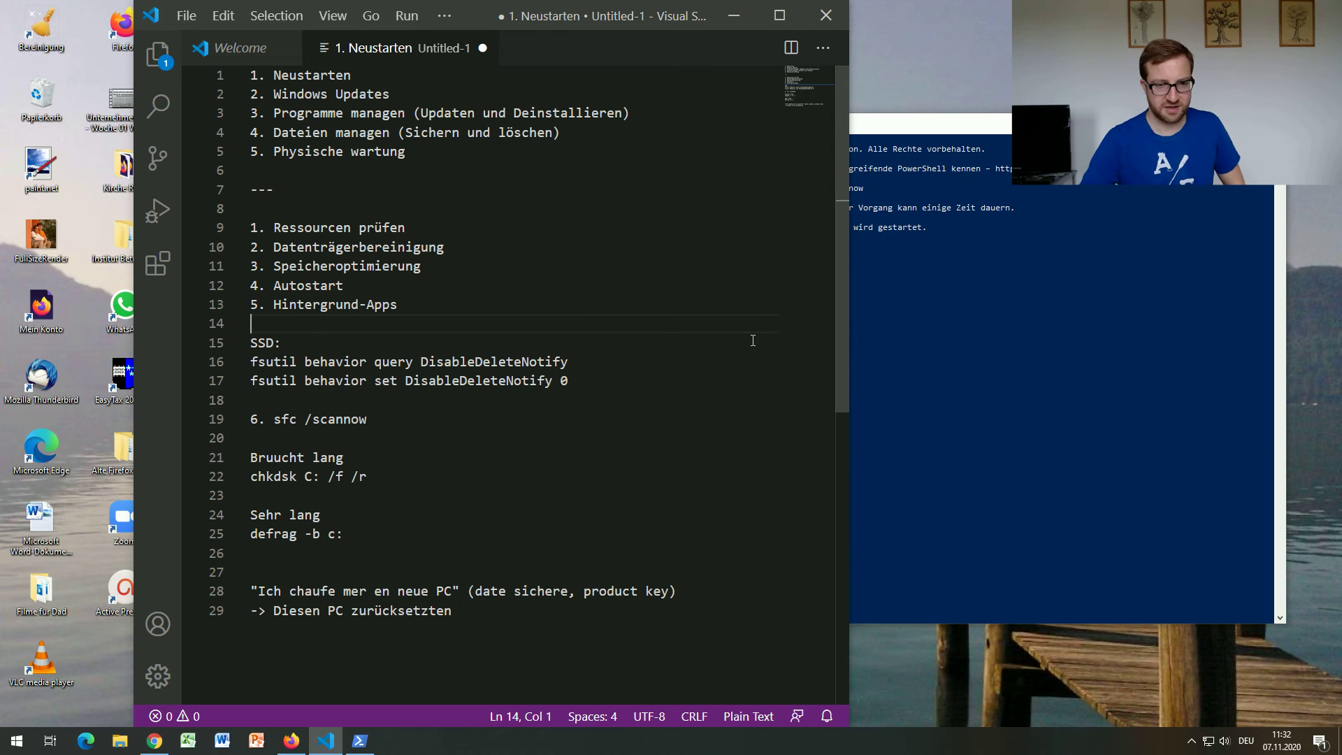
# Highlight the last checklist entry, "Diesen PC zurücksetzten"
pyautogui.moveTo(455, 610); pyautogui.dragTo(236, 605)
pyautogui.click(417, 557)
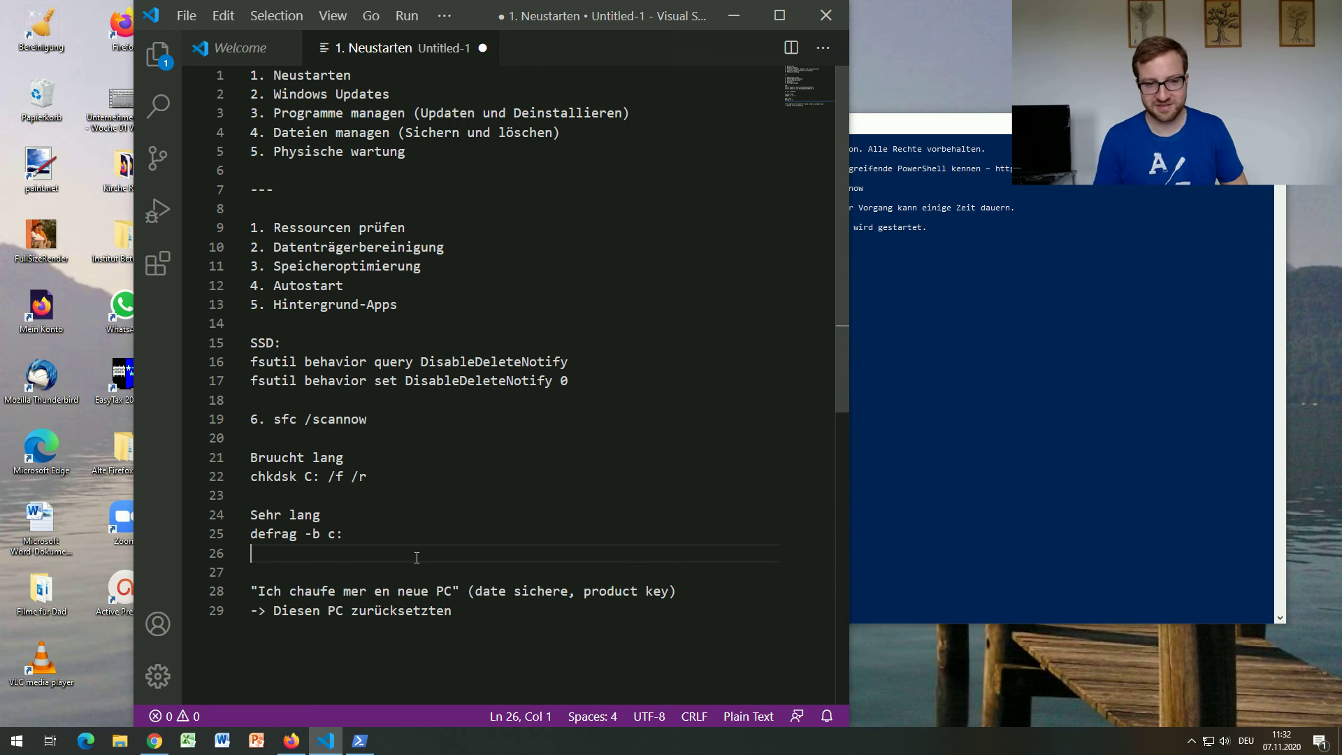
pyautogui.doubleClick(438, 608)
# Search Windows for "Diesen PC", view the Diesen PC zurücksetzen options in the recovery settings, and return to the checklist
pyautogui.click(17, 742)
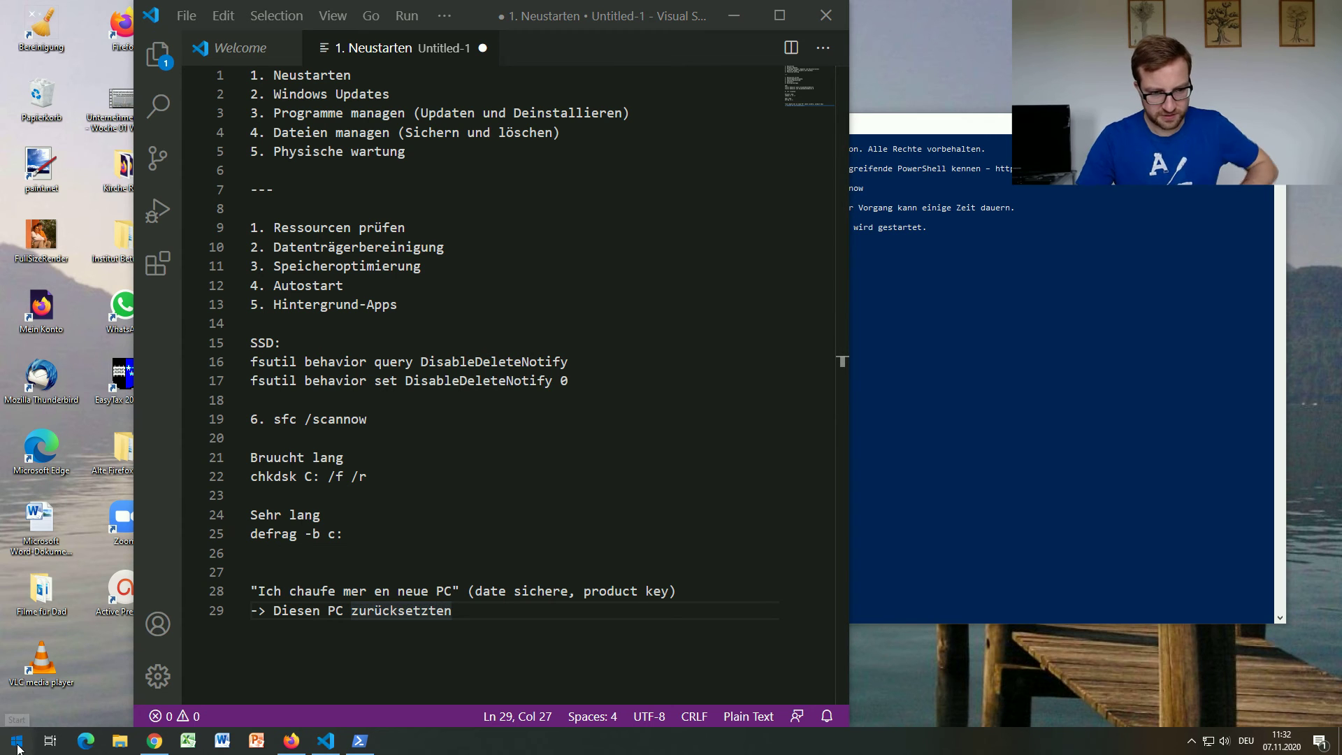
pyautogui.write('Diese')
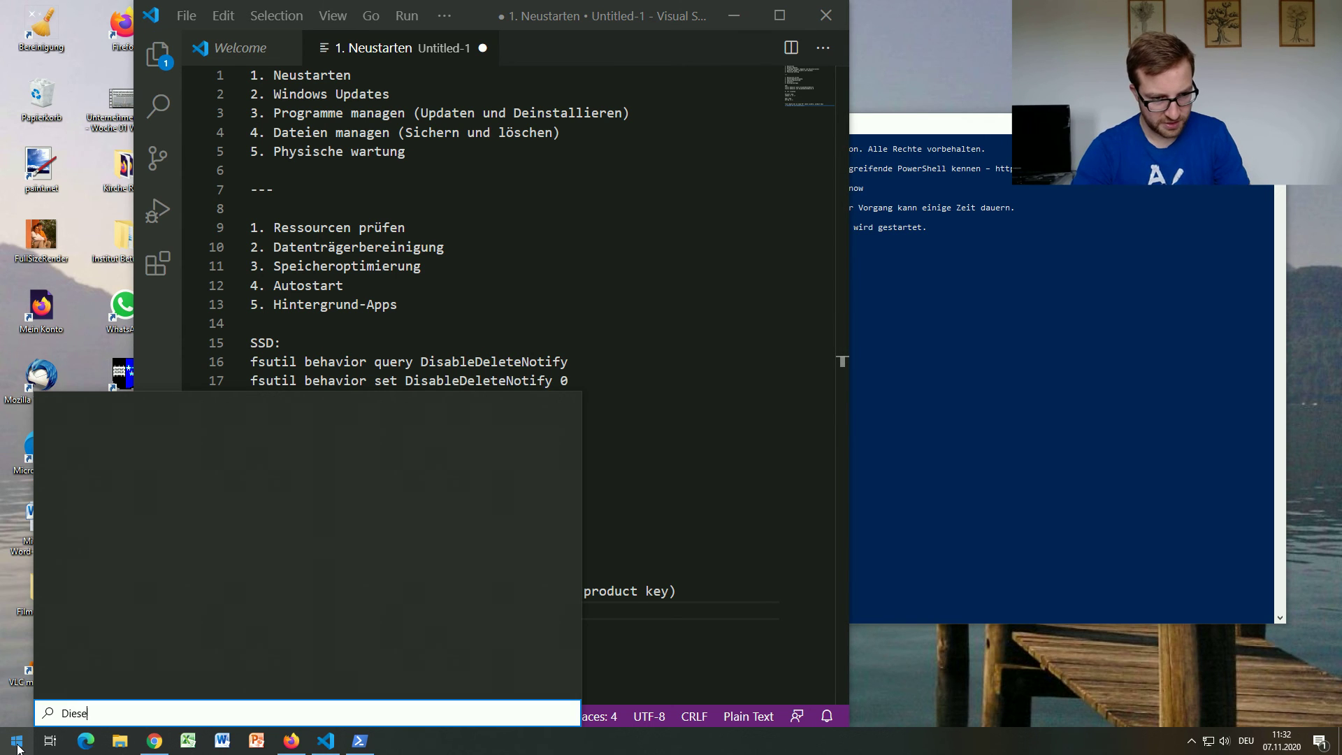
pyautogui.write('n PC')
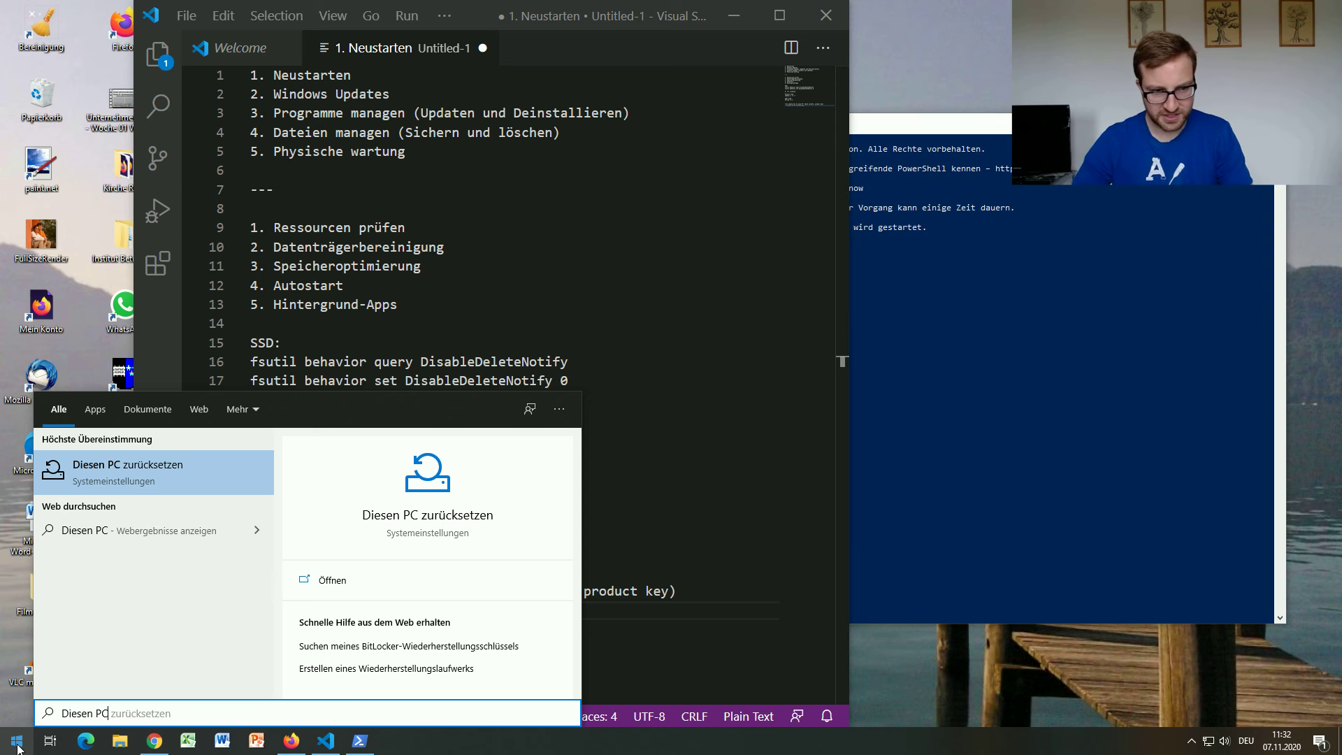
pyautogui.click(202, 485)
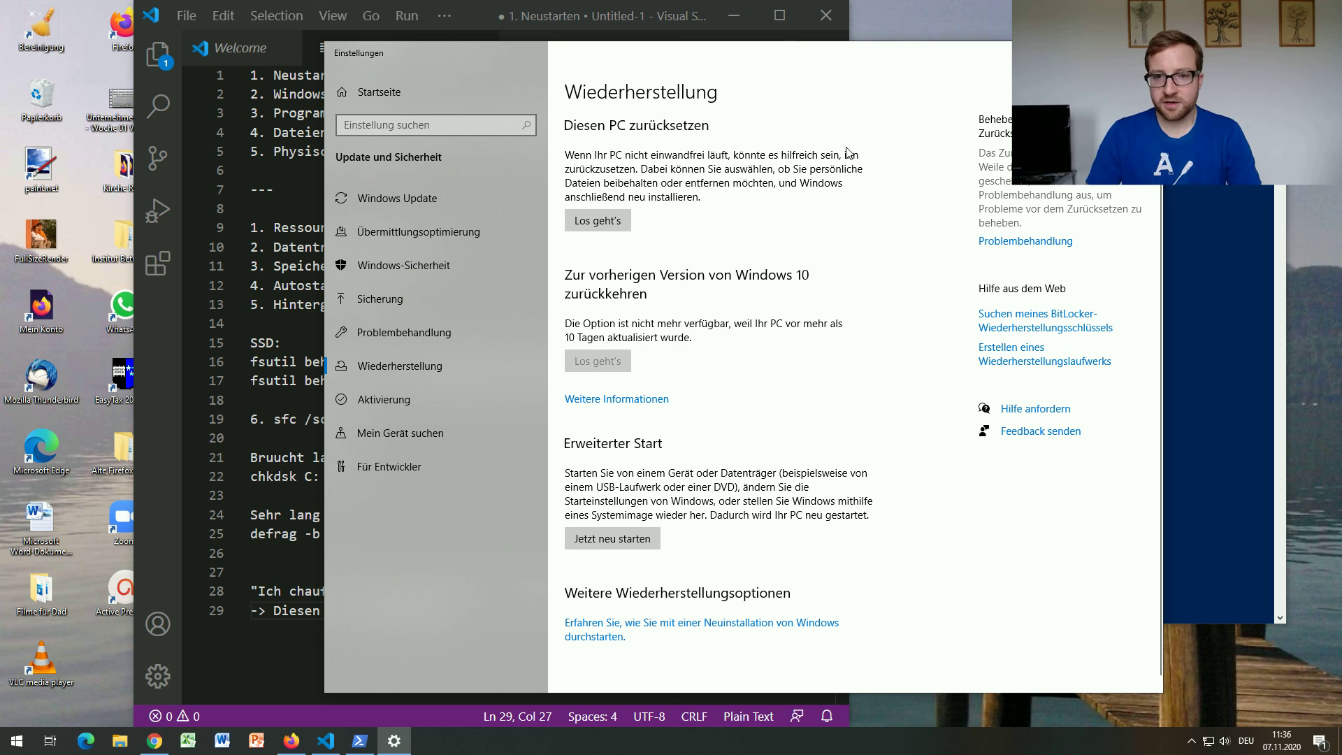
pyautogui.hotkey('alt', 'Tab')
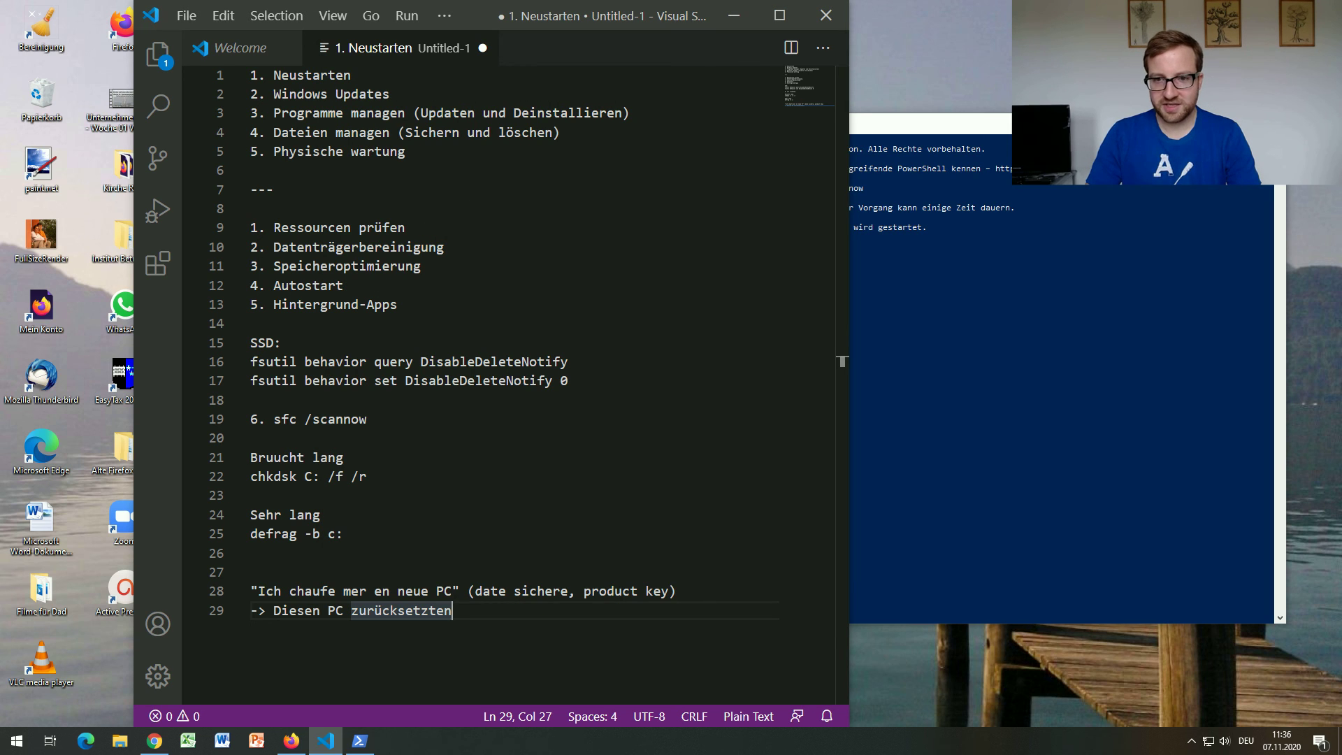
# Shift the administrator PowerShell window slightly away from the checklist, check the scan progress, and return to the checklist
pyautogui.click(996, 128)
pyautogui.moveTo(968, 137); pyautogui.dragTo(1000, 139)
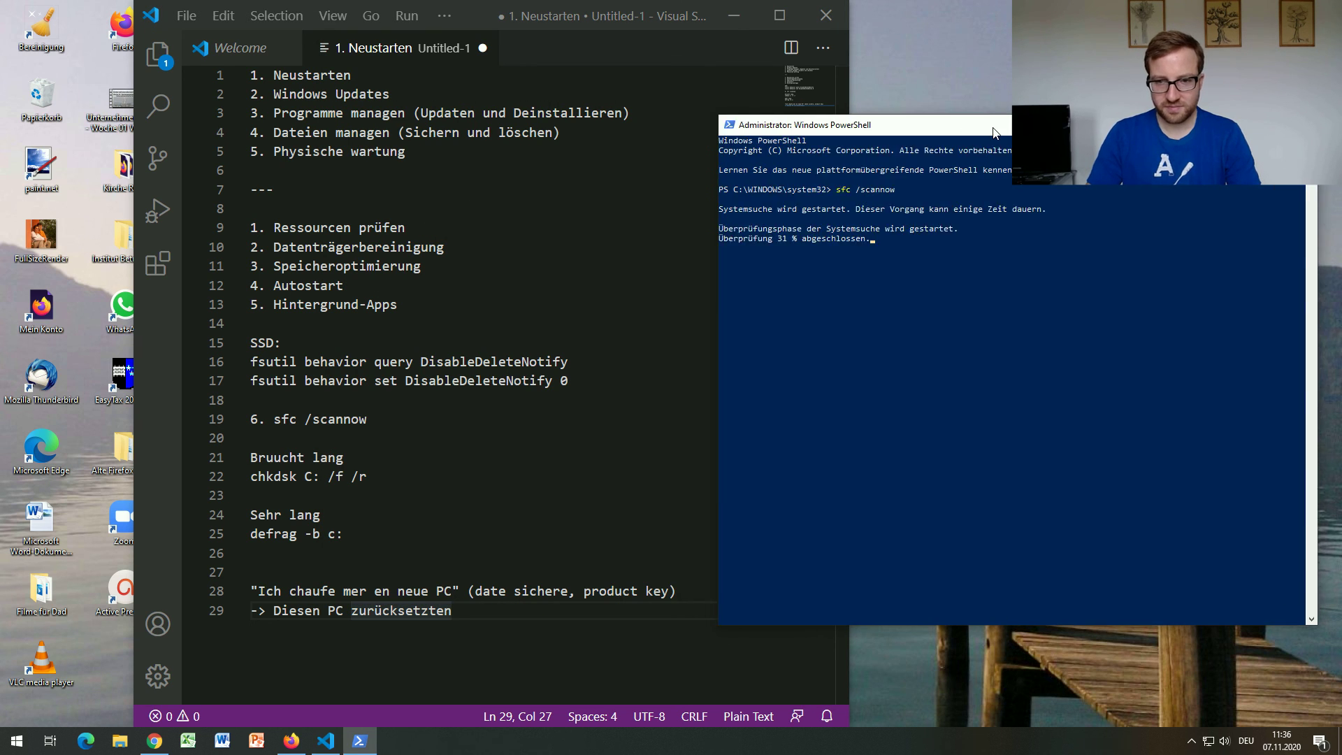
pyautogui.click(480, 499)
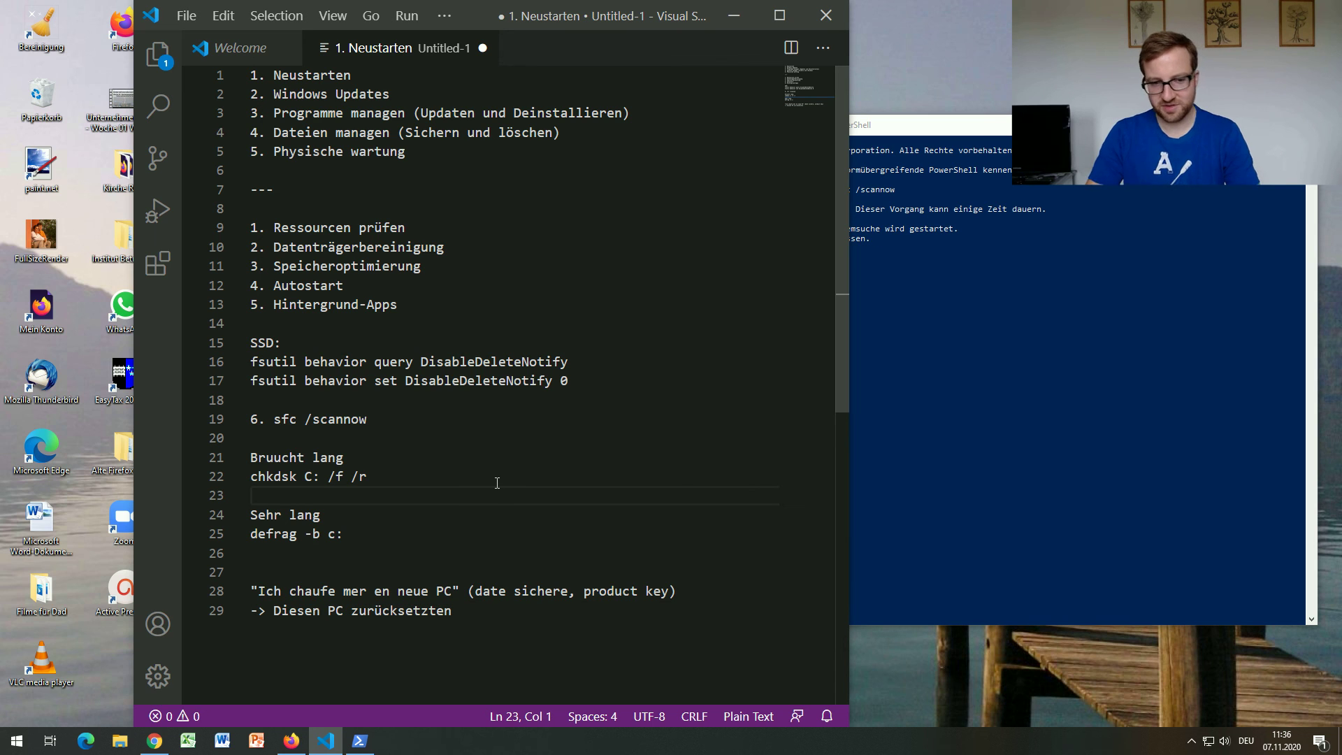